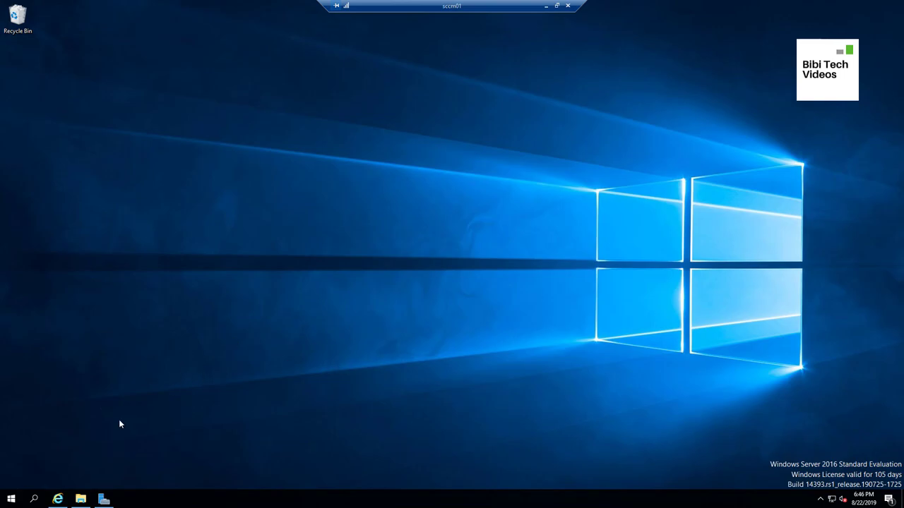
Choose the ISO - Enterprise file type on the Evaluation Center page, then minimize the browser
click(59, 500)
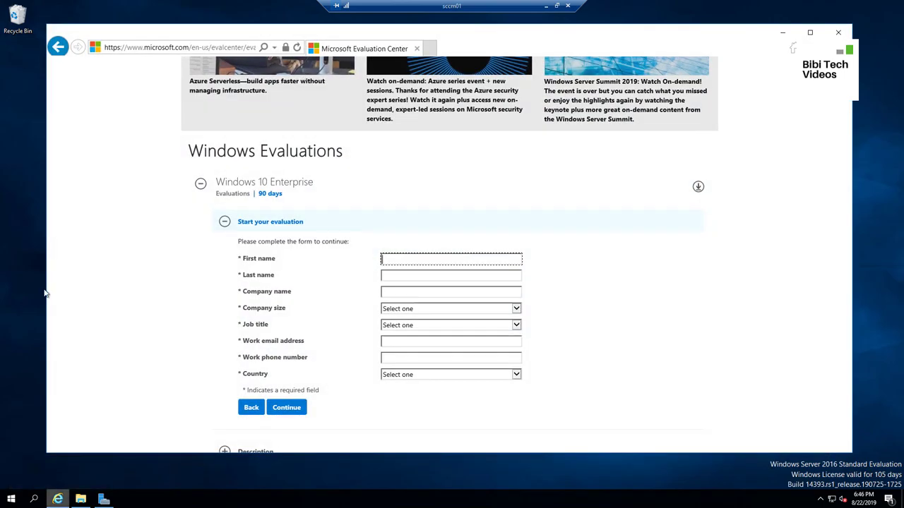
click(157, 51)
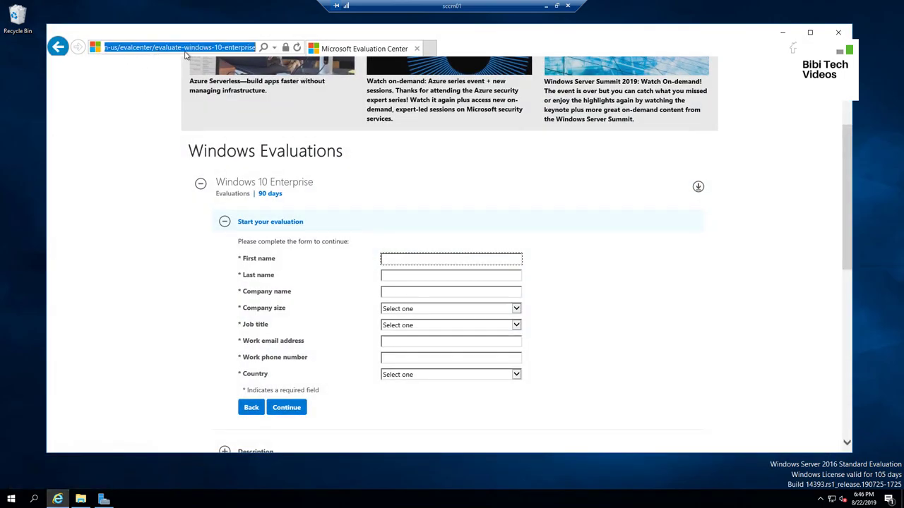
click(225, 221)
scroll(282, 233, down, 3)
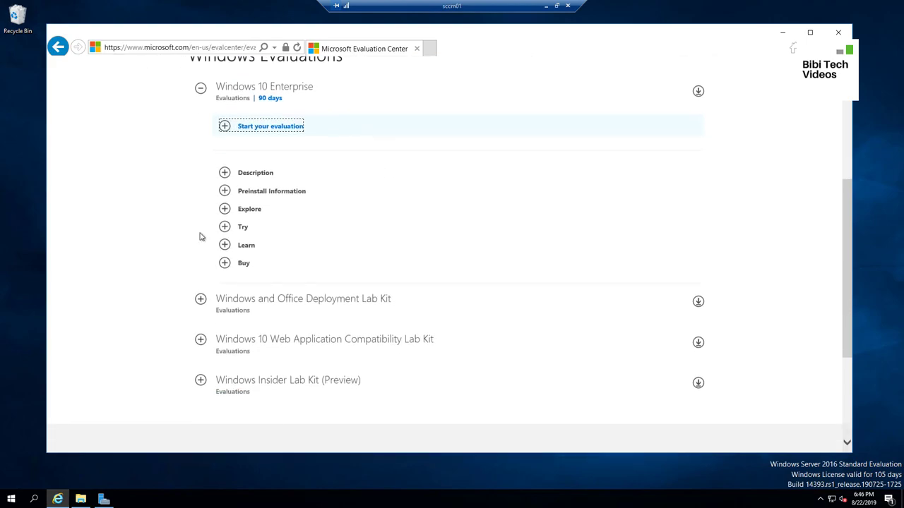
scroll(148, 198, up, 3)
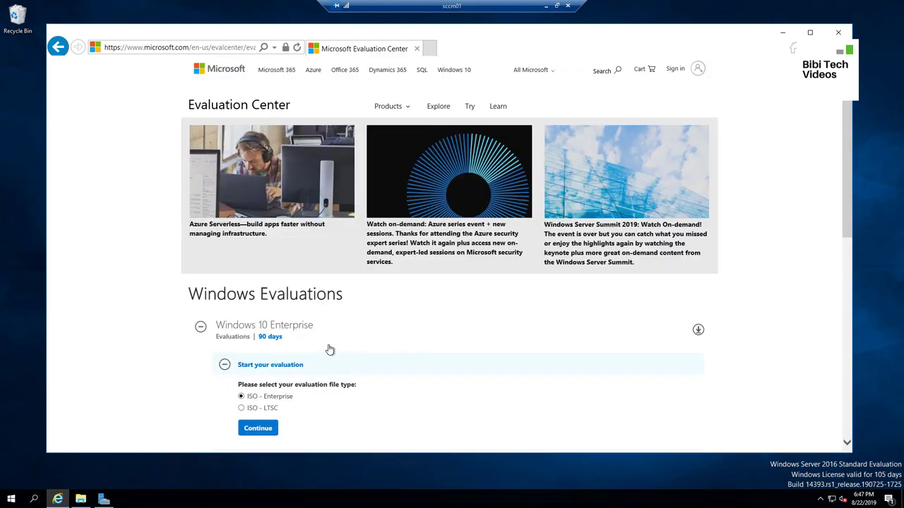
scroll(346, 360, down, 2)
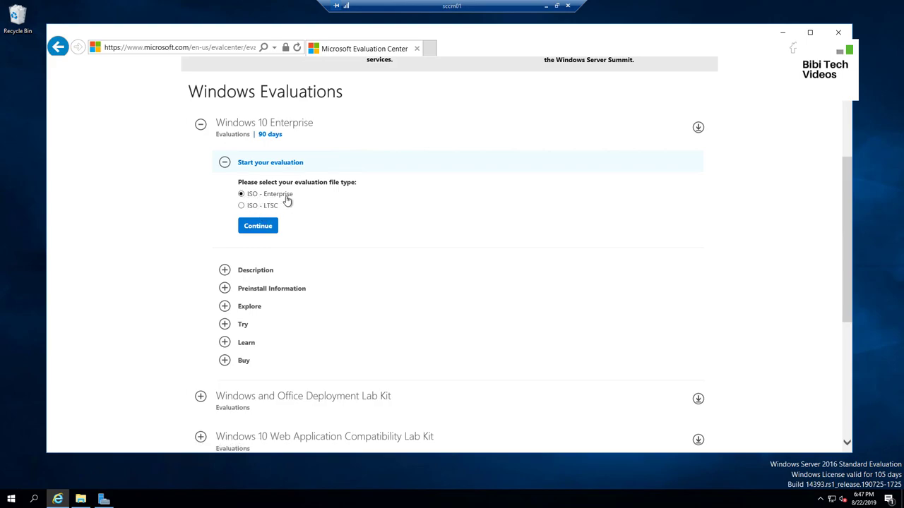
click(258, 227)
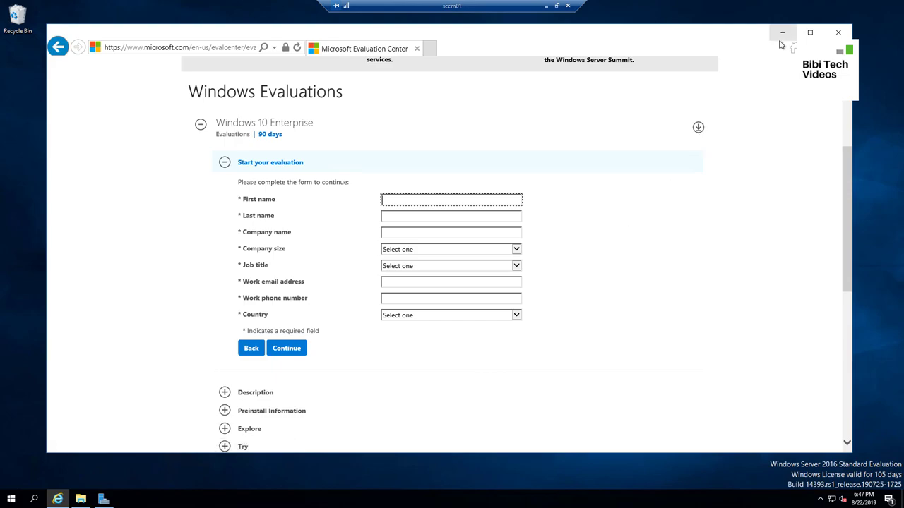
click(781, 32)
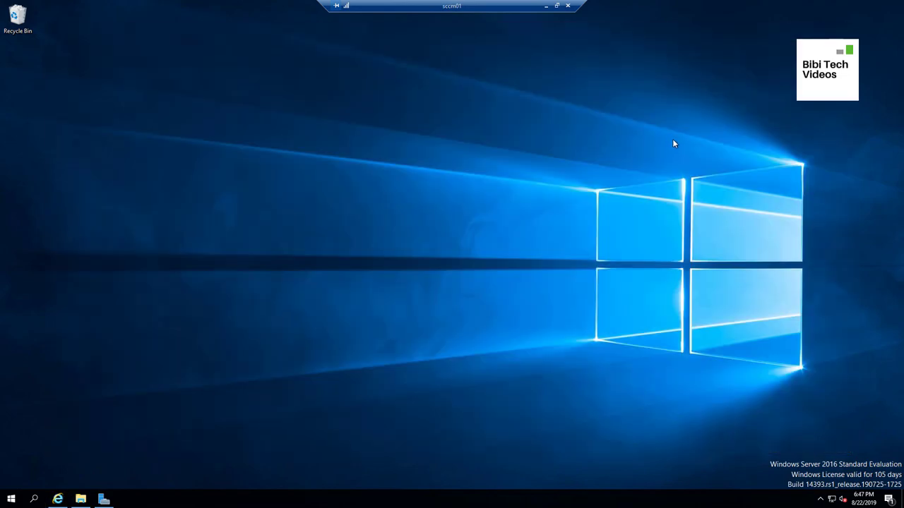
On the local desktop, eject the currently mounted DVD Drive (E:)
click(546, 5)
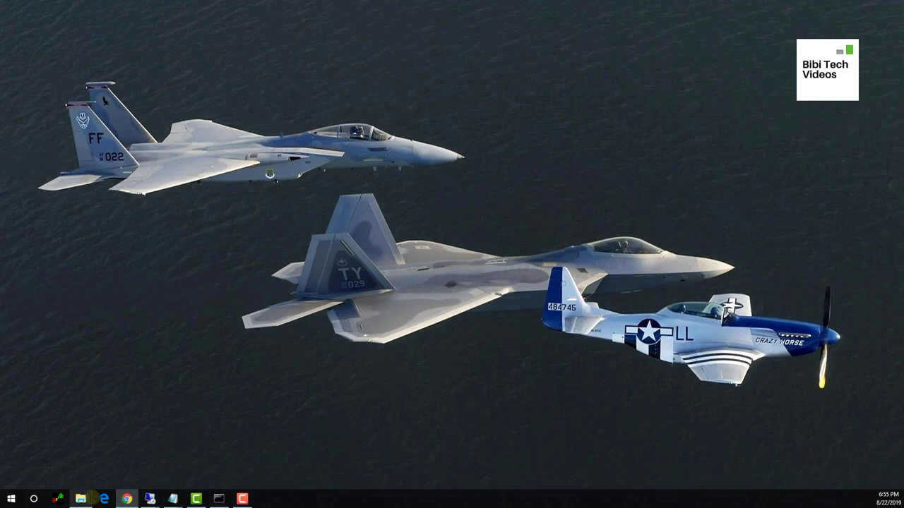
click(91, 498)
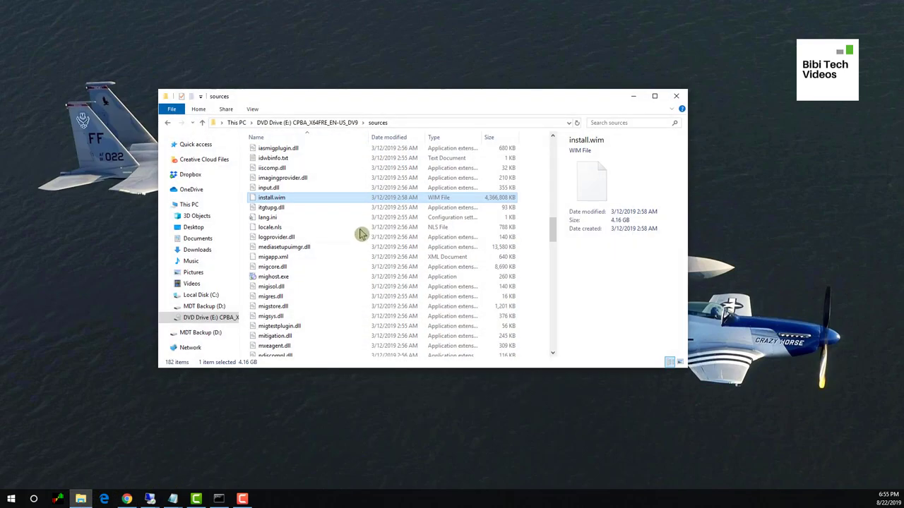
right_click(230, 320)
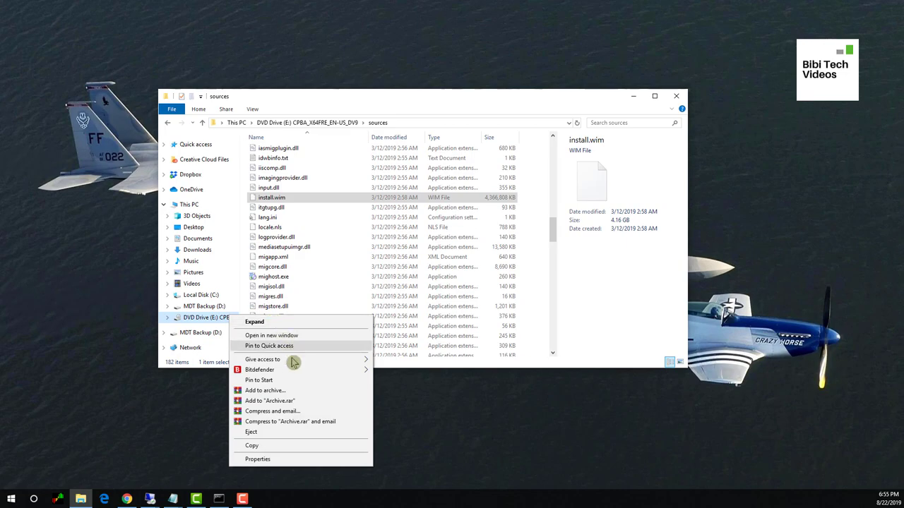
click(292, 432)
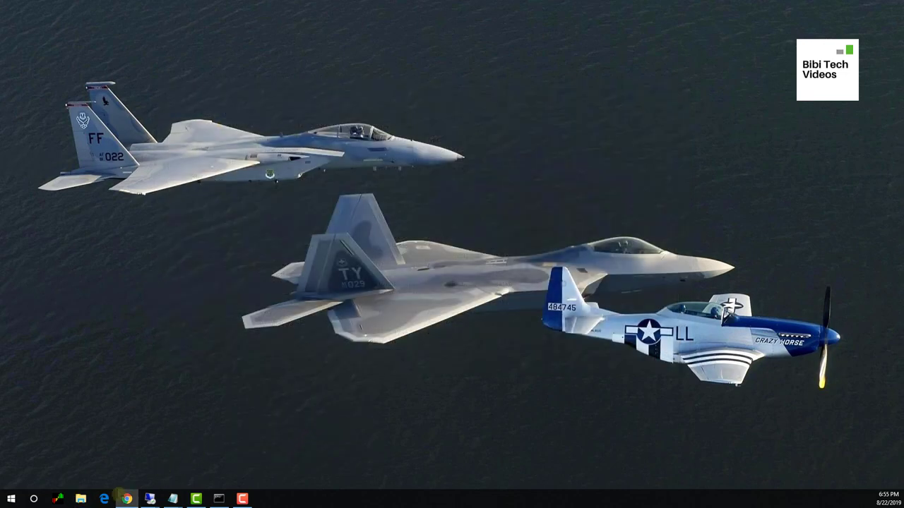
Mount the Windows 10 disc image from the Desktop as drive E:
click(81, 498)
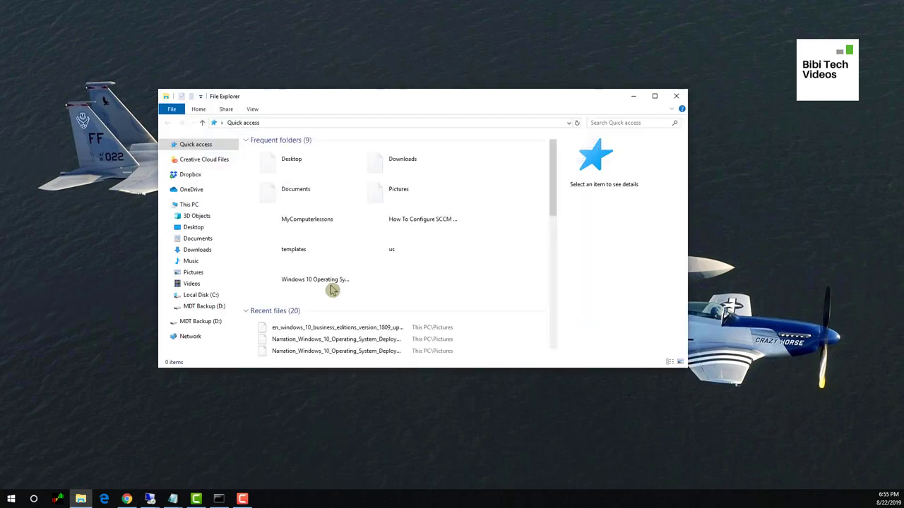
click(202, 214)
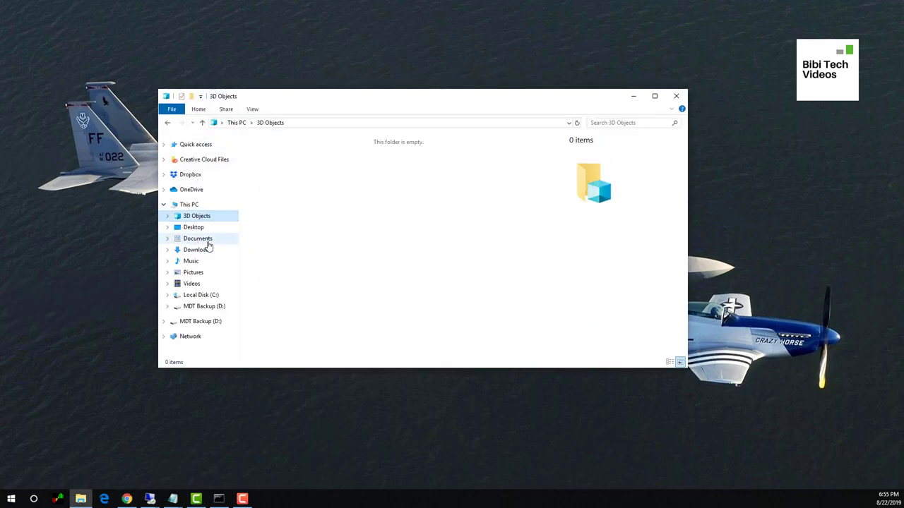
click(199, 228)
click(486, 186)
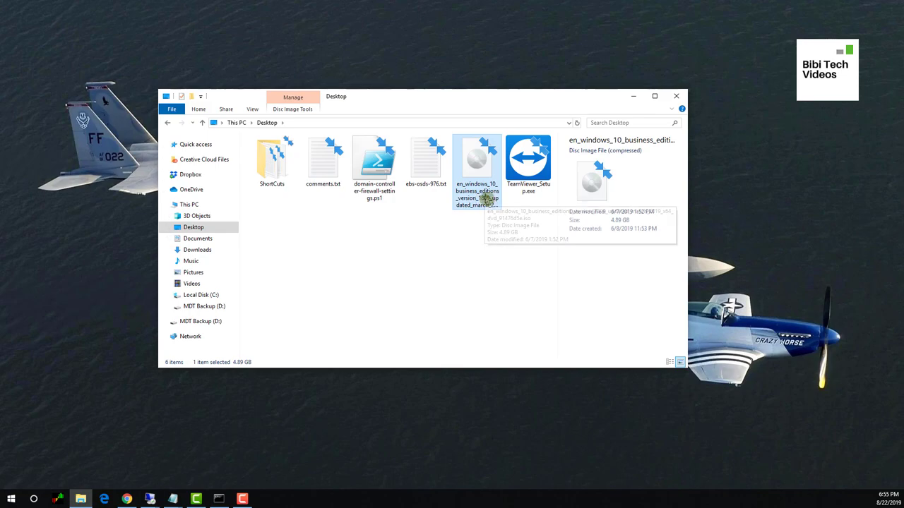
right_click(485, 190)
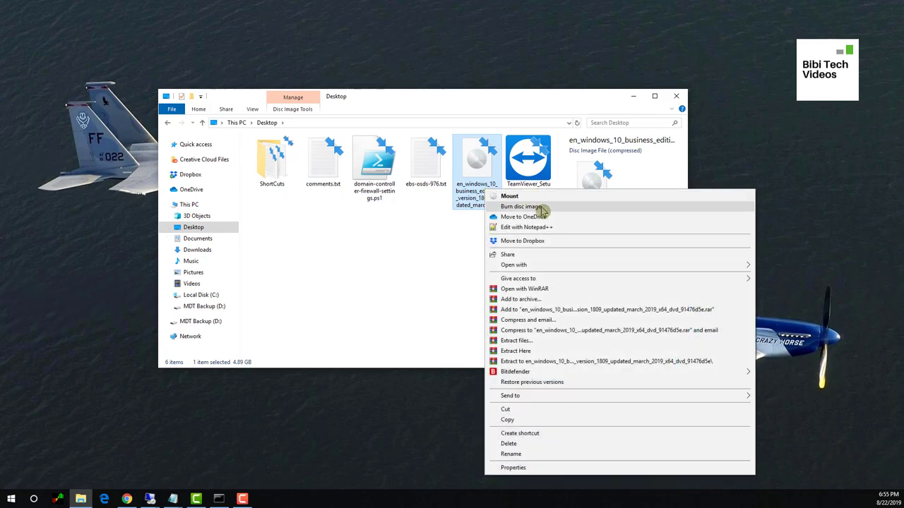
click(515, 196)
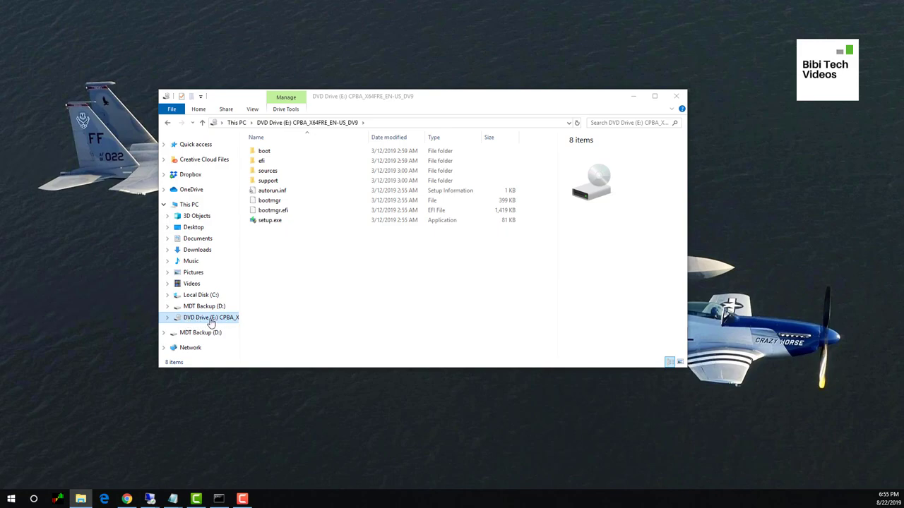
Confirm the sources folder holds the 4.16 GB install.wim, then close File Explorer
double_click(268, 172)
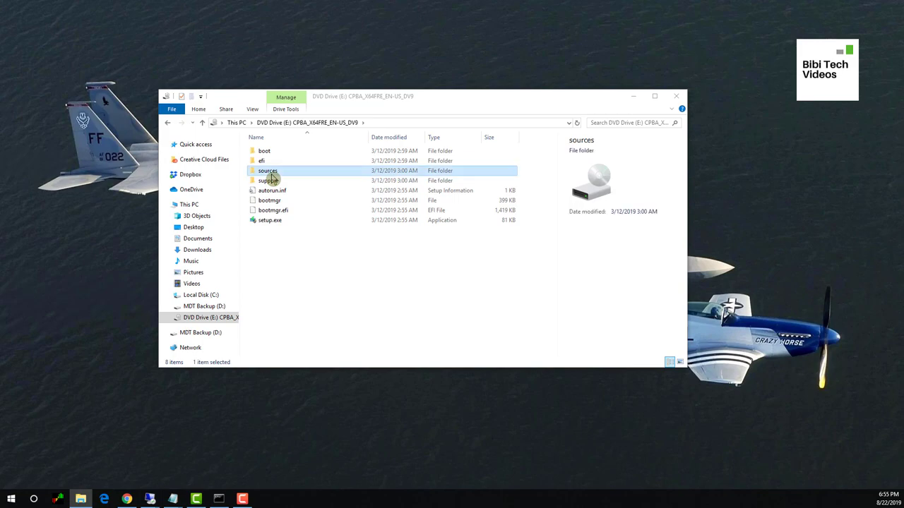
click(289, 302)
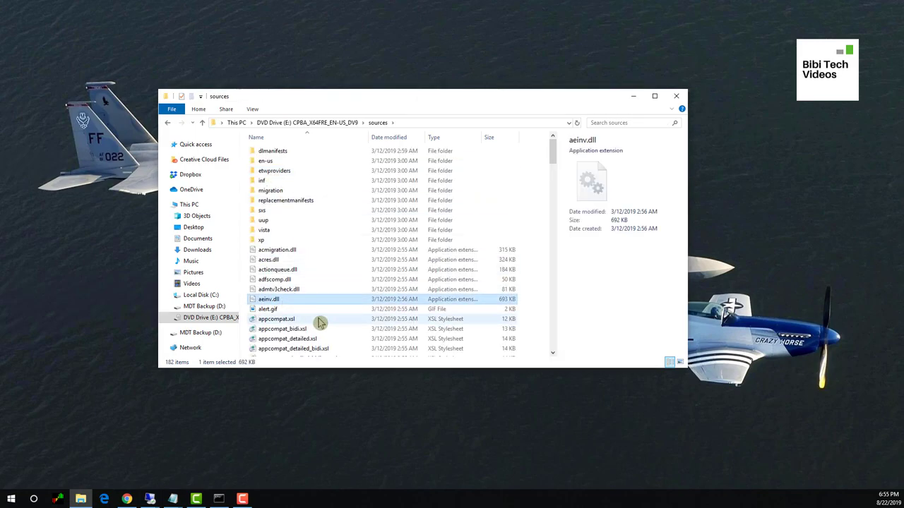
text(in)
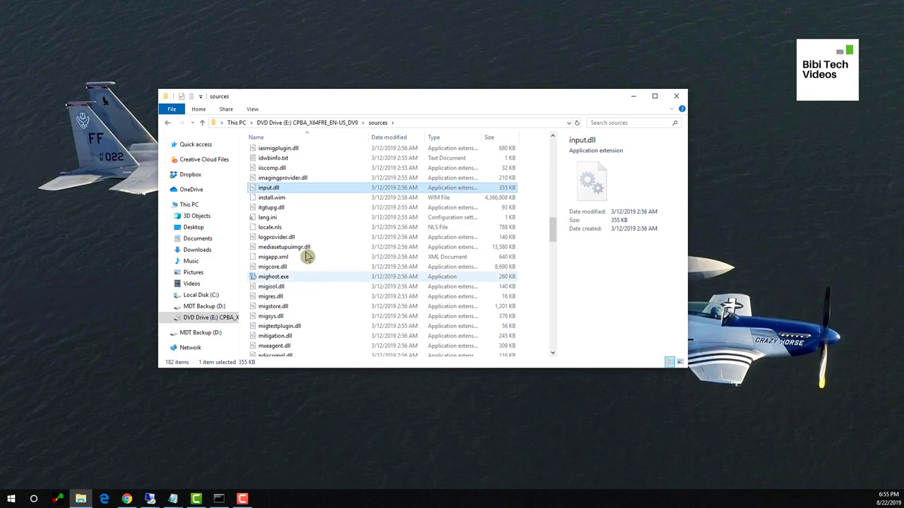
click(299, 199)
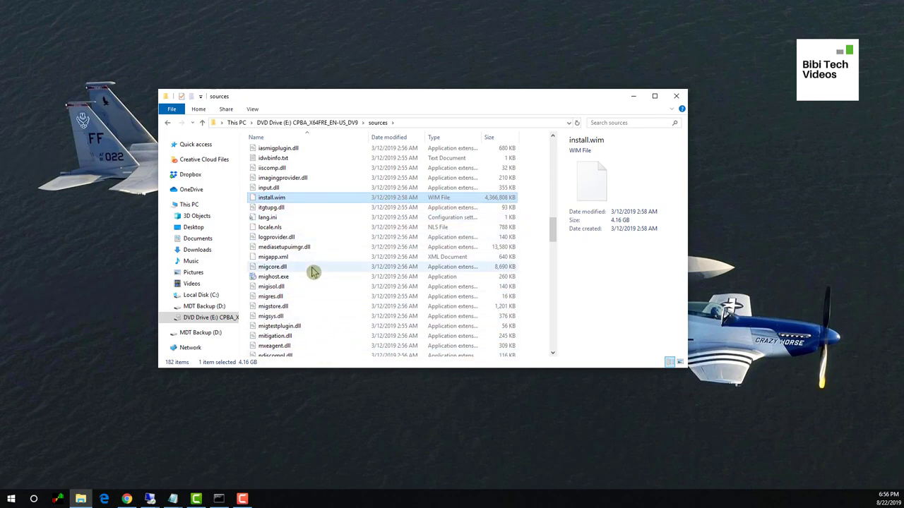
scroll(318, 254, down, 4)
click(338, 125)
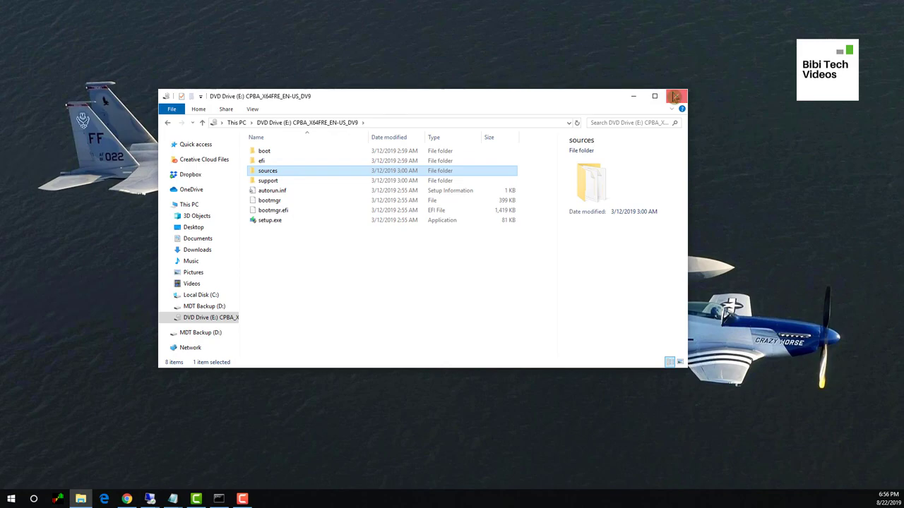
click(674, 97)
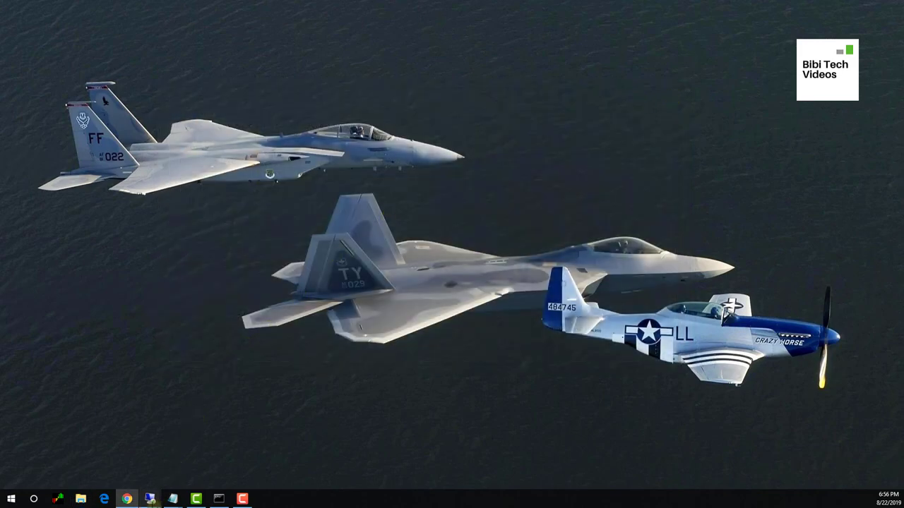
In the sccm01 session, open the OSD folder on the Storage (S:) drive
mouse_move(151, 500)
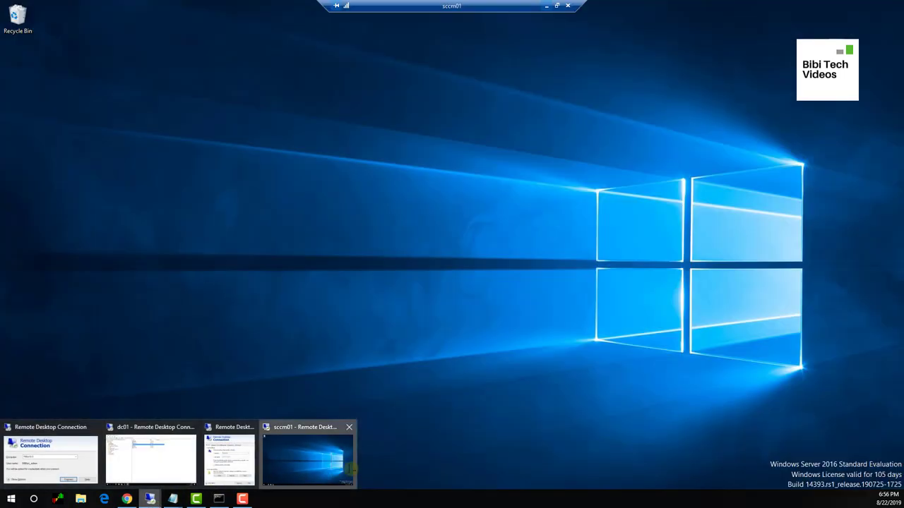
click(308, 459)
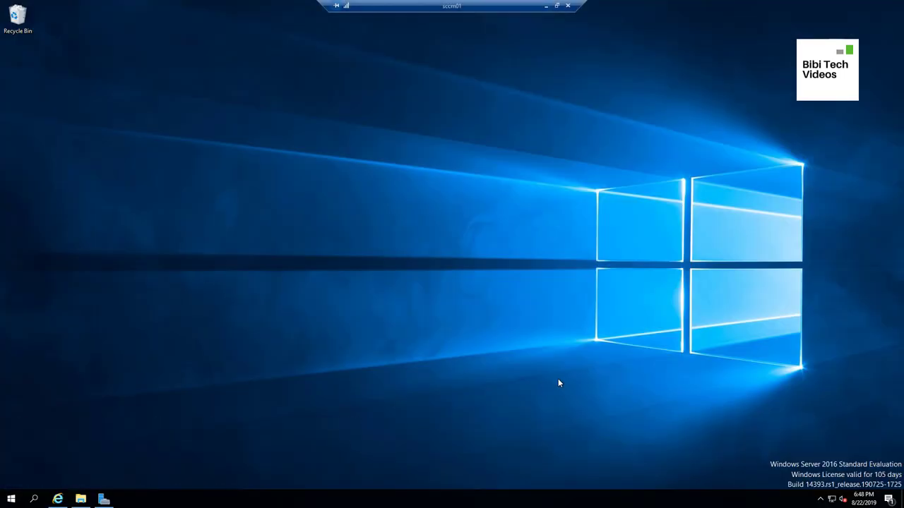
click(81, 500)
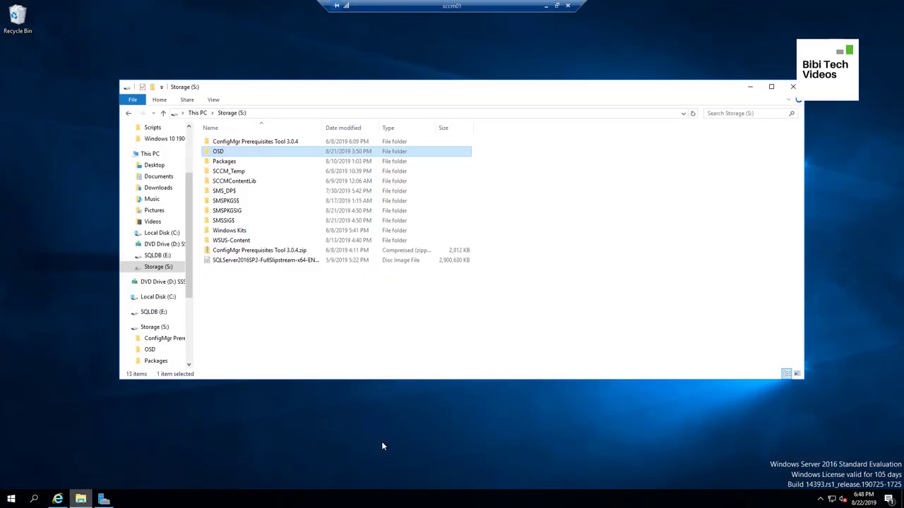
click(161, 329)
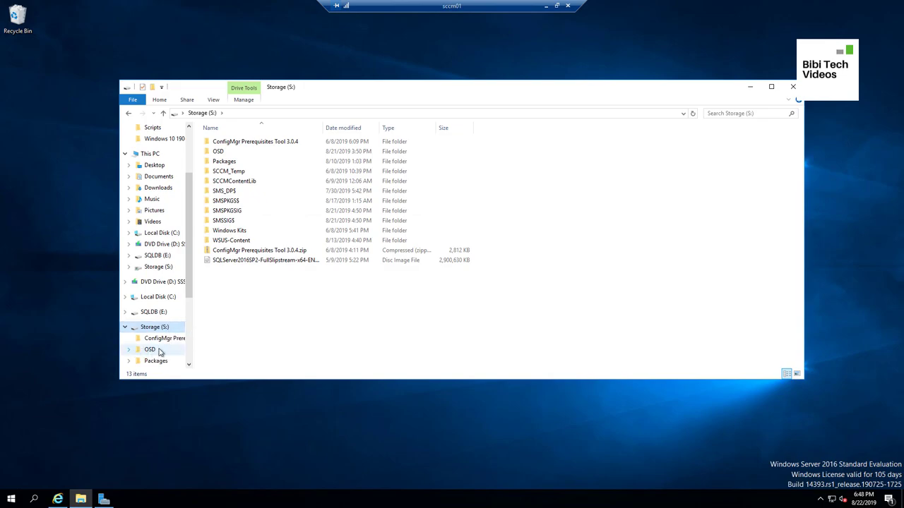
click(152, 351)
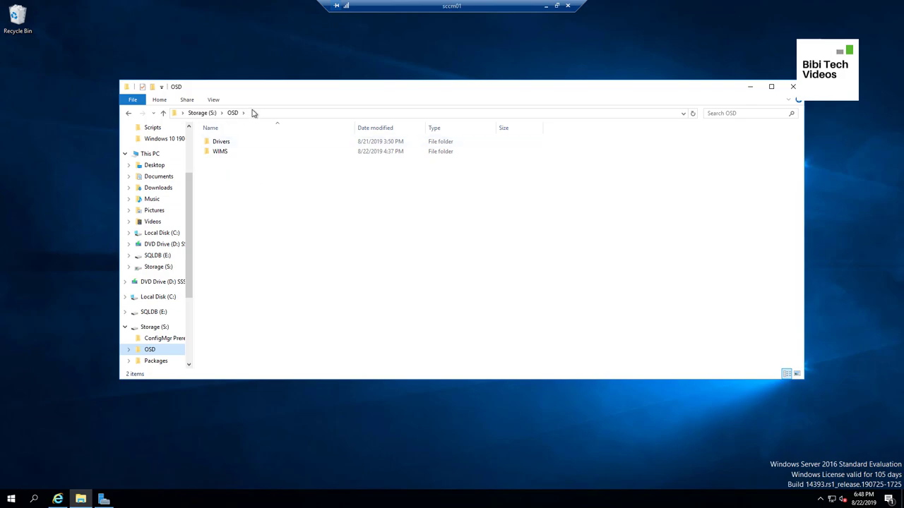
Inspect the install image folders in WIMS with a widened Name column, then return to OSD
double_click(227, 154)
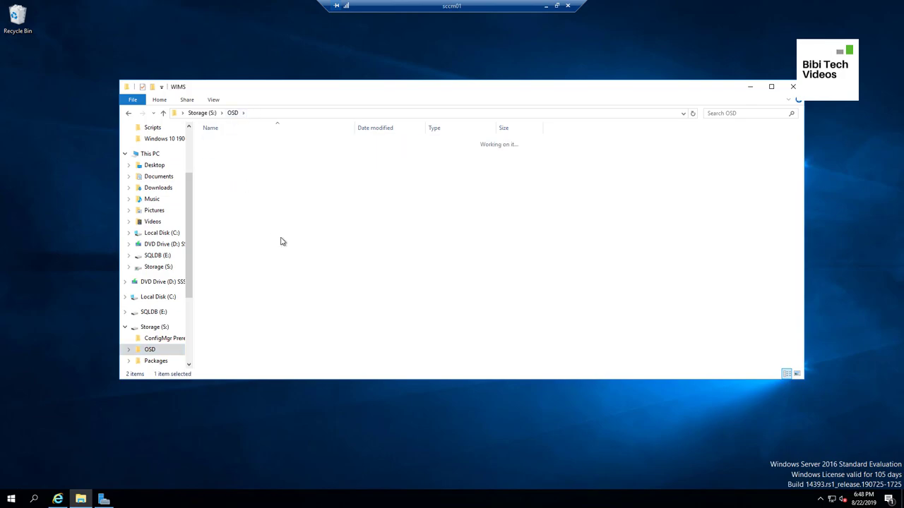
drag(356, 128, 470, 128)
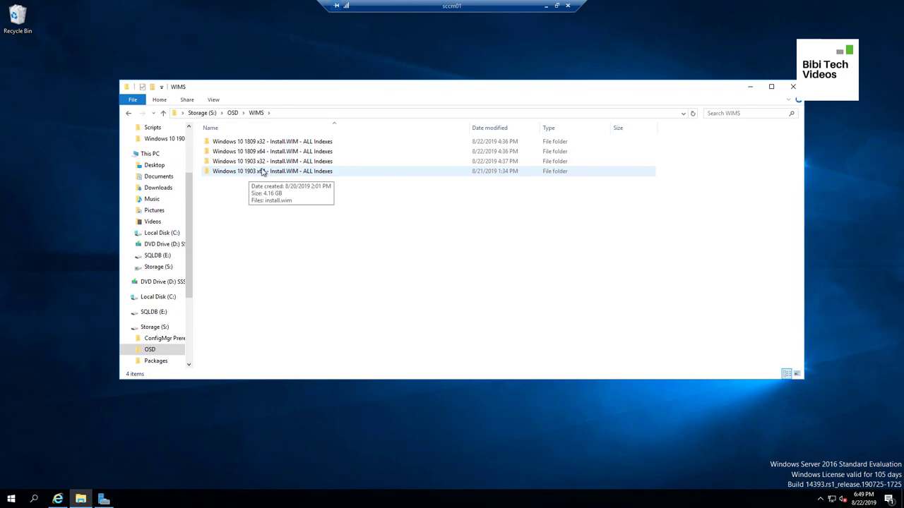
double_click(243, 172)
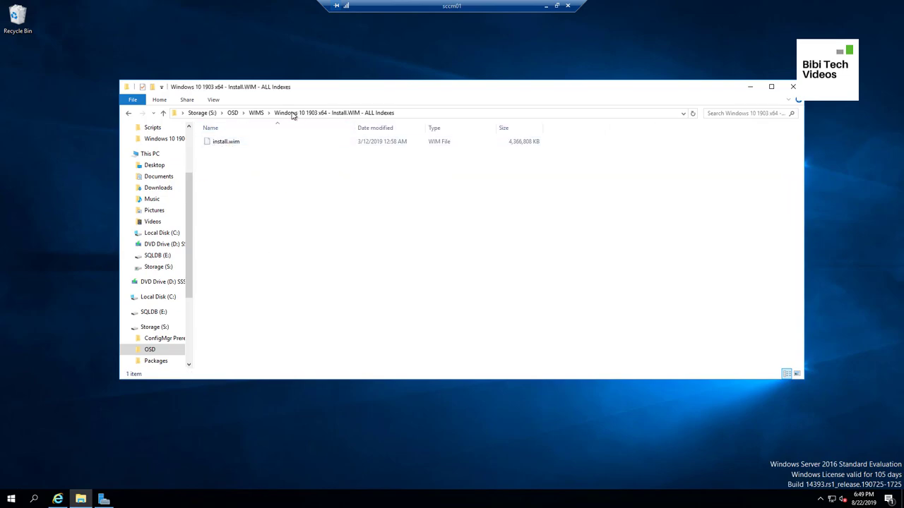
click(255, 113)
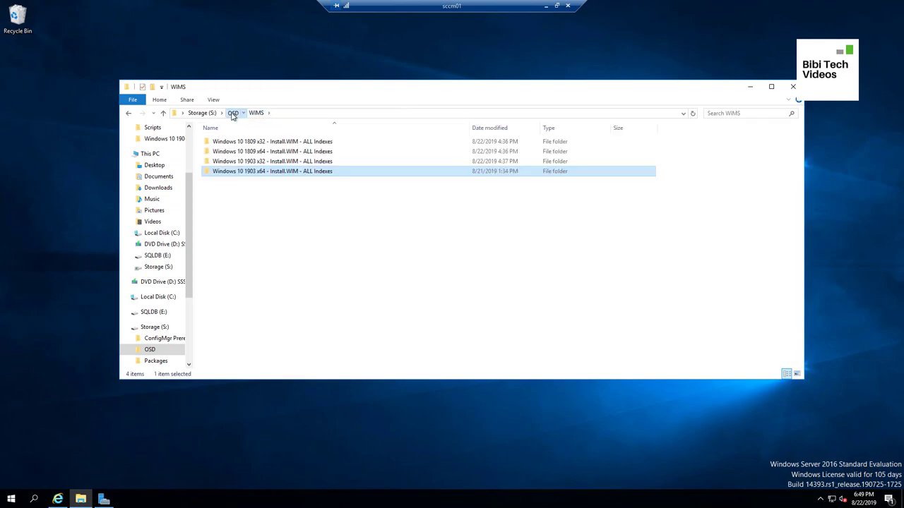
click(233, 113)
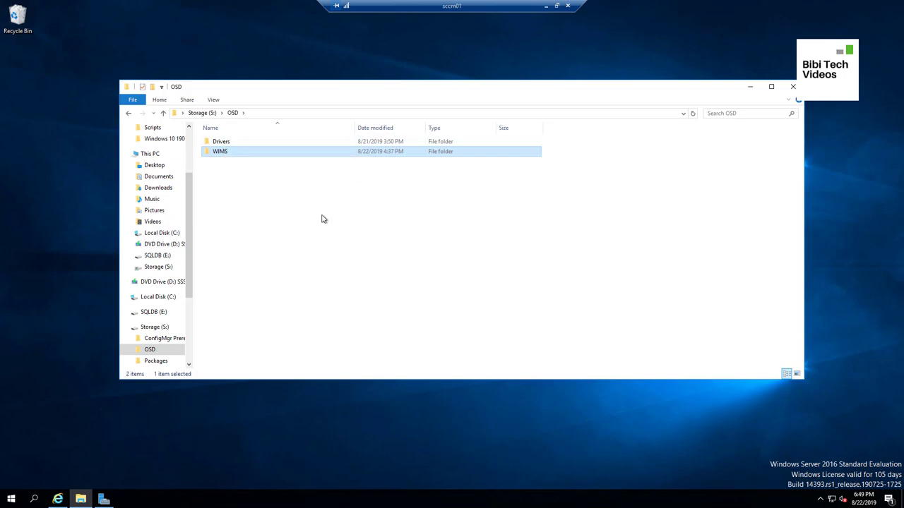
Check the driver sources under Drivers > Sources > Windows 10 x64
click(242, 144)
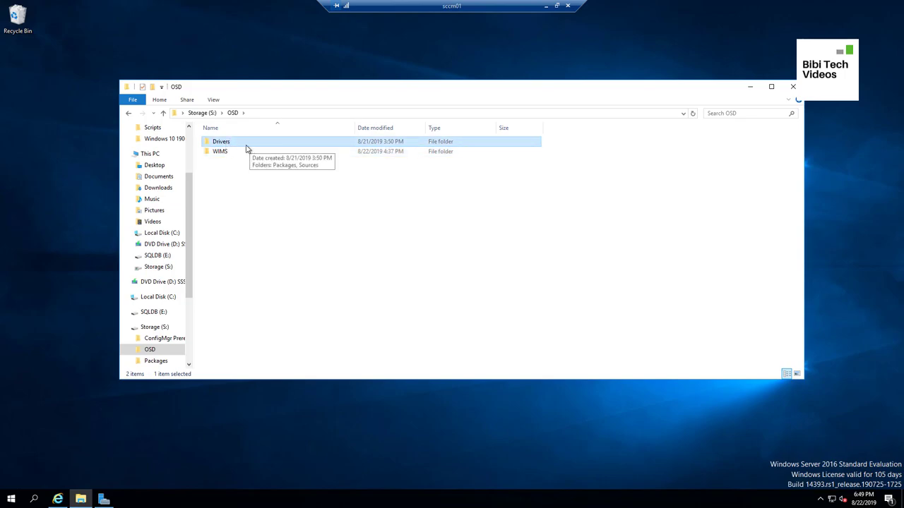
double_click(247, 146)
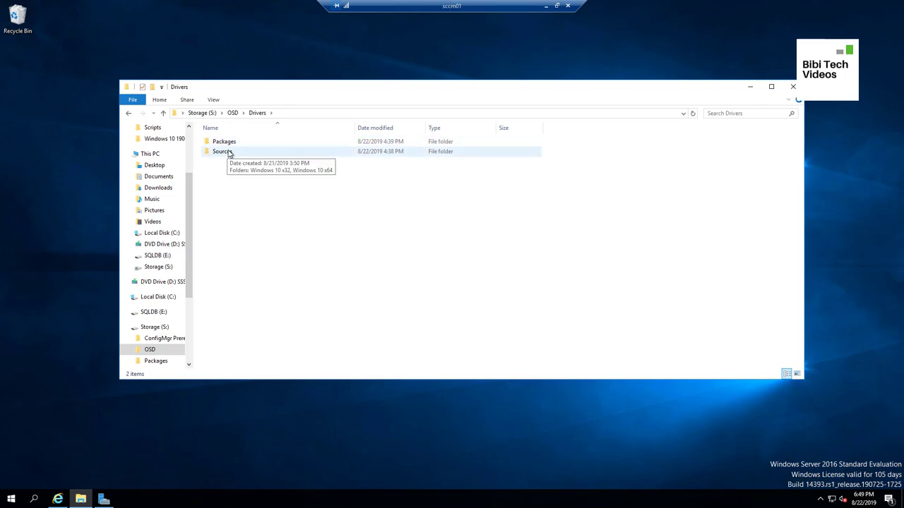
double_click(228, 153)
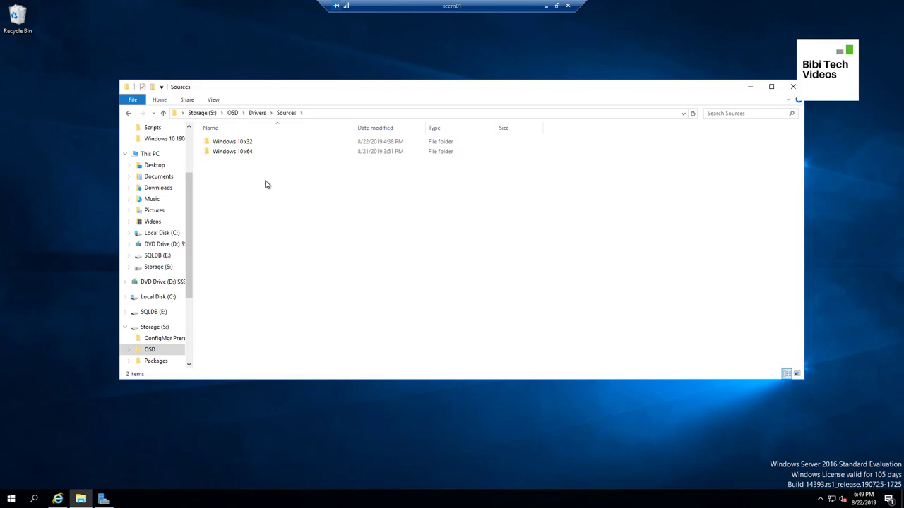
click(248, 158)
double_click(248, 158)
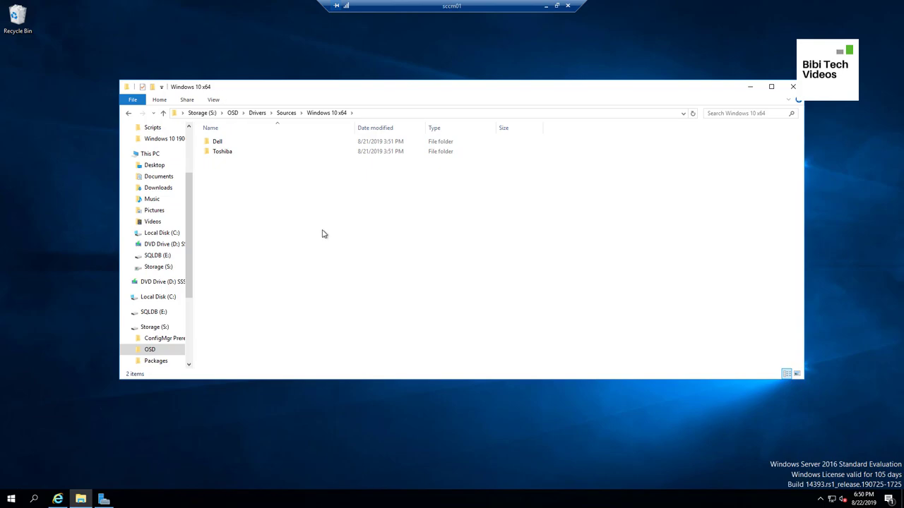
Open the Windows 10 1903 x64 Install.WIM folder under OSD > WIMS and minimize the window
click(258, 114)
click(233, 115)
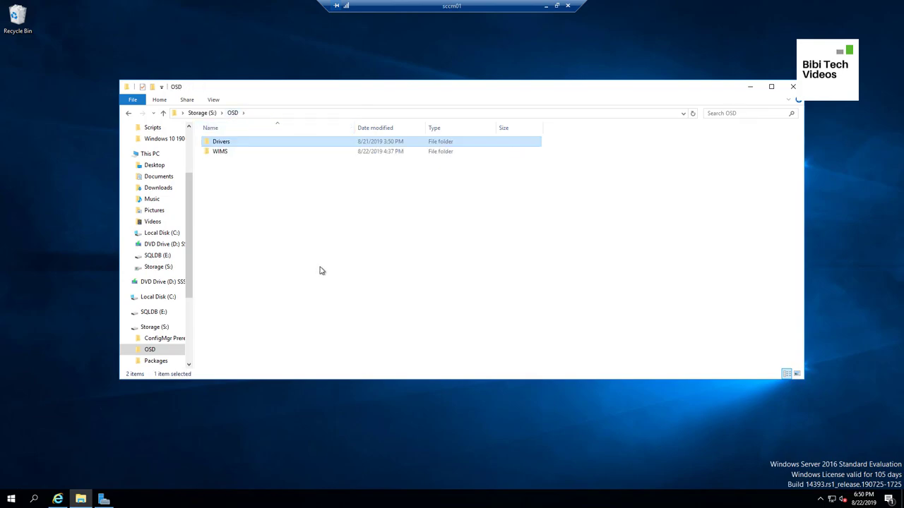
double_click(237, 154)
double_click(299, 173)
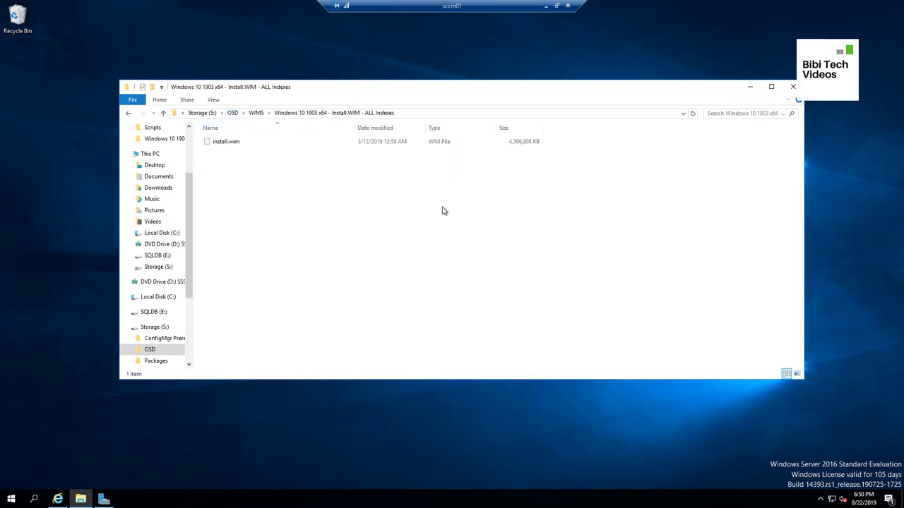
click(751, 87)
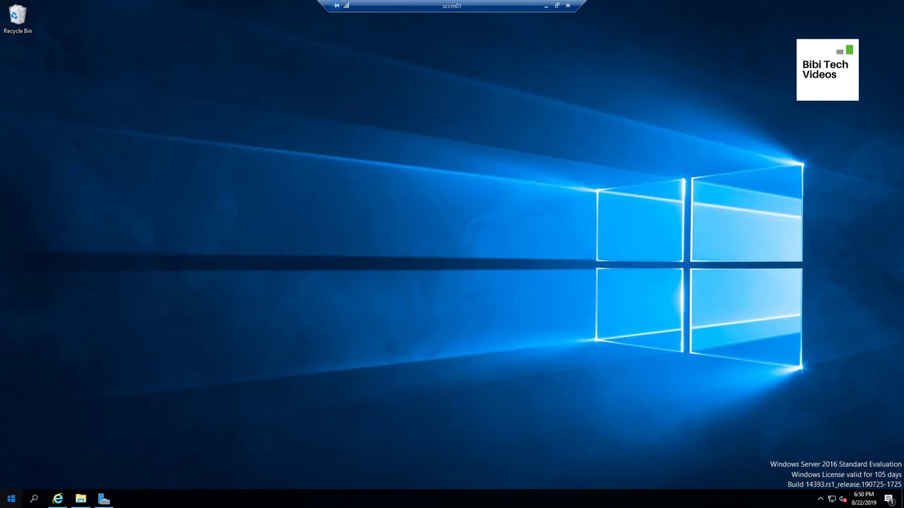
Launch the Configuration Manager Console, switch to Administration, and bring back the install.wim folder
click(12, 499)
click(84, 221)
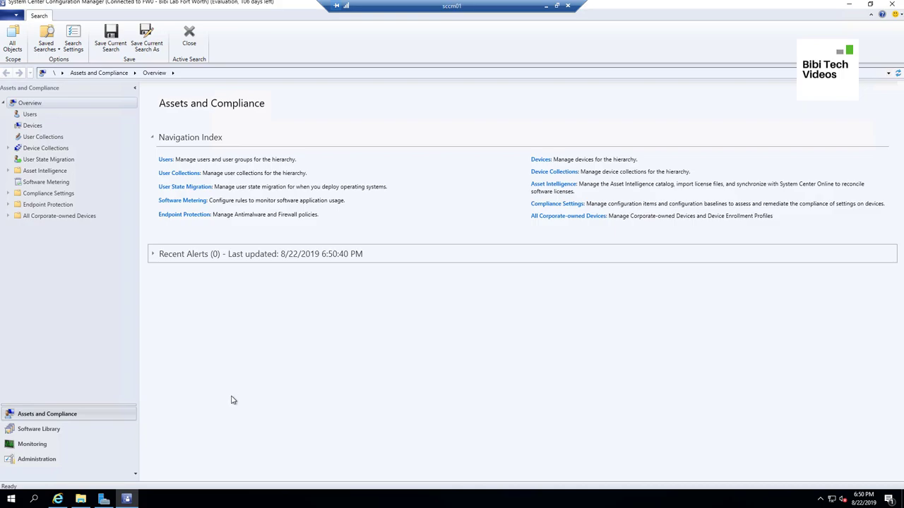
click(32, 460)
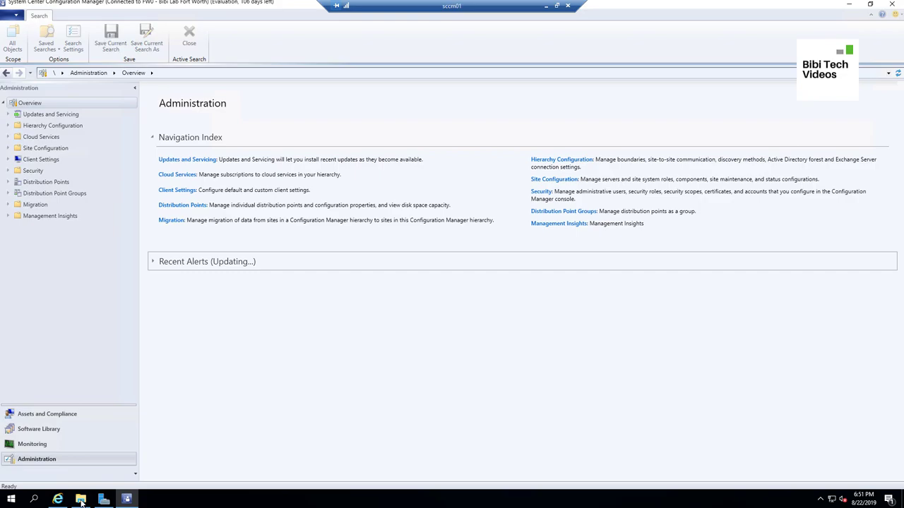
click(81, 500)
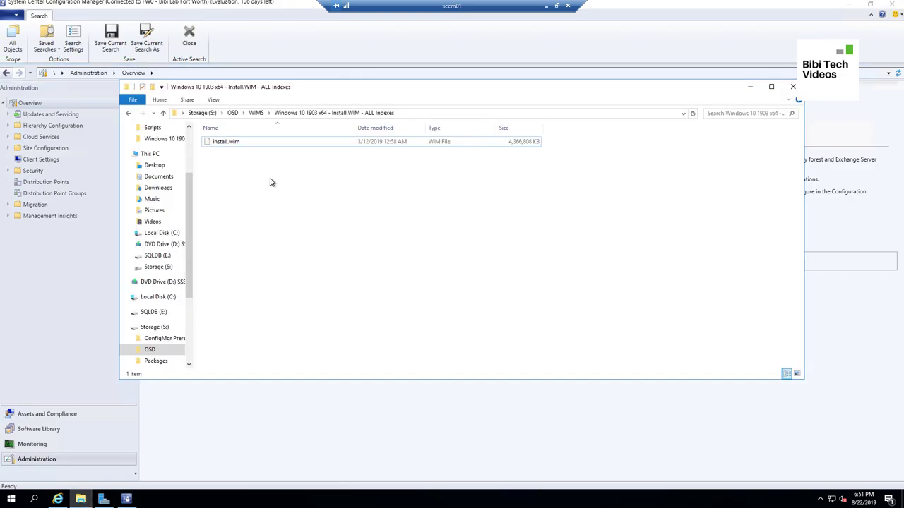
Select and deselect install.wim to review it, then minimize the folder window
click(236, 144)
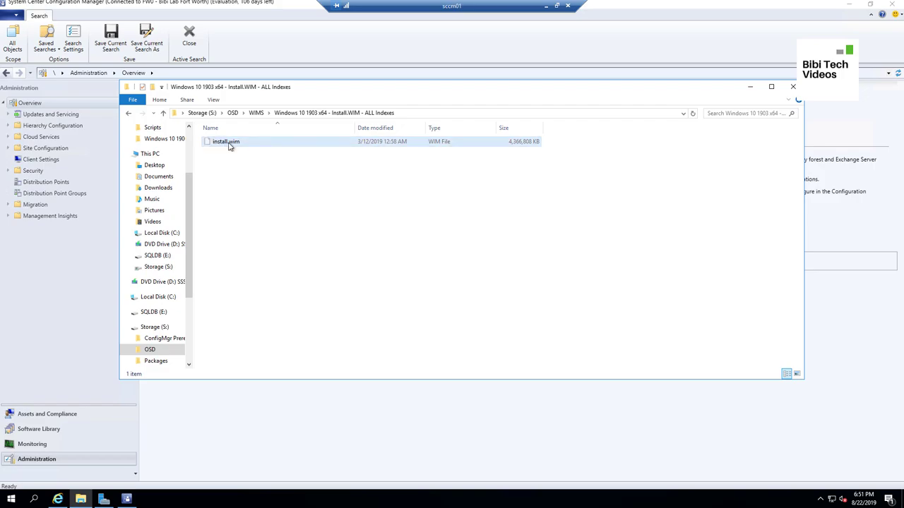
click(343, 223)
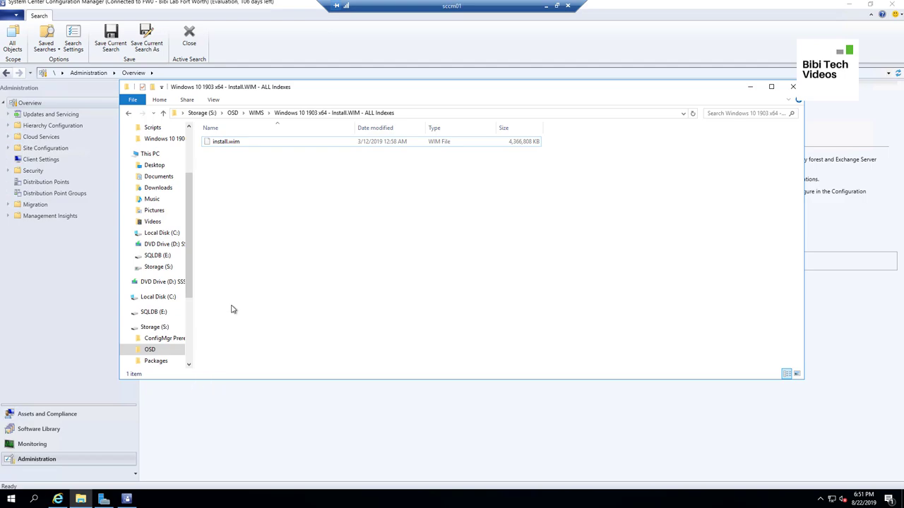
click(226, 145)
click(227, 150)
click(749, 87)
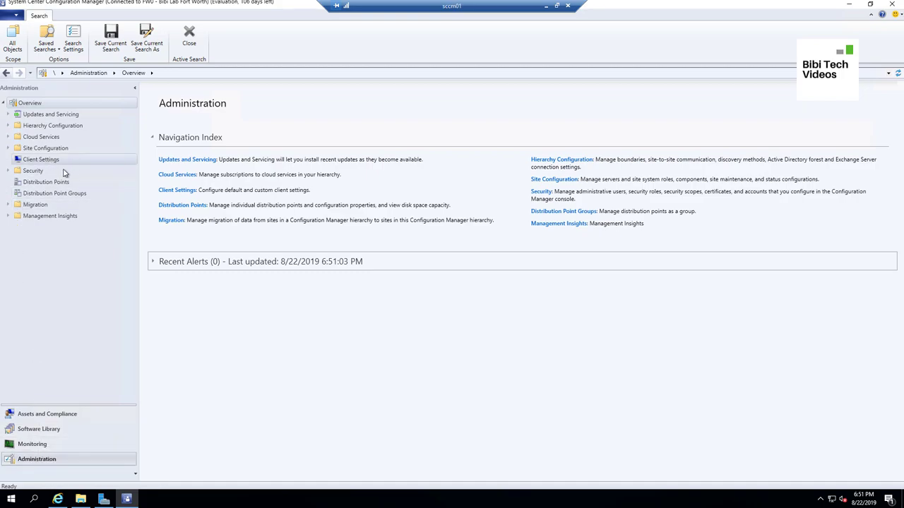
Under Site Configuration > Sites, open the Software Distribution component properties
click(33, 149)
click(8, 149)
click(32, 160)
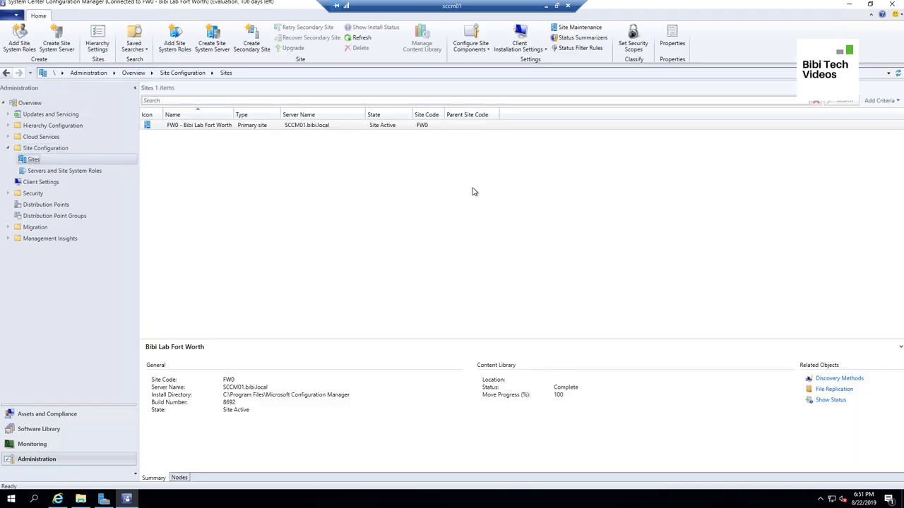
click(484, 43)
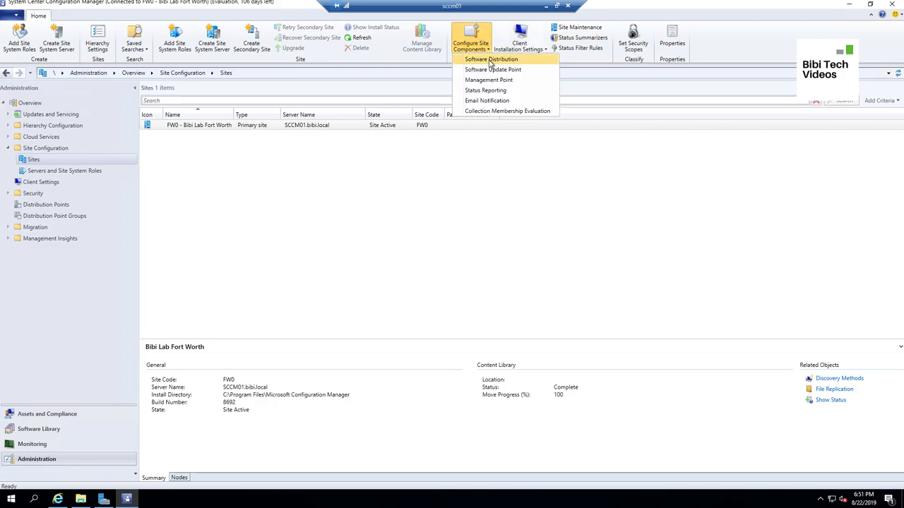
click(490, 60)
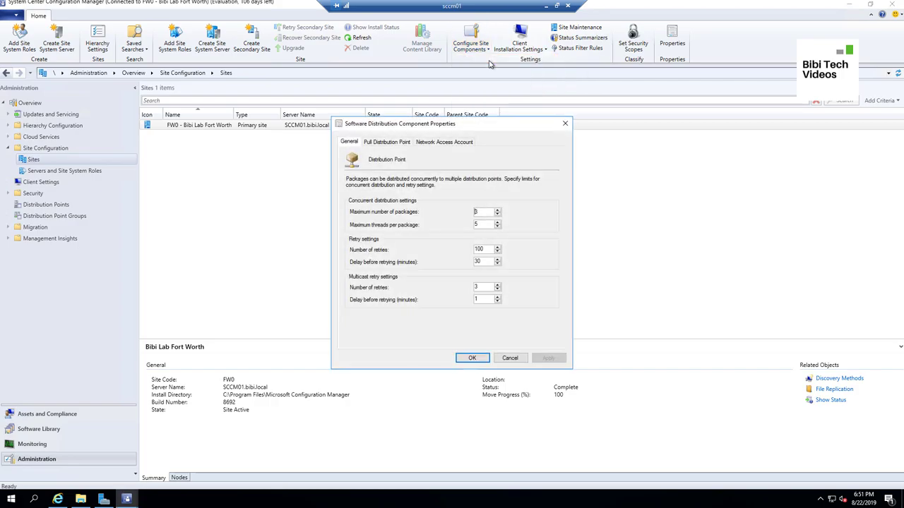
Specify the existing client push installation account as the Network Access Account and apply it
click(456, 143)
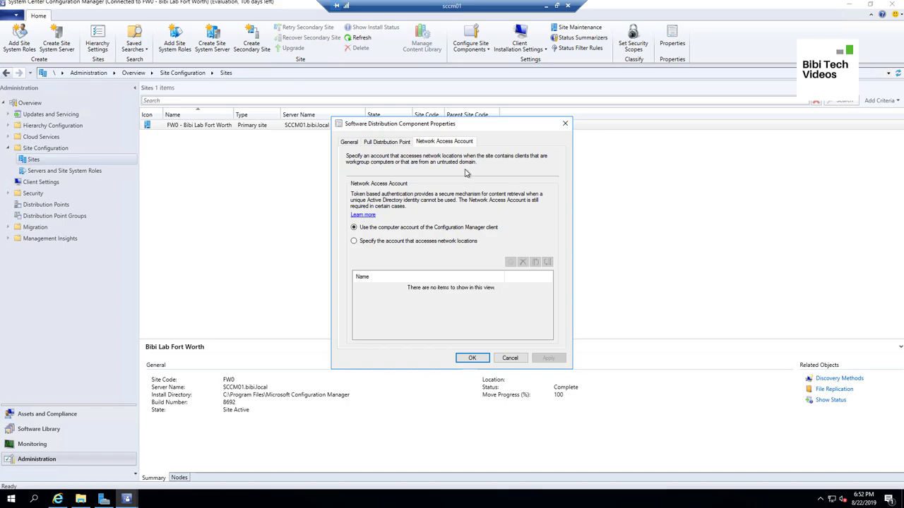
click(466, 245)
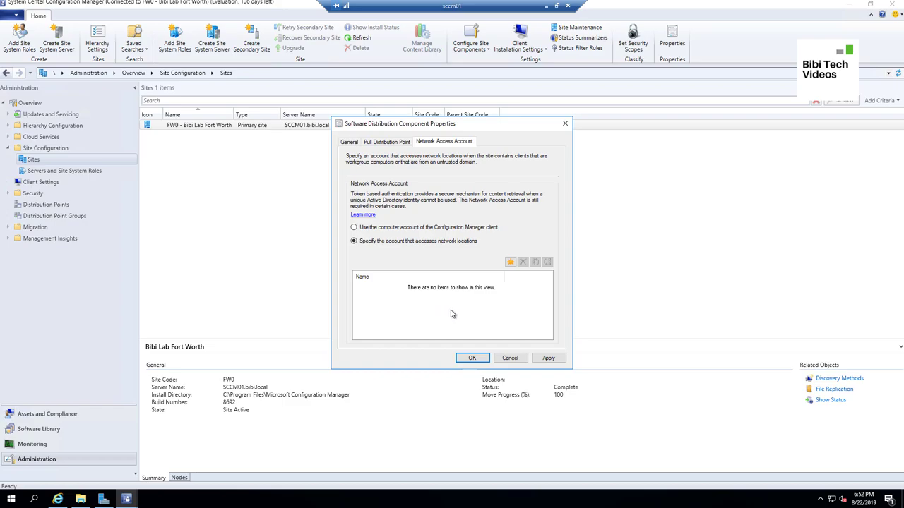
click(510, 262)
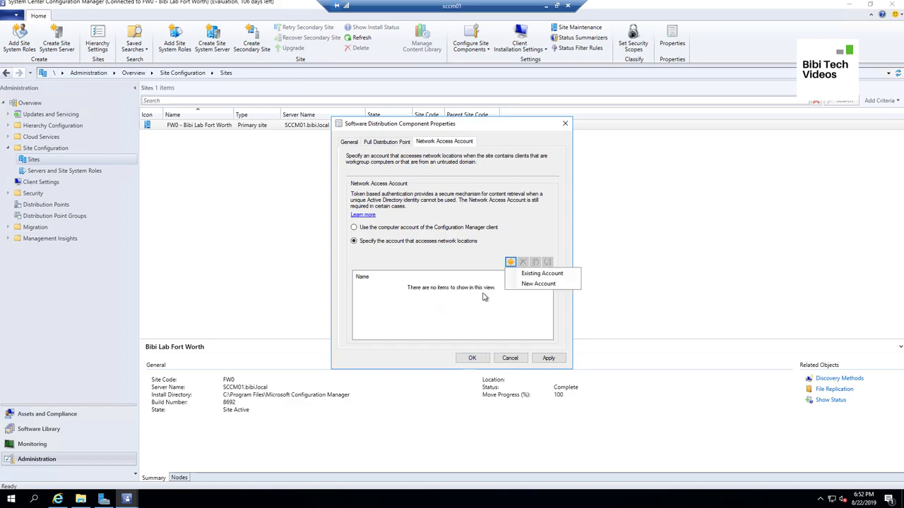
click(534, 274)
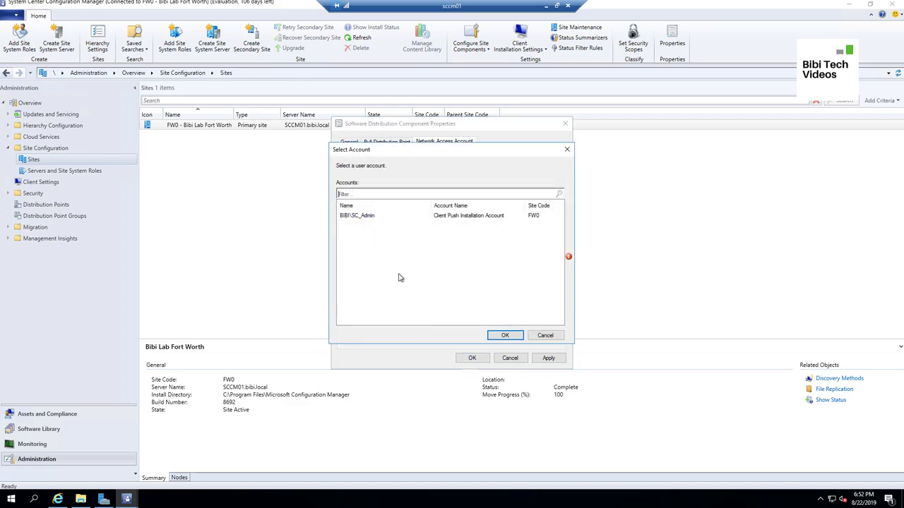
click(364, 217)
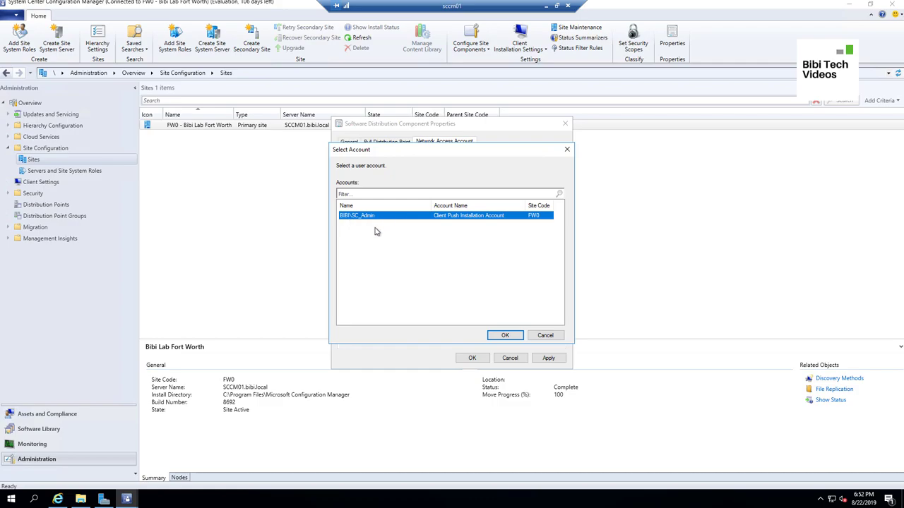
click(511, 336)
click(546, 359)
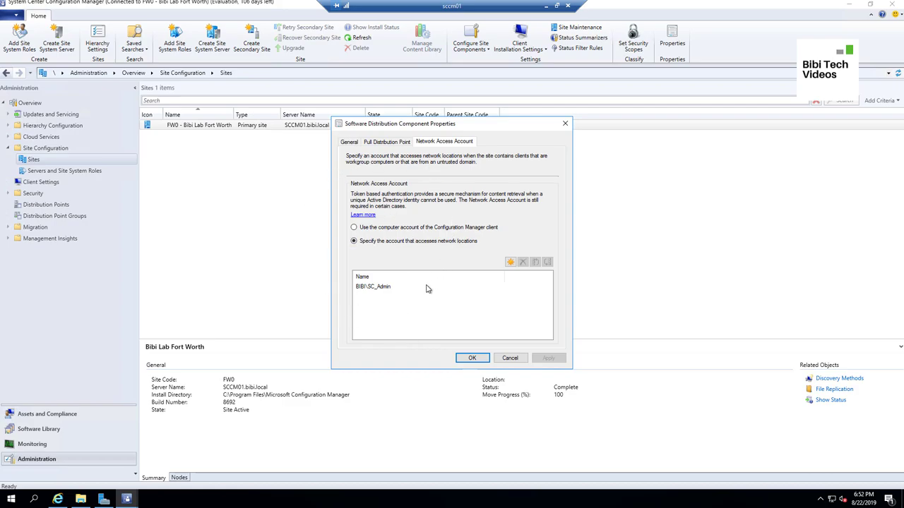
click(470, 358)
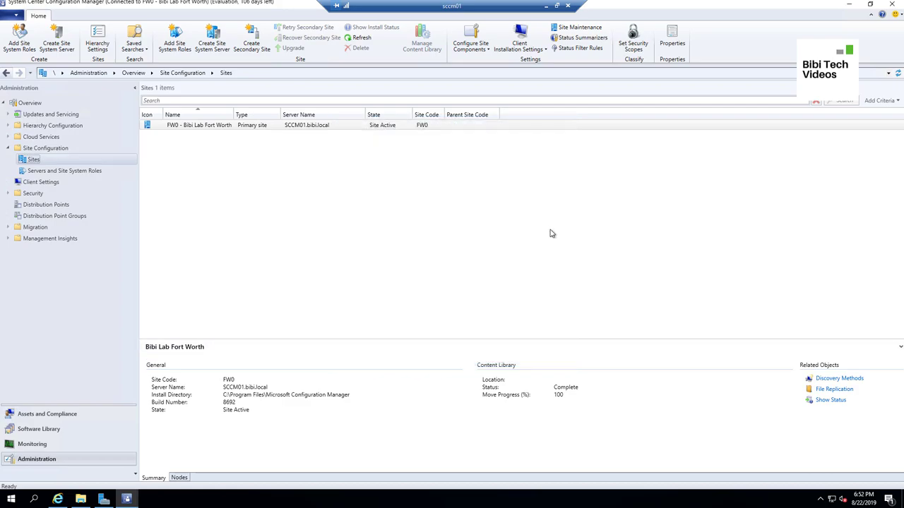
Go to Software Library > Operating Systems > Operating System Images and start Add Operating System Image
click(8, 148)
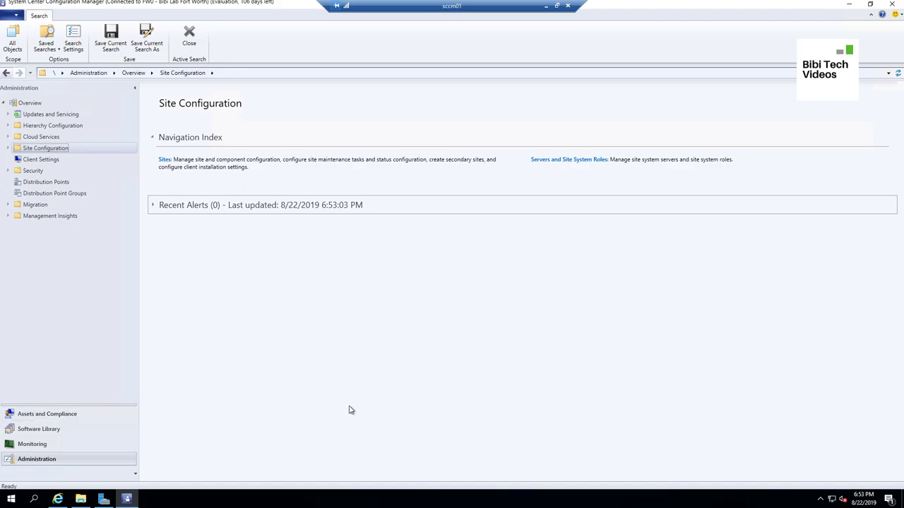
click(62, 433)
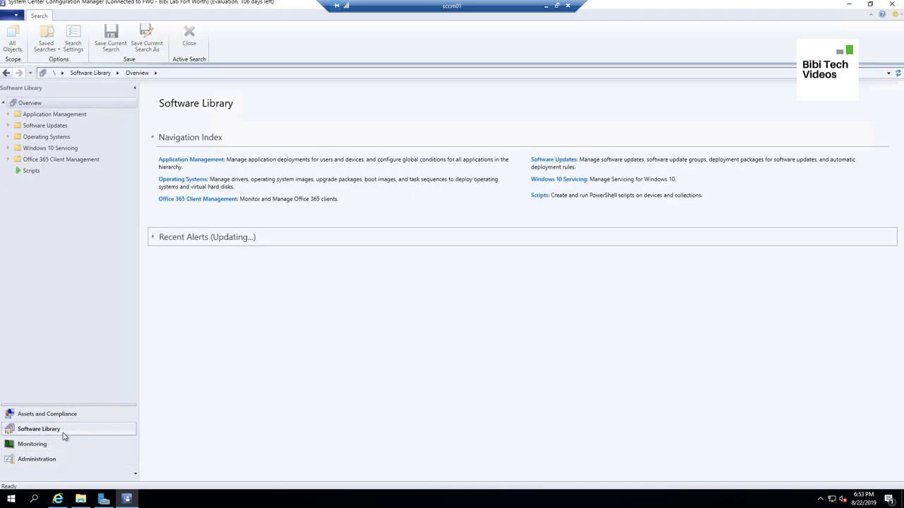
click(8, 137)
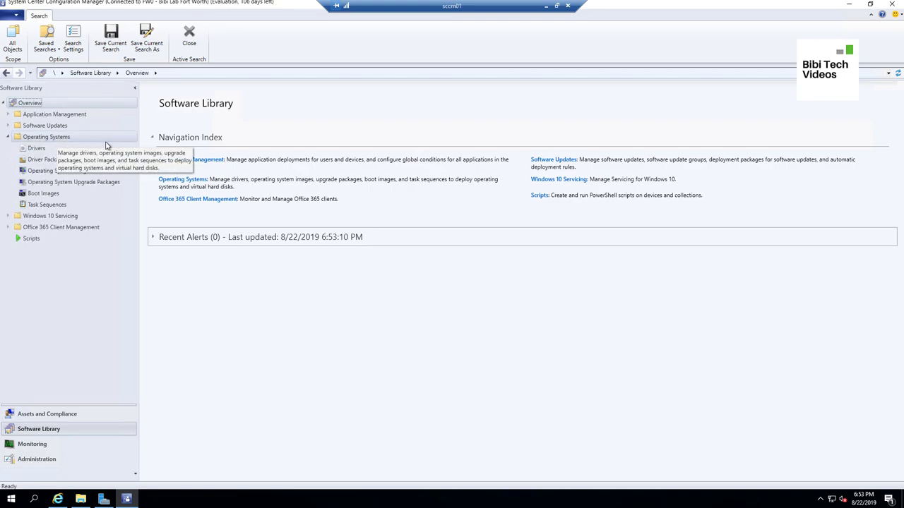
click(62, 173)
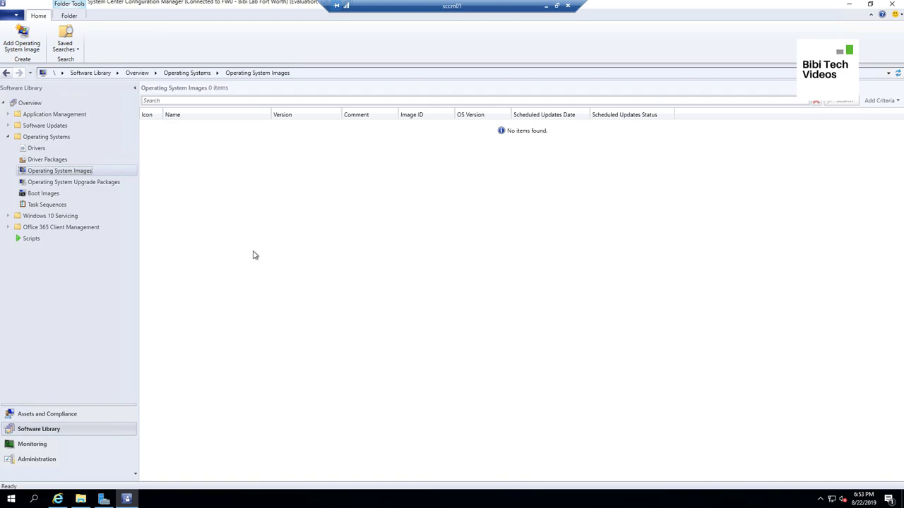
right_click(104, 173)
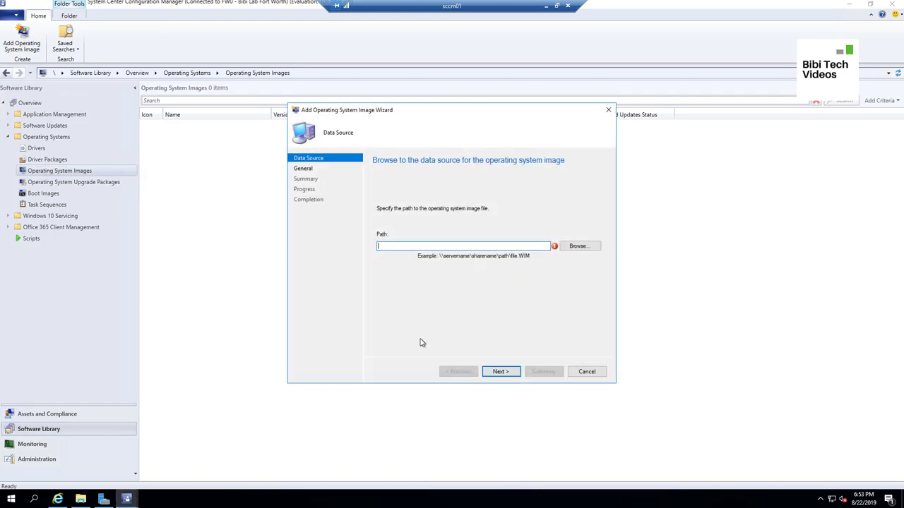
Change the install.wim folder address to the \\sccm01\s network path, copy it, and minimize Explorer
click(80, 499)
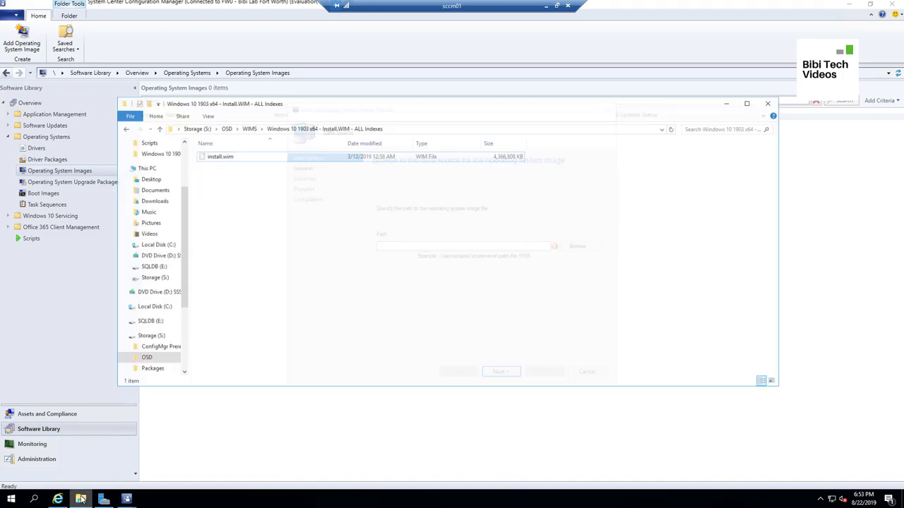
click(412, 114)
click(185, 114)
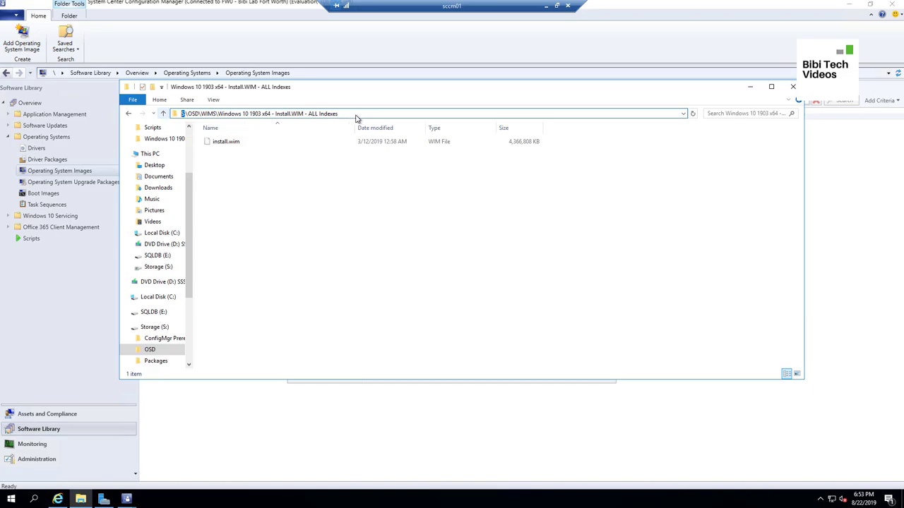
key(Return)
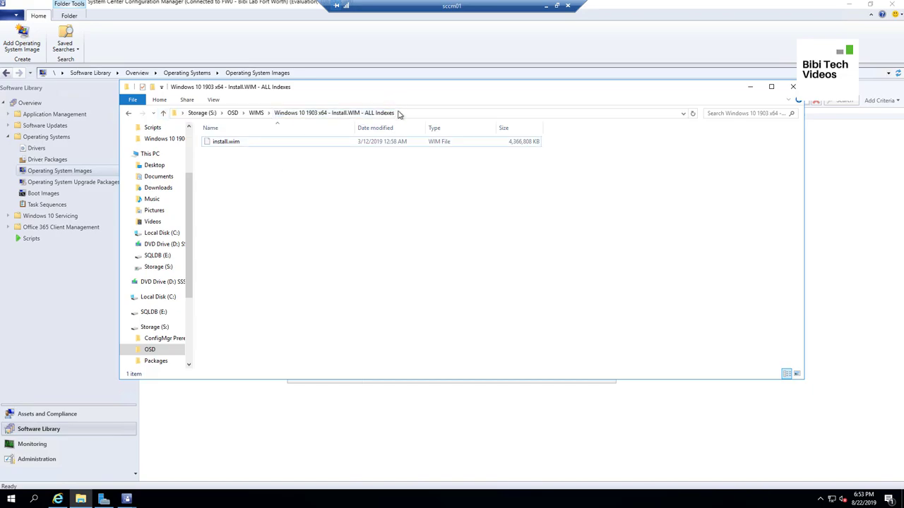
click(385, 113)
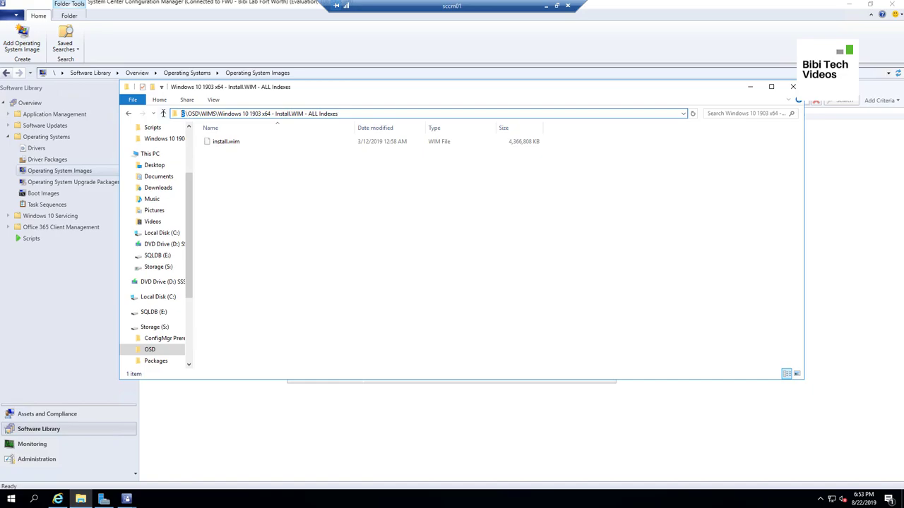
text(\scc)
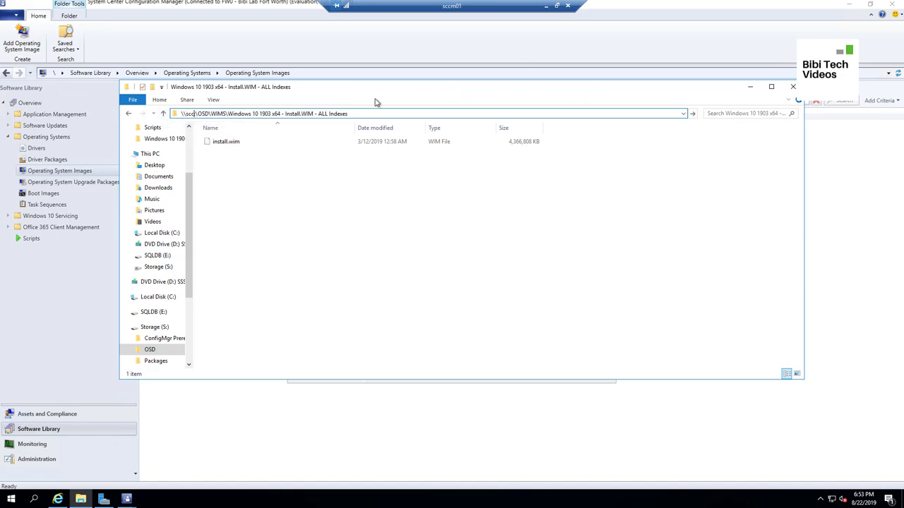
text(m01)
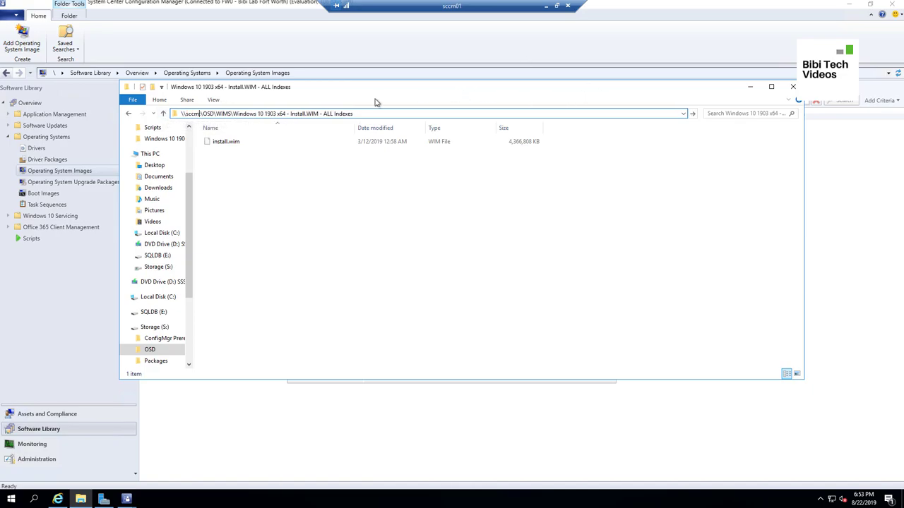
text(\s)
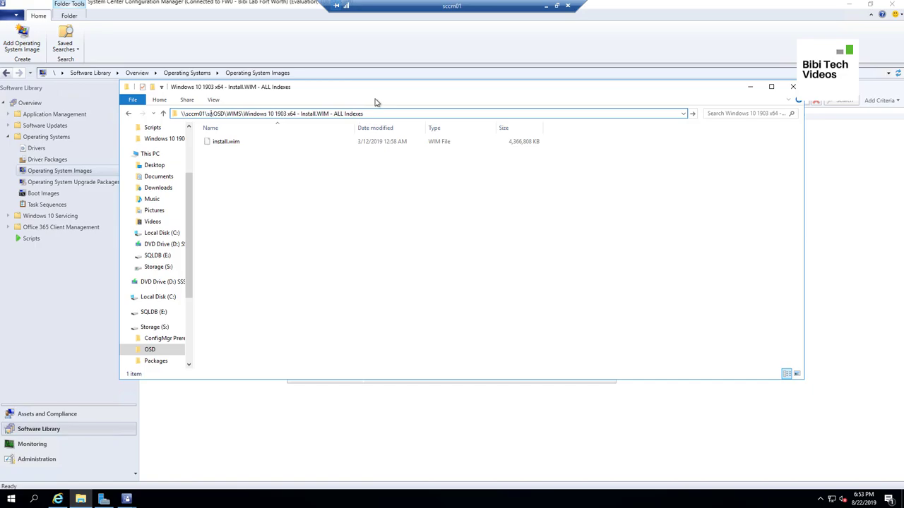
key(BackSpace)
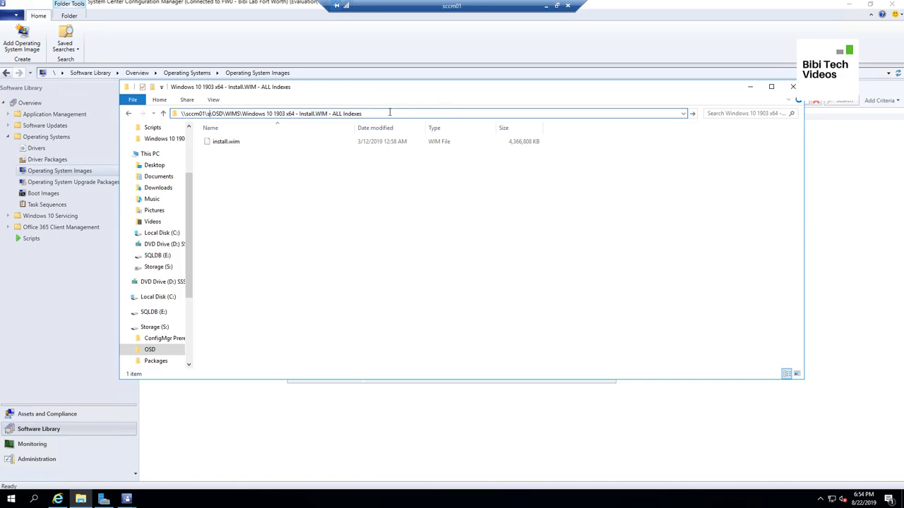
drag(373, 113, 162, 125)
key(ctrl+c)
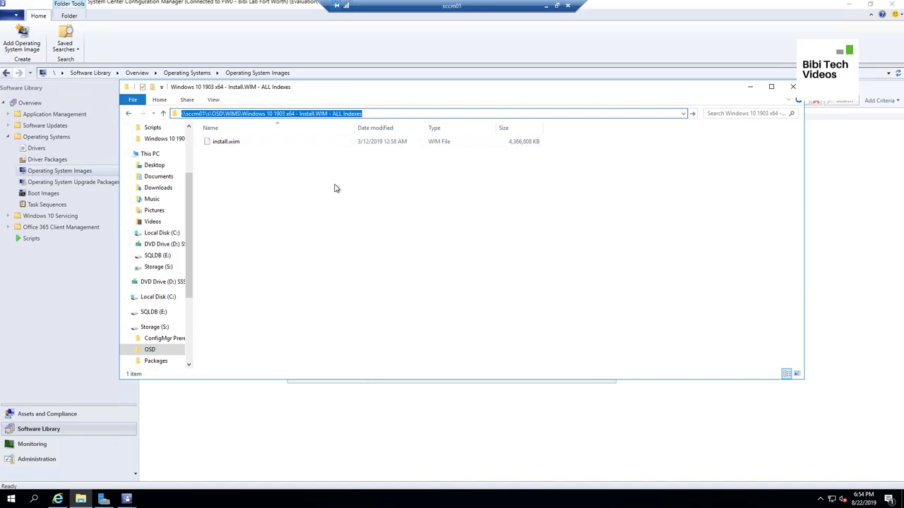
click(391, 114)
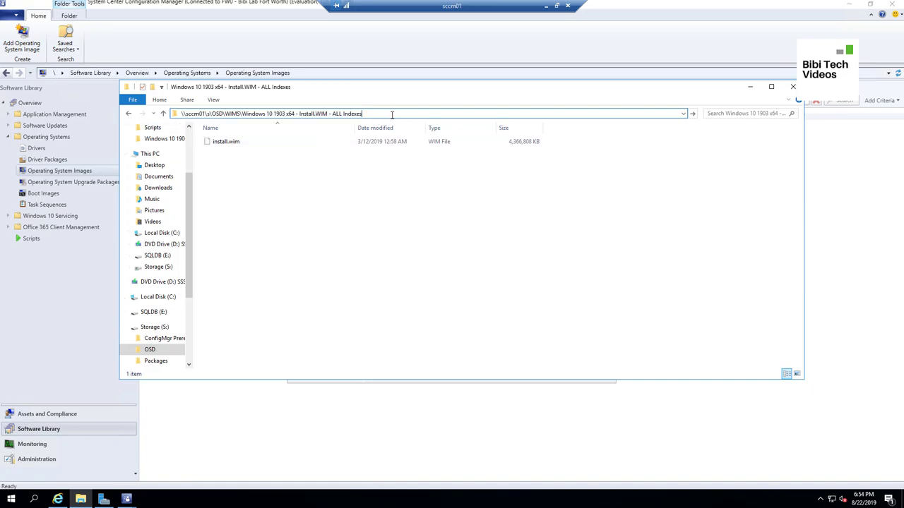
key(Return)
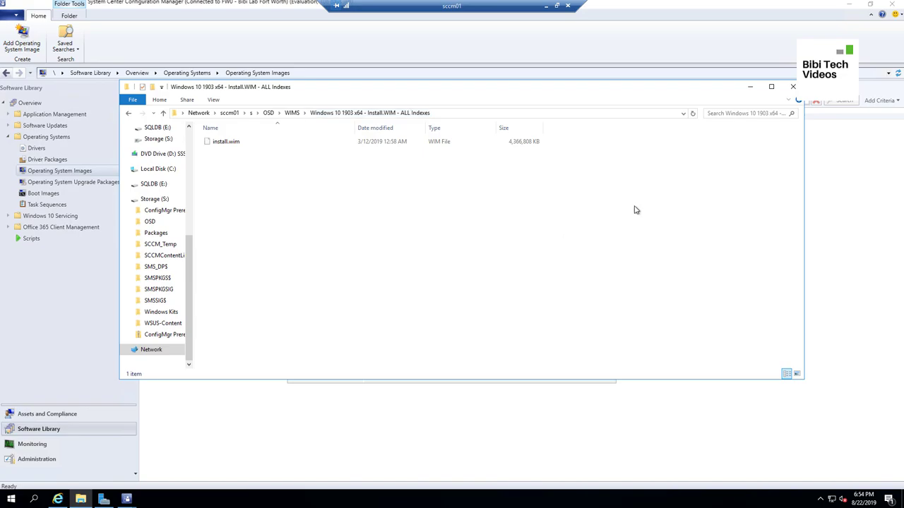
click(750, 86)
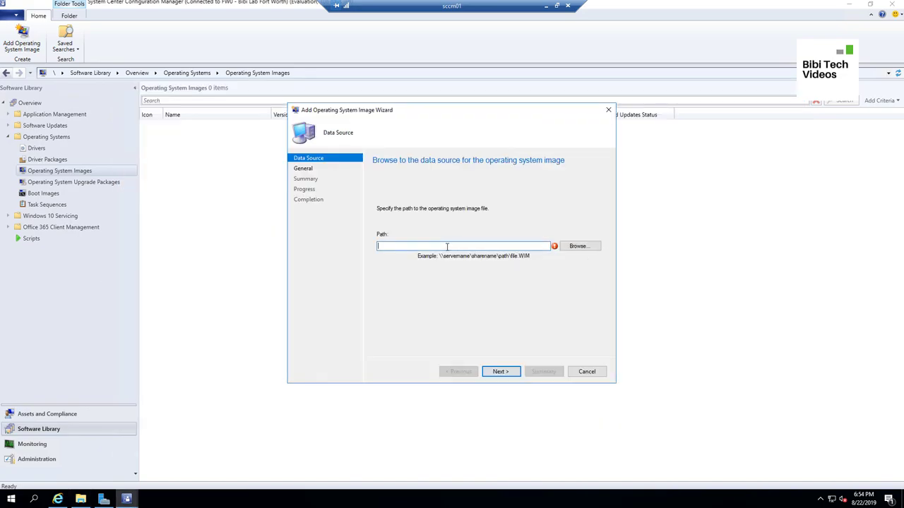
Set the image path to the install.wim file on the \\sccm01\s share
key(ctrl+v)
click(579, 247)
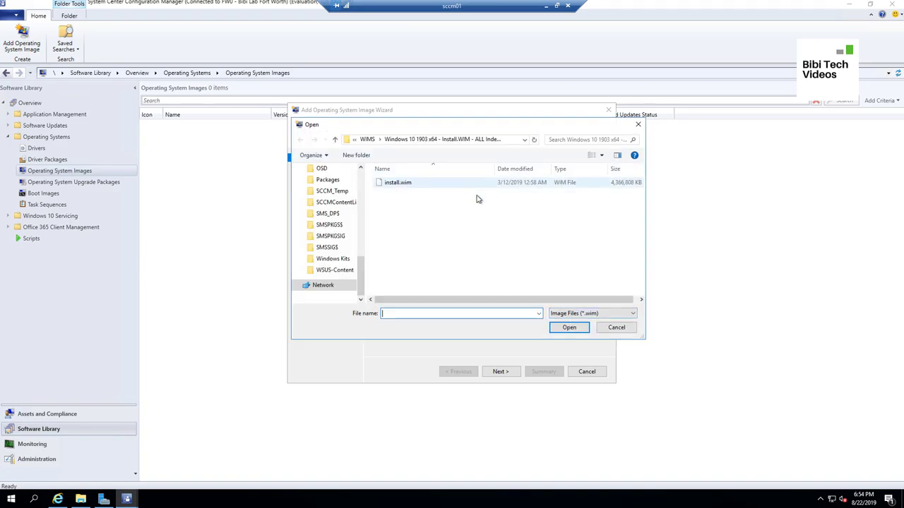
click(404, 185)
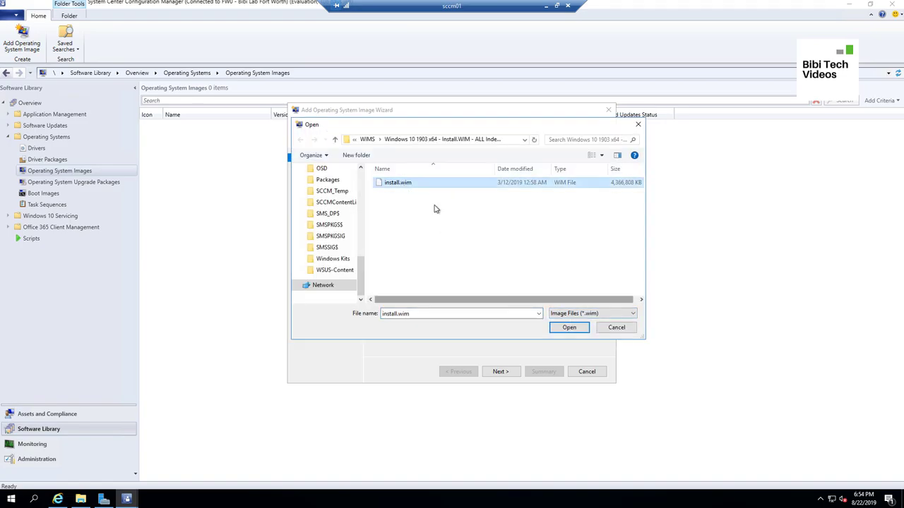
click(565, 328)
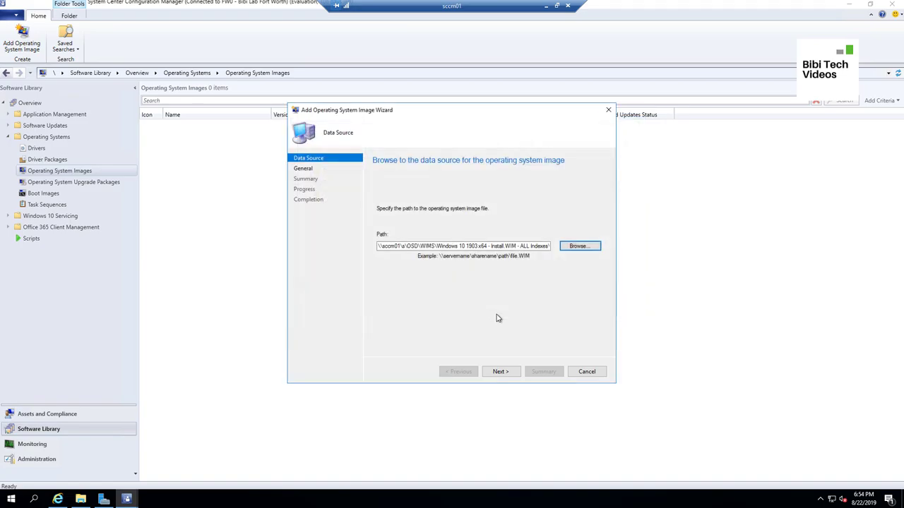
click(512, 372)
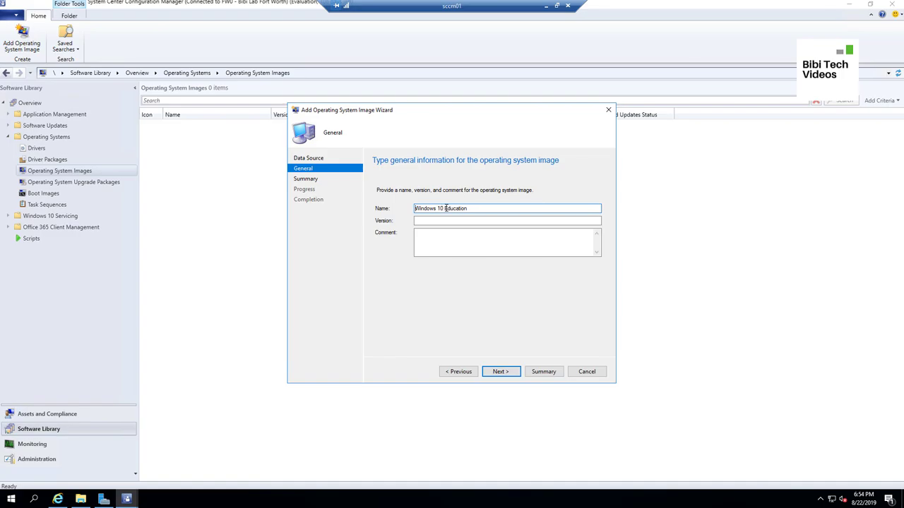
Name the image Windows 10 1903 x64 Enterprise with version 1903 and a comment
drag(444, 208, 463, 206)
text(1903 x64 Enterprise)
click(461, 220)
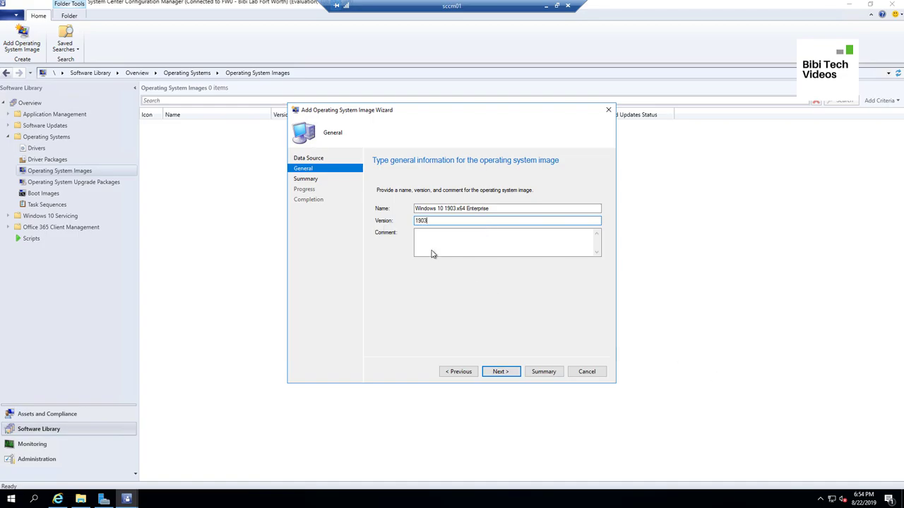
click(475, 242)
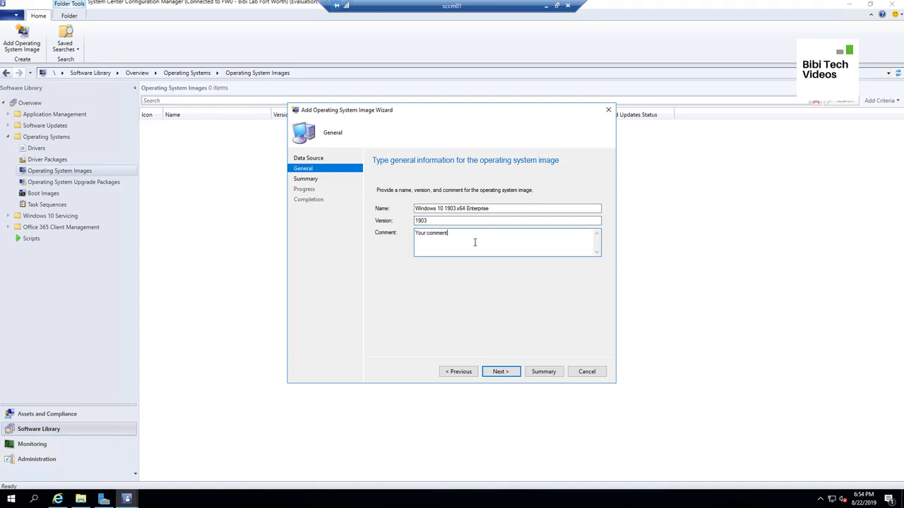
click(517, 371)
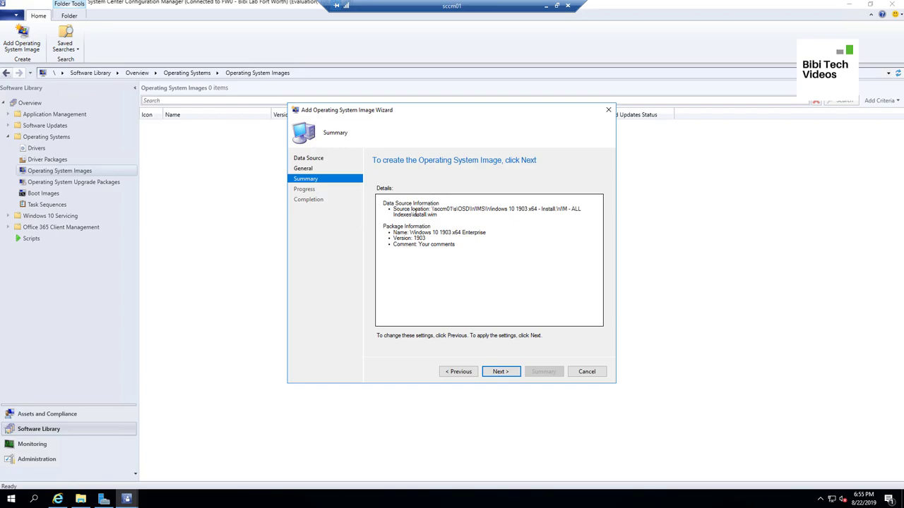
Finish the wizard, then select the new Windows 10 1903 x64 Enterprise image (FW000028) and open its actions
drag(393, 209, 453, 213)
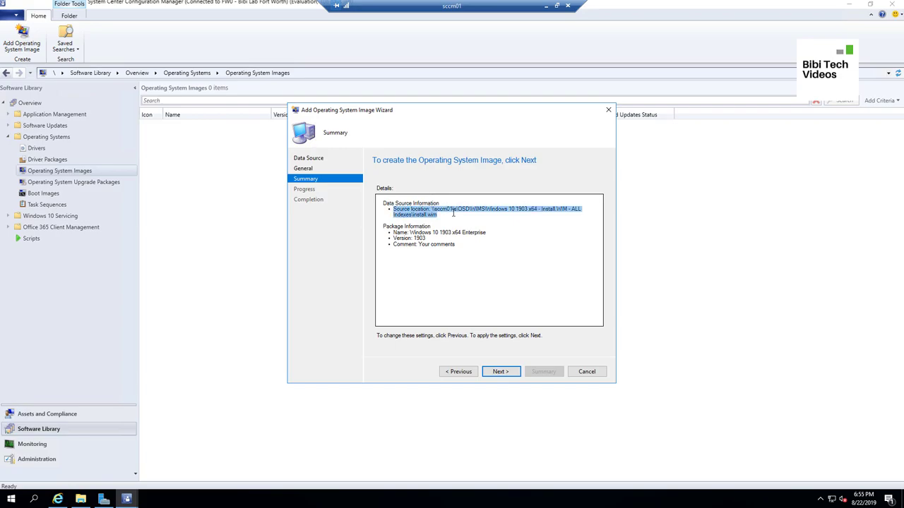
click(499, 371)
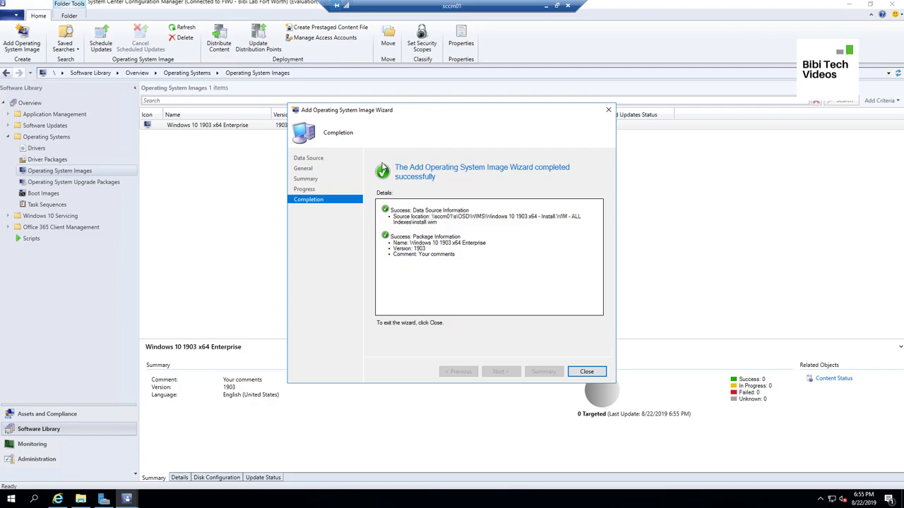
click(586, 372)
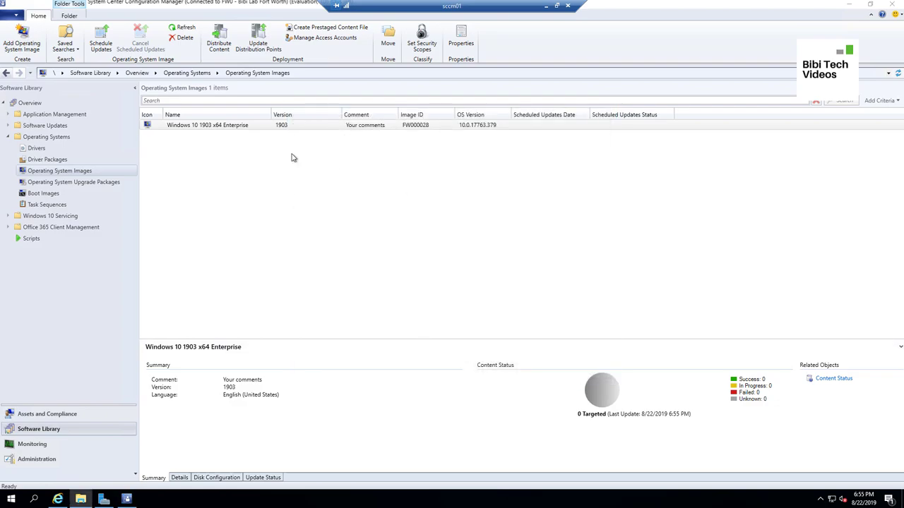
click(236, 134)
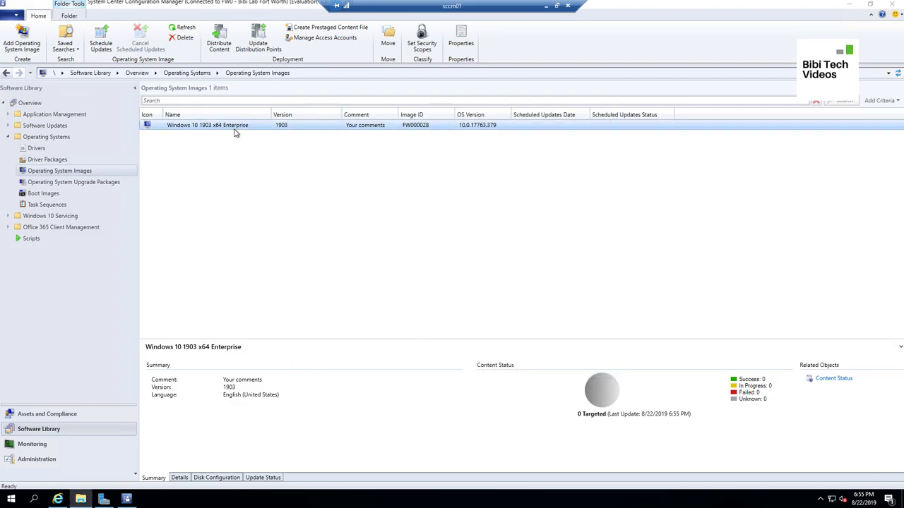
right_click(394, 127)
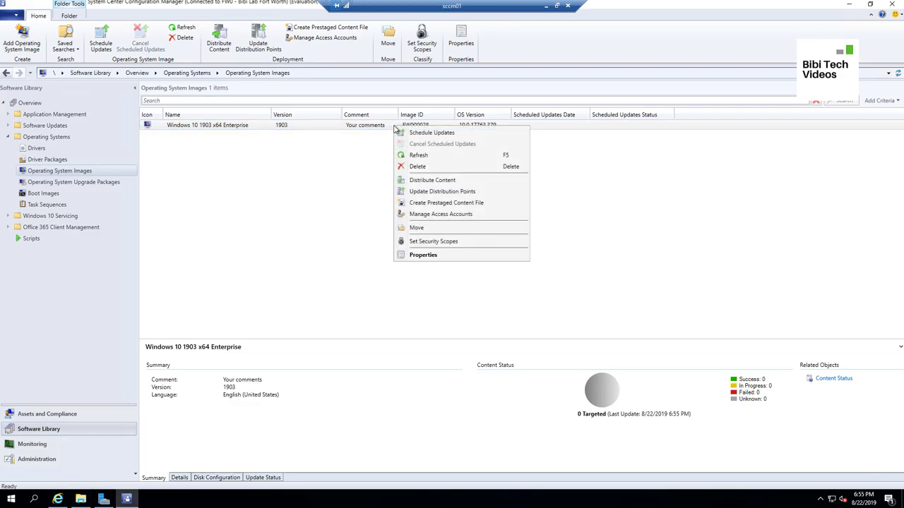
Send the Windows 10 1903 x64 Enterprise image to distribution point SCCM01.BIBI.LOCAL, then refresh to check its status
click(432, 181)
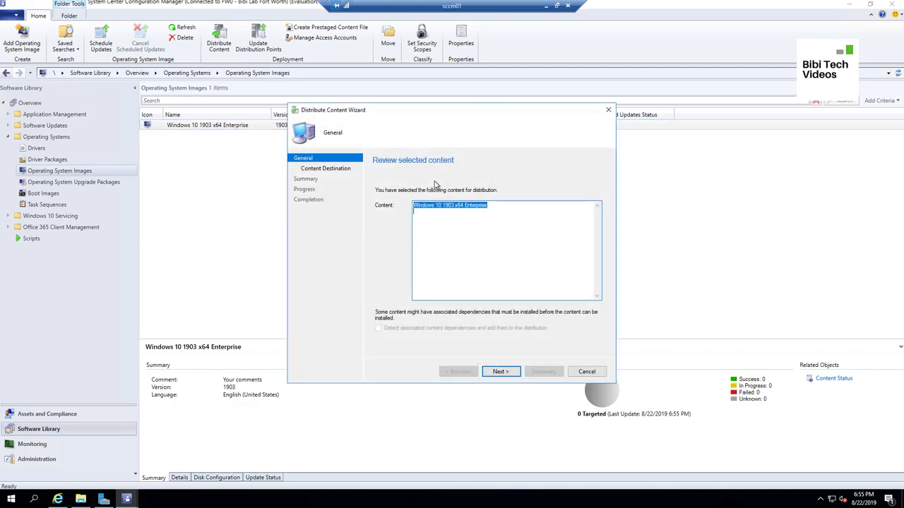
click(506, 373)
click(584, 231)
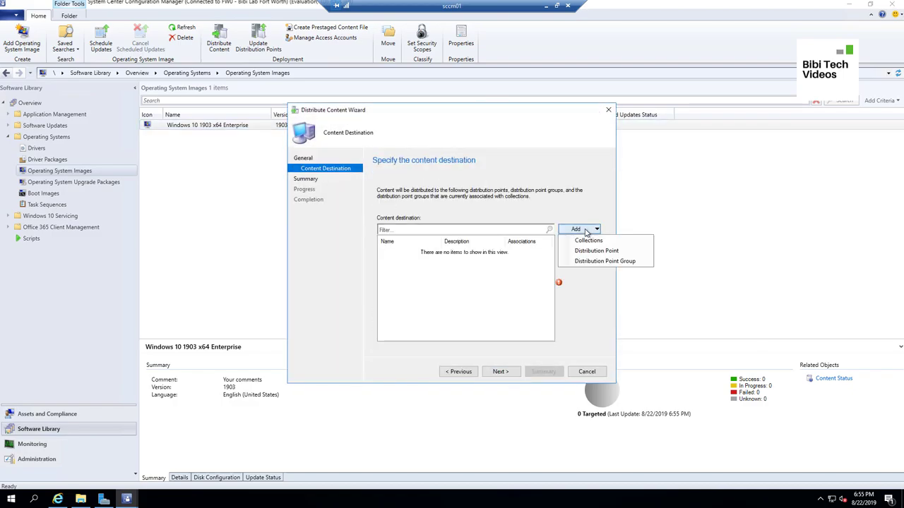
click(598, 255)
click(327, 210)
click(521, 376)
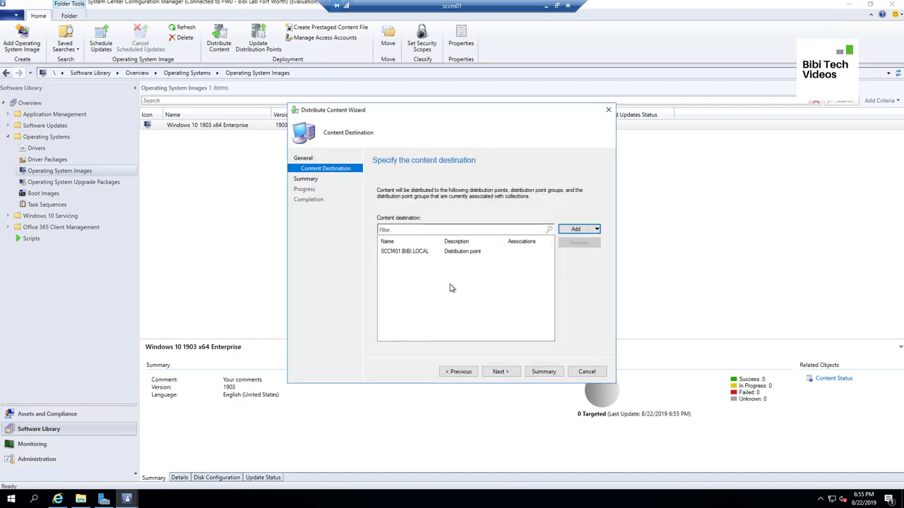
click(506, 373)
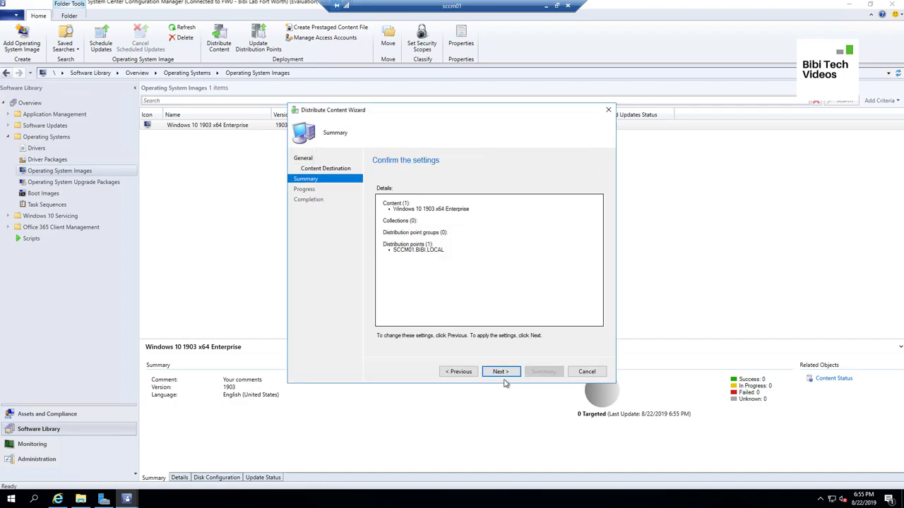
click(505, 375)
click(586, 371)
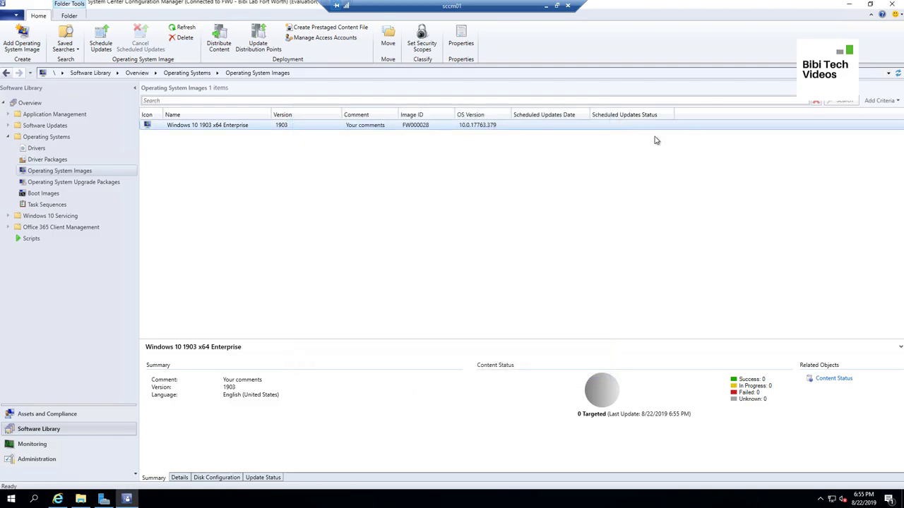
click(898, 72)
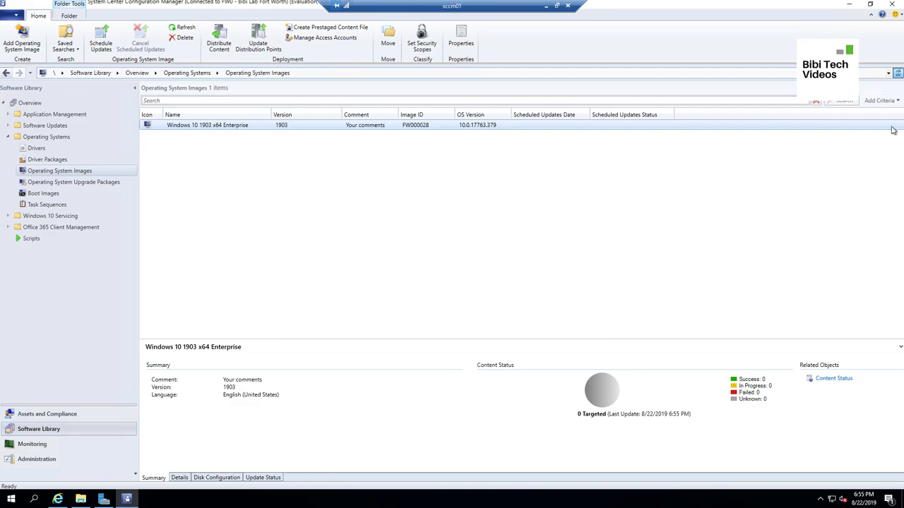
click(411, 126)
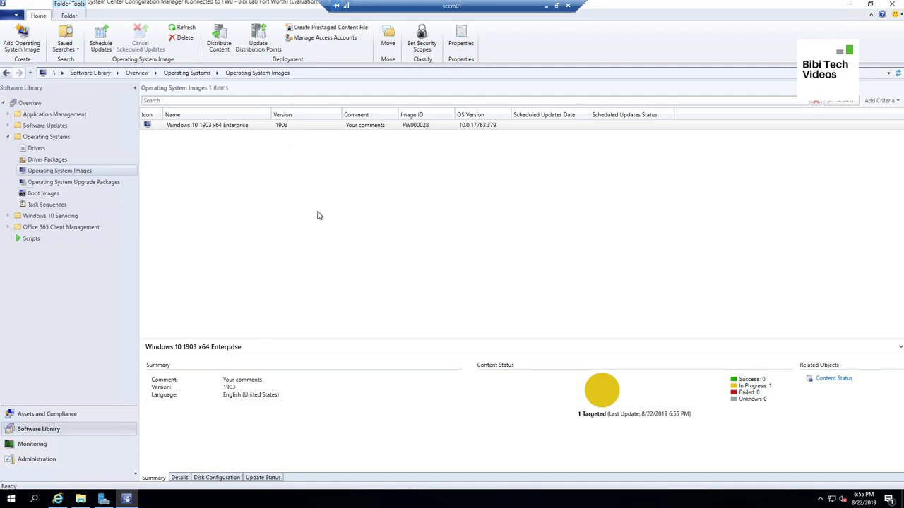
From the Boot Images list, send Boot image (x64) to distribution point SCCM01.BIBI.LOCAL
click(53, 195)
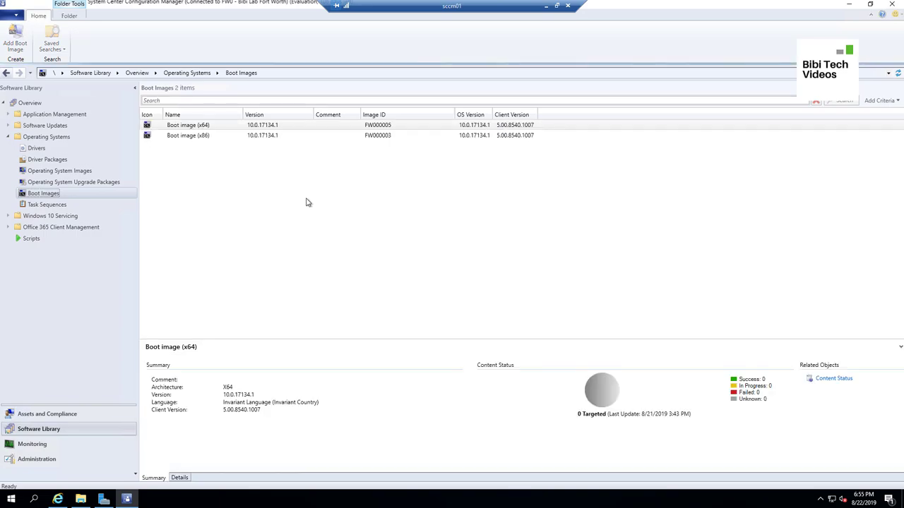
right_click(218, 125)
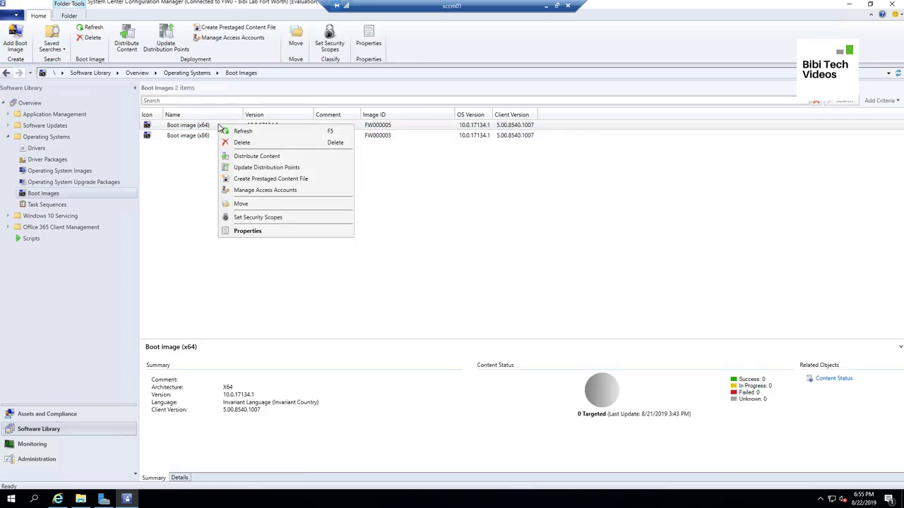
click(253, 156)
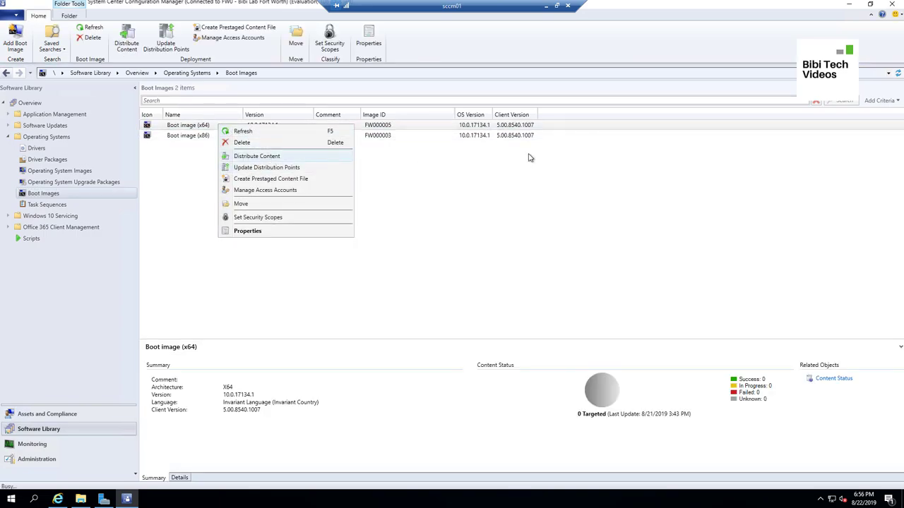
click(510, 371)
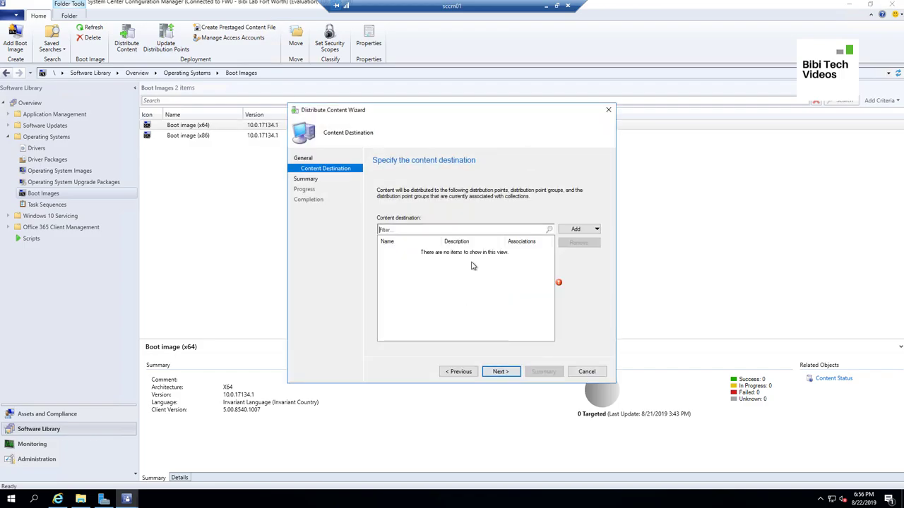
click(578, 230)
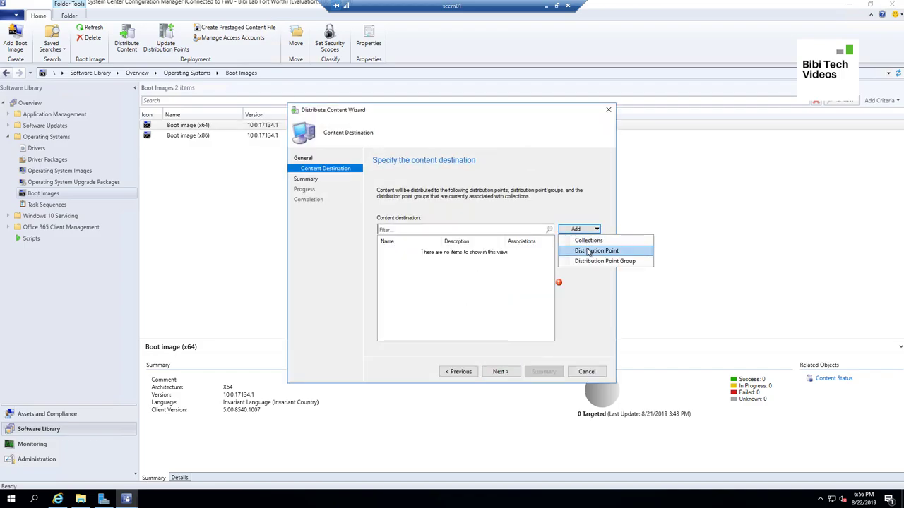
click(582, 248)
click(327, 209)
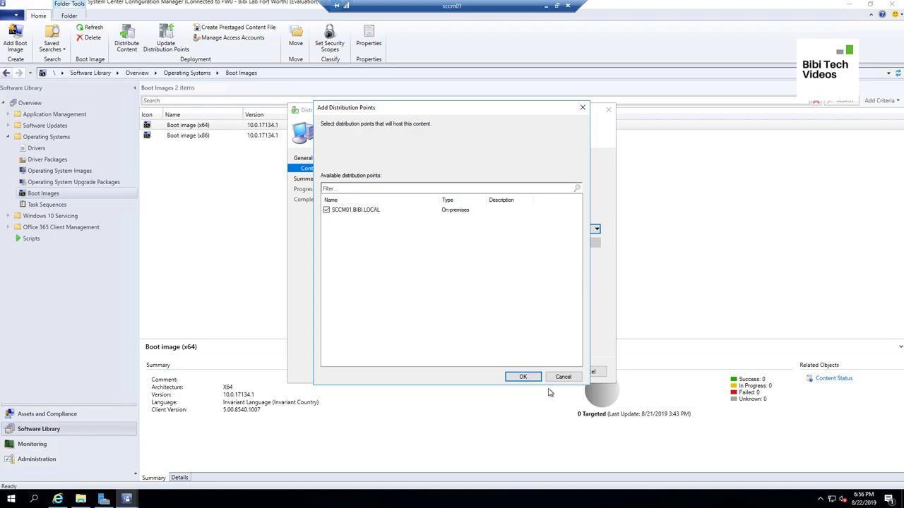
click(520, 377)
click(500, 372)
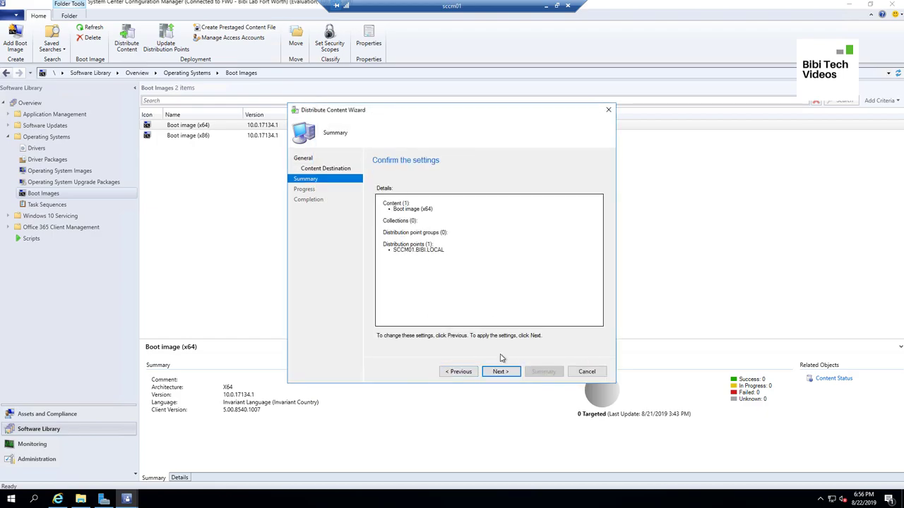
click(501, 373)
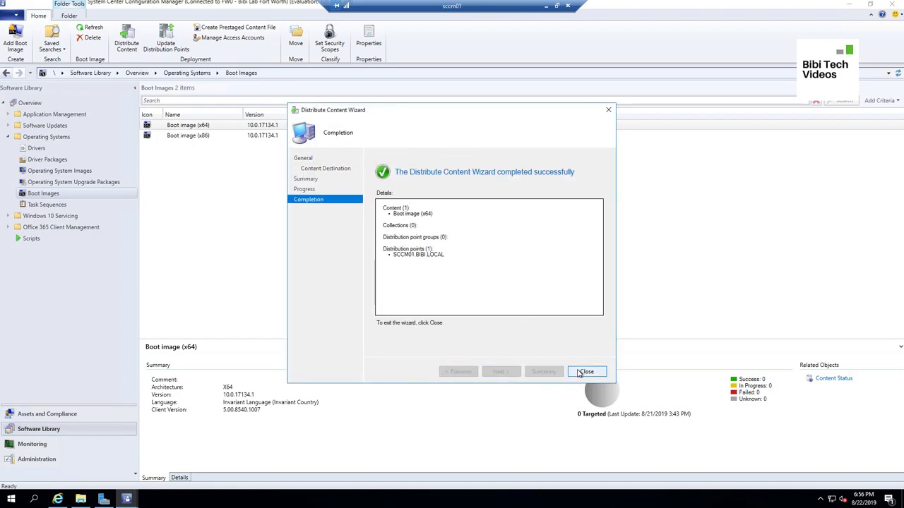
click(586, 372)
click(212, 135)
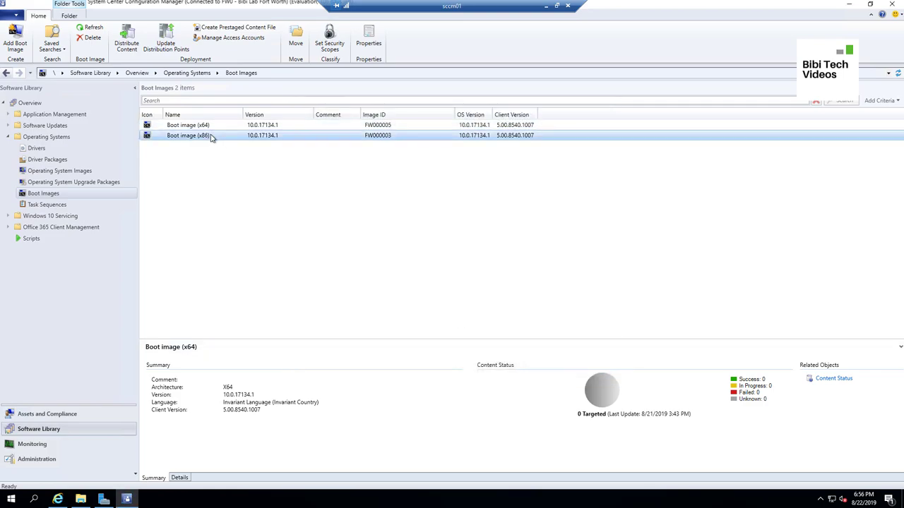
Send Boot image (x86) to distribution point SCCM01.BIBI.LOCAL with the Distribute Content wizard
right_click(212, 136)
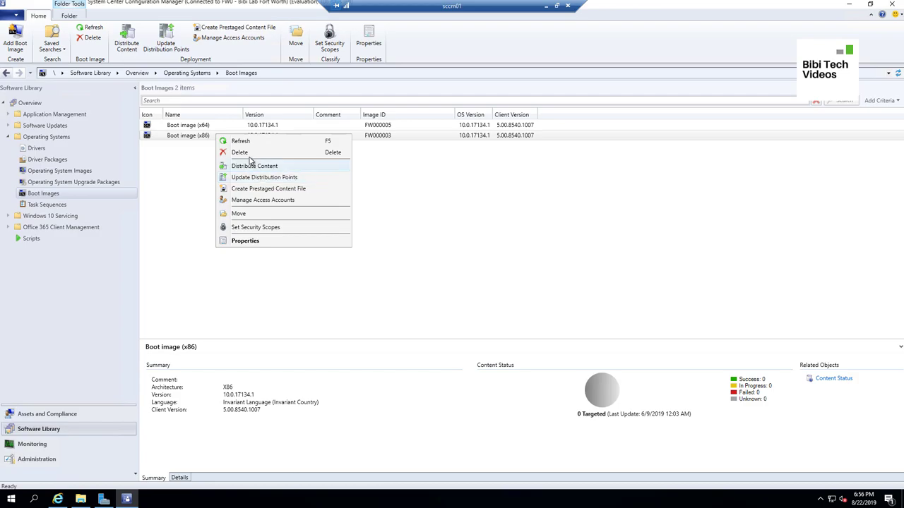
click(253, 167)
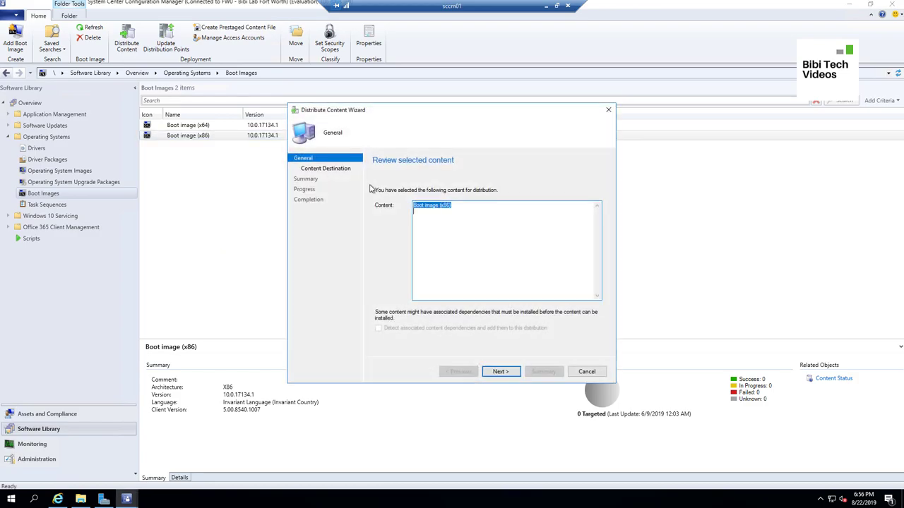
click(500, 372)
click(576, 230)
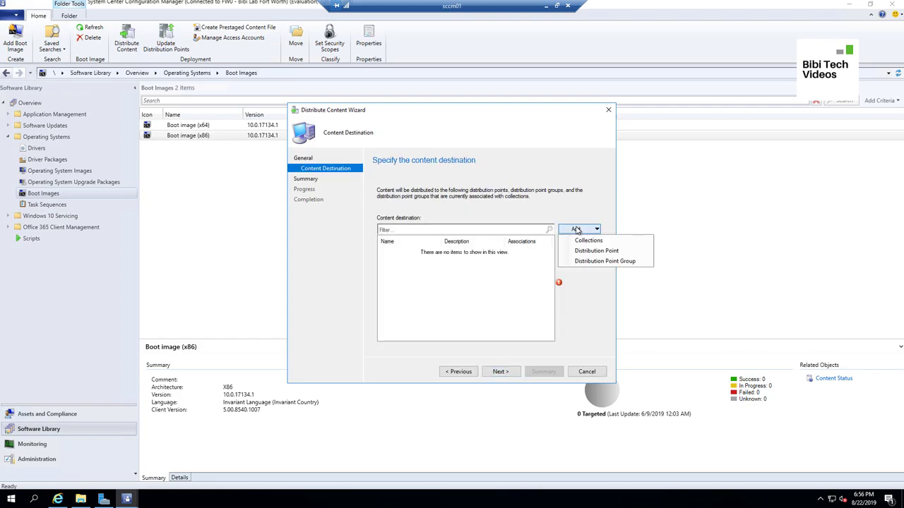
click(586, 248)
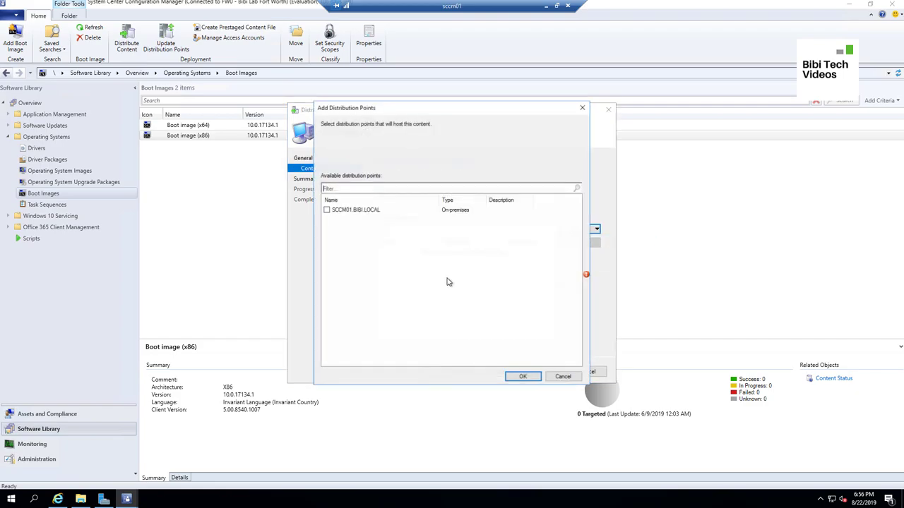
click(328, 210)
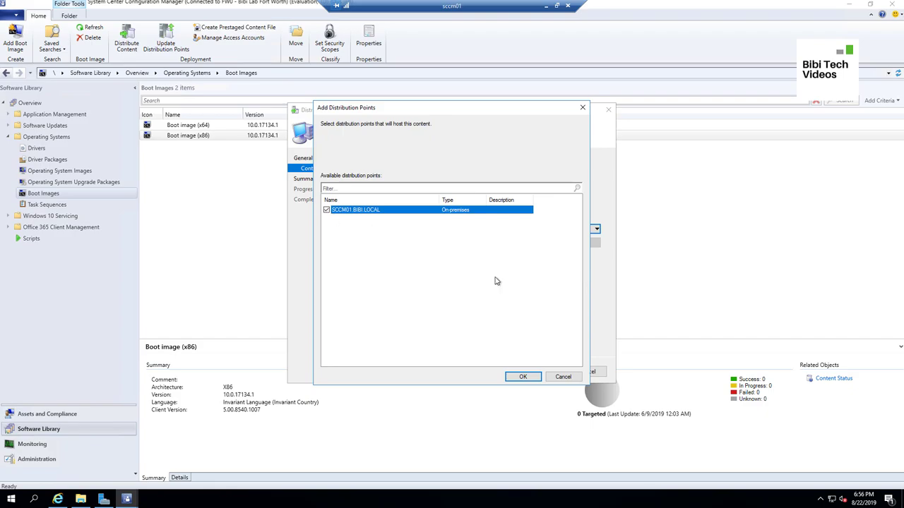
click(524, 376)
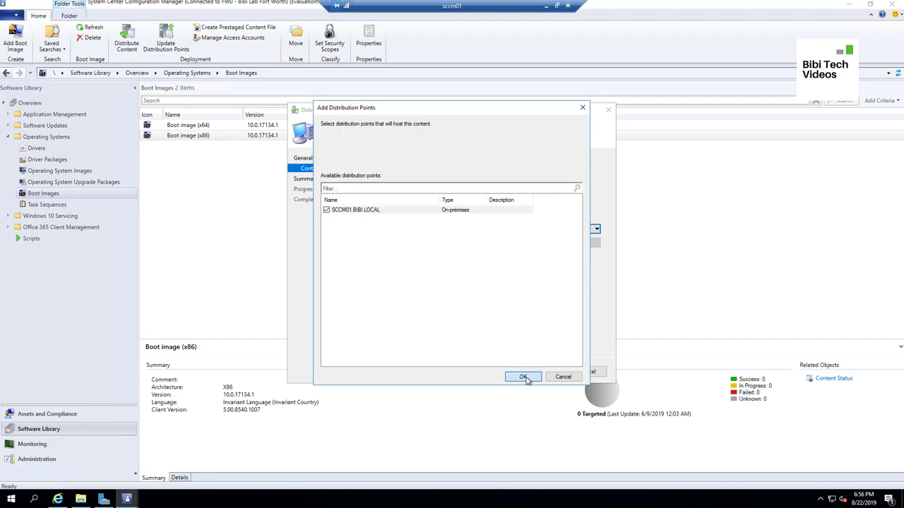
click(501, 372)
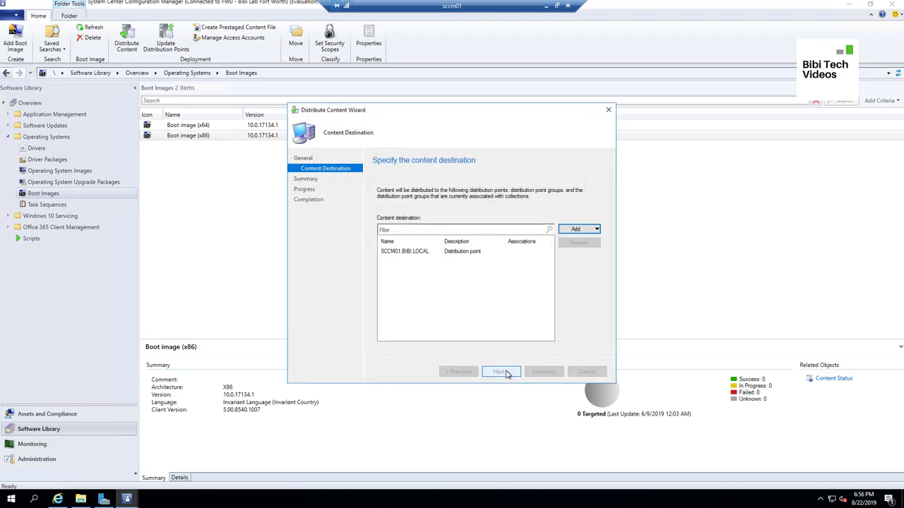
click(501, 372)
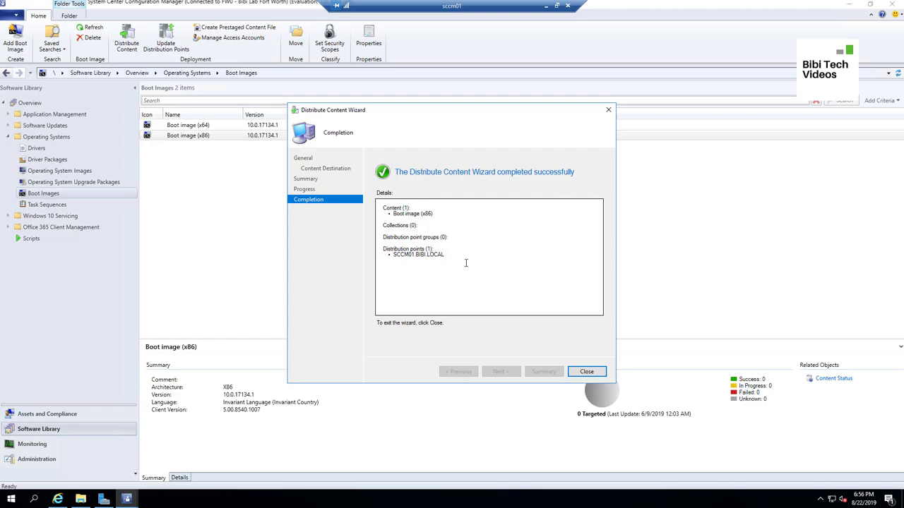
click(597, 367)
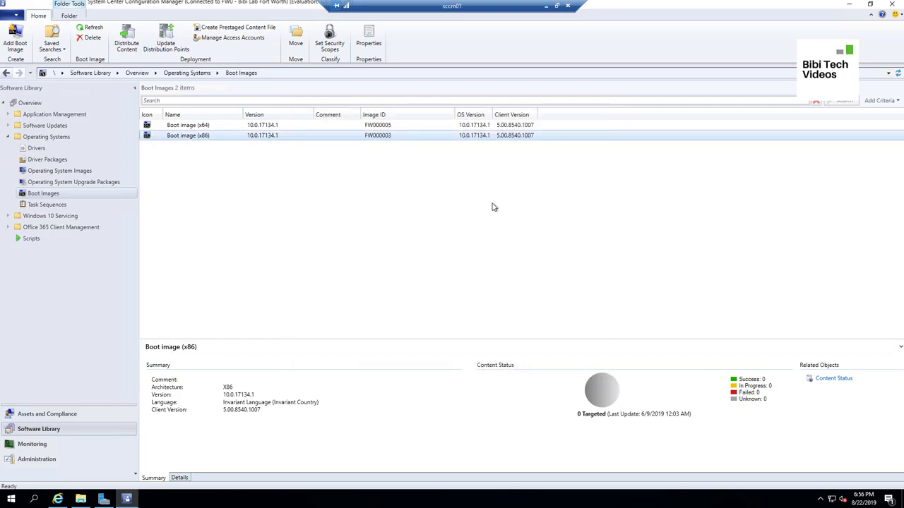
Check the content status of the x64 and x86 boot images
click(346, 134)
click(346, 126)
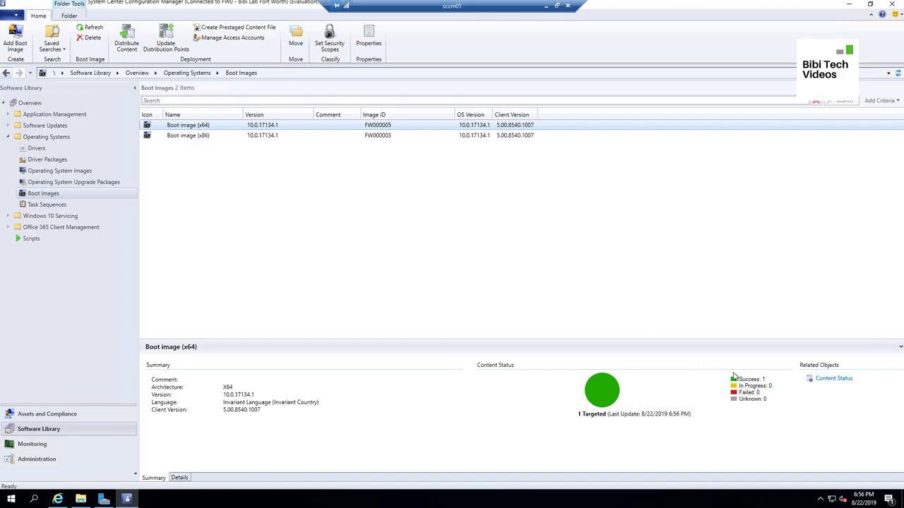
click(288, 136)
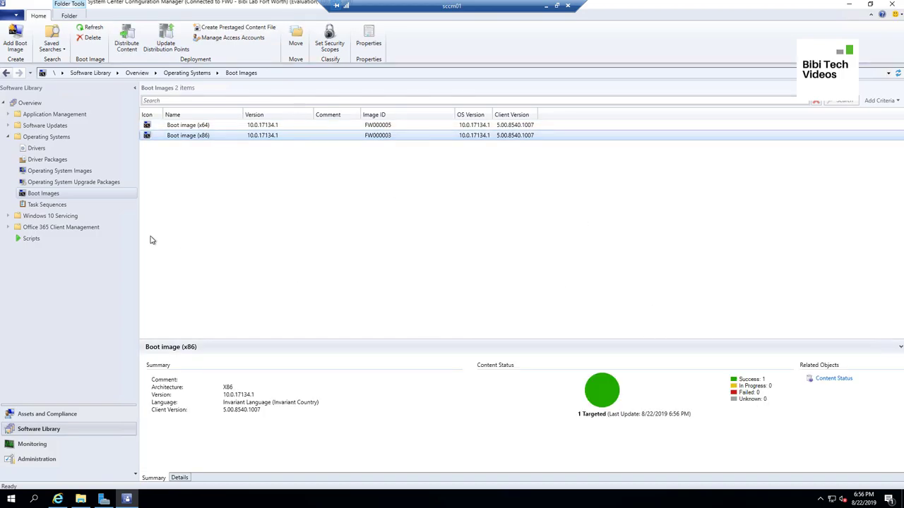
Refresh Operating System Images to confirm the Windows 10 1903 image, then view Task Sequences
click(70, 171)
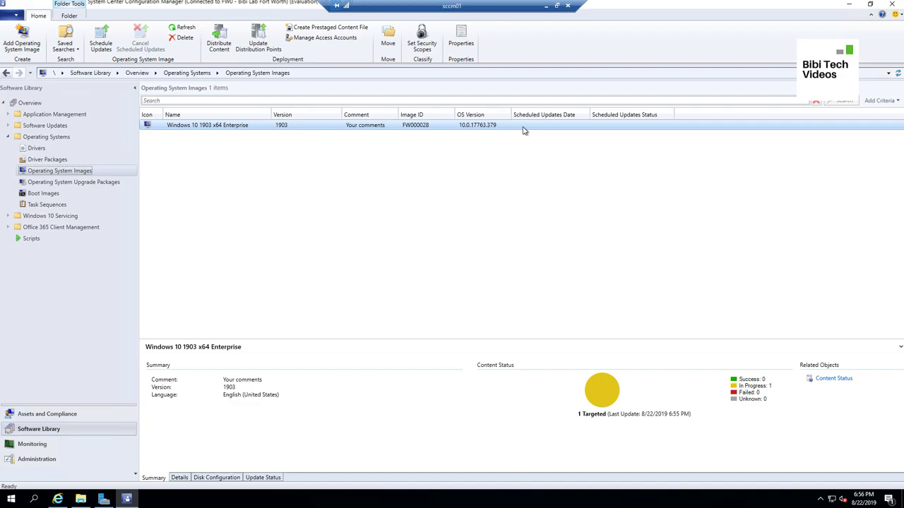
click(897, 73)
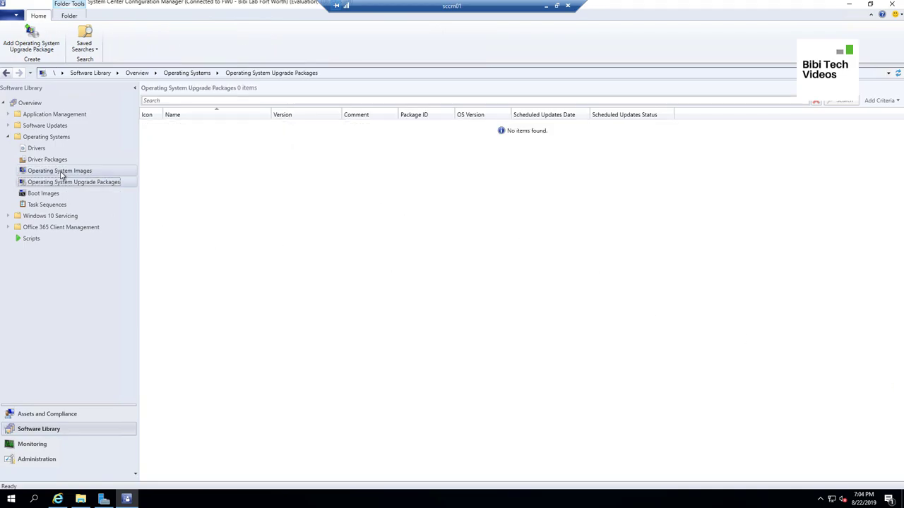
click(61, 172)
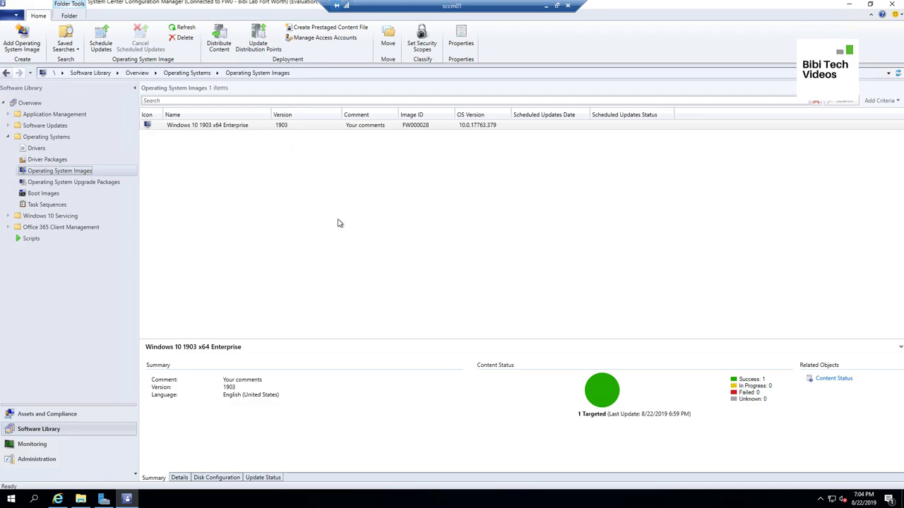
click(44, 206)
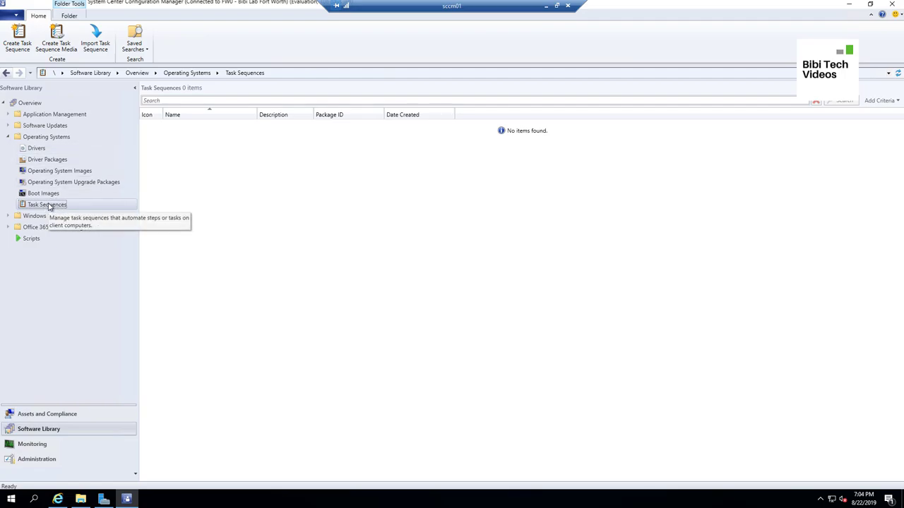
Create an install-existing-image task sequence named 'Windows 10 1903 x64'
right_click(49, 206)
click(91, 211)
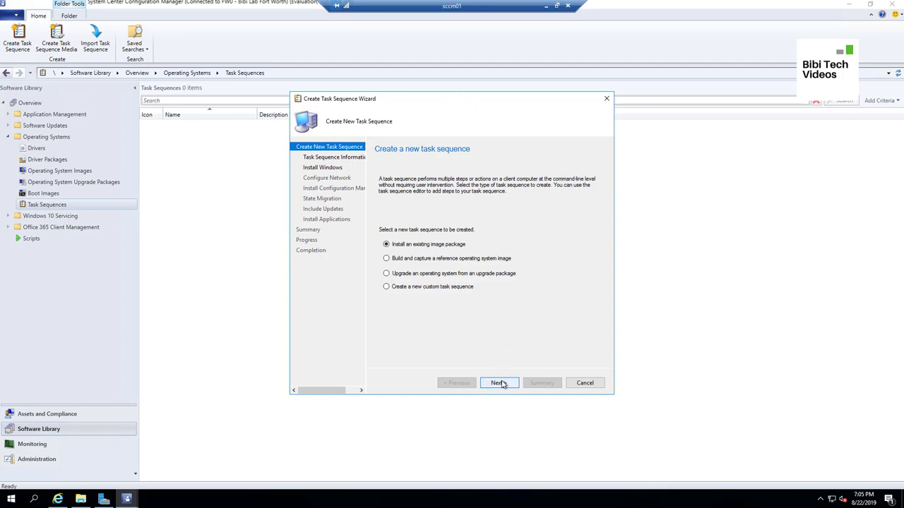
click(500, 382)
right_click(494, 198)
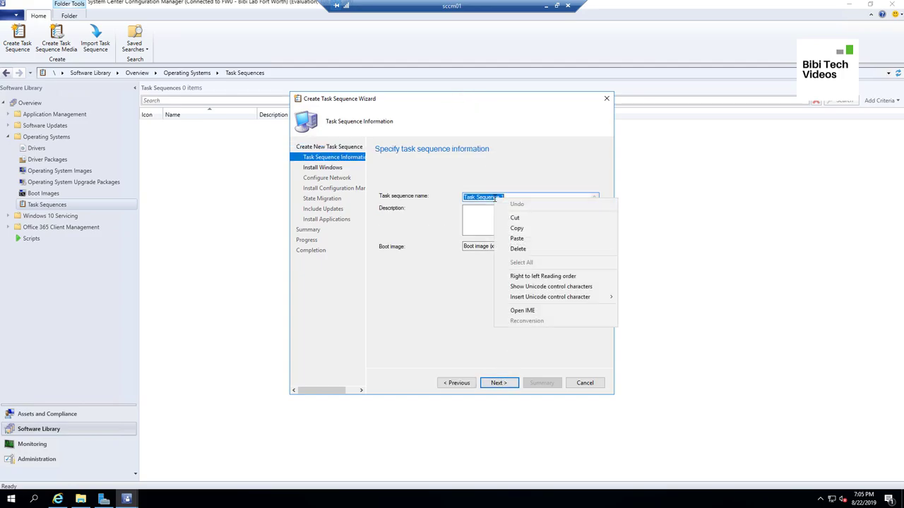
click(515, 238)
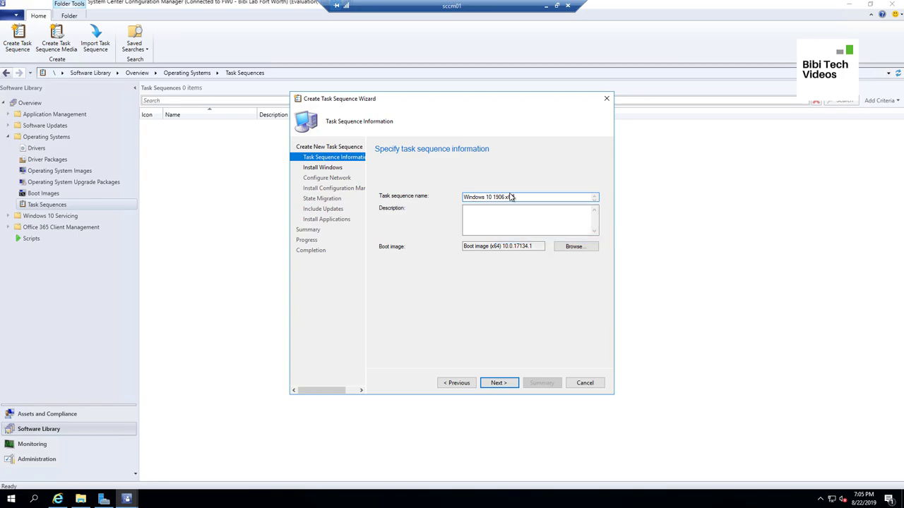
click(505, 197)
click(490, 220)
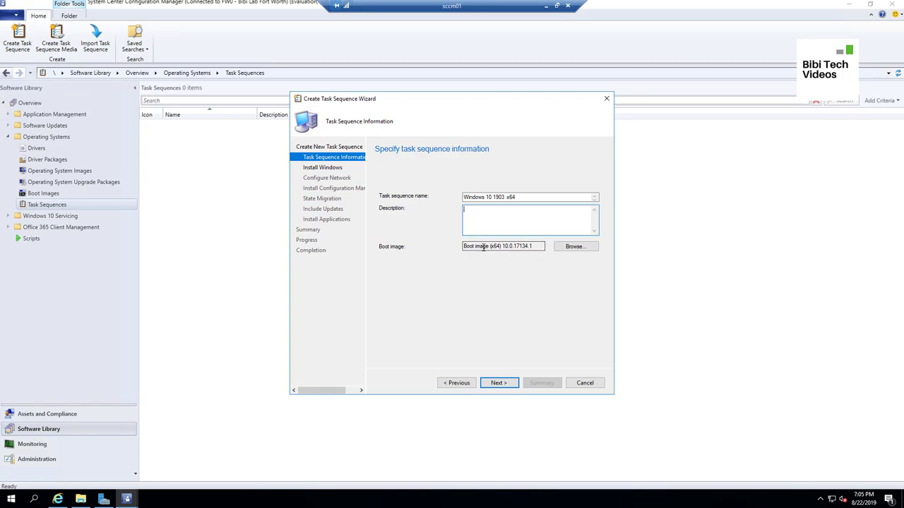
Choose Boot image (x64) as the task sequence's boot image
click(571, 249)
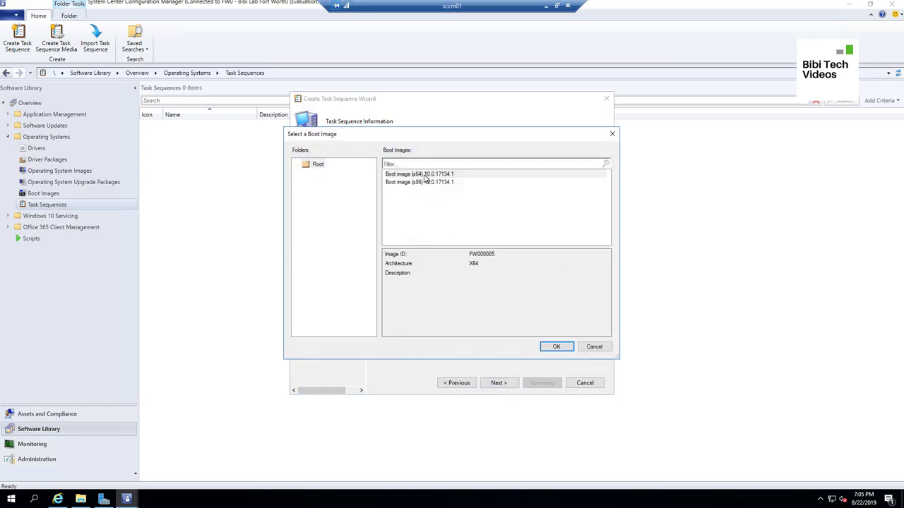
click(424, 175)
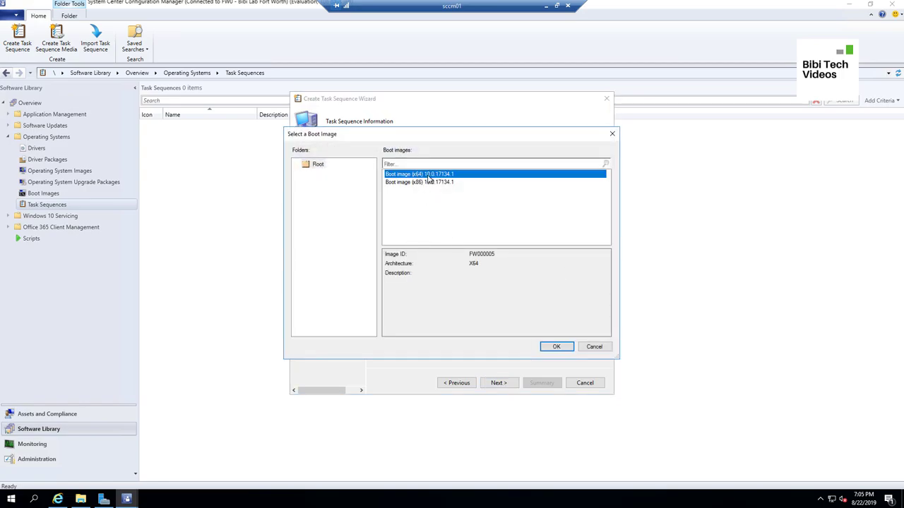
click(541, 347)
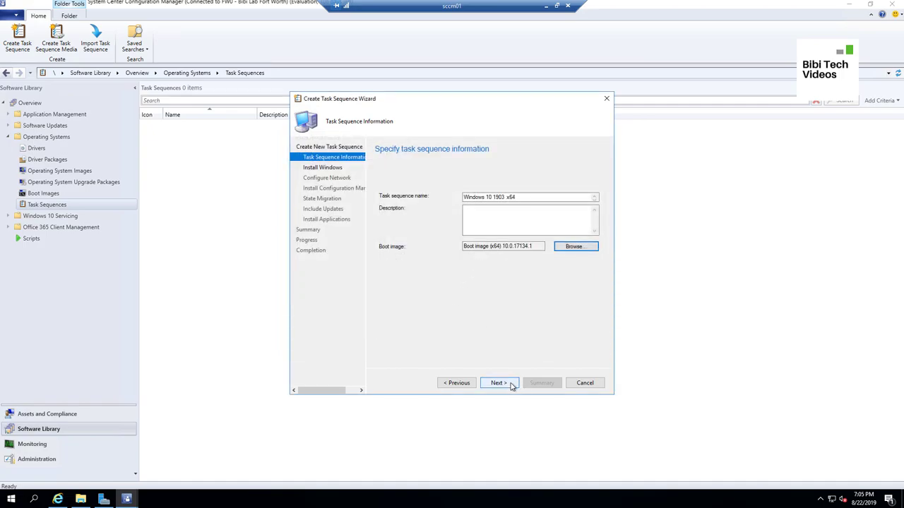
click(511, 385)
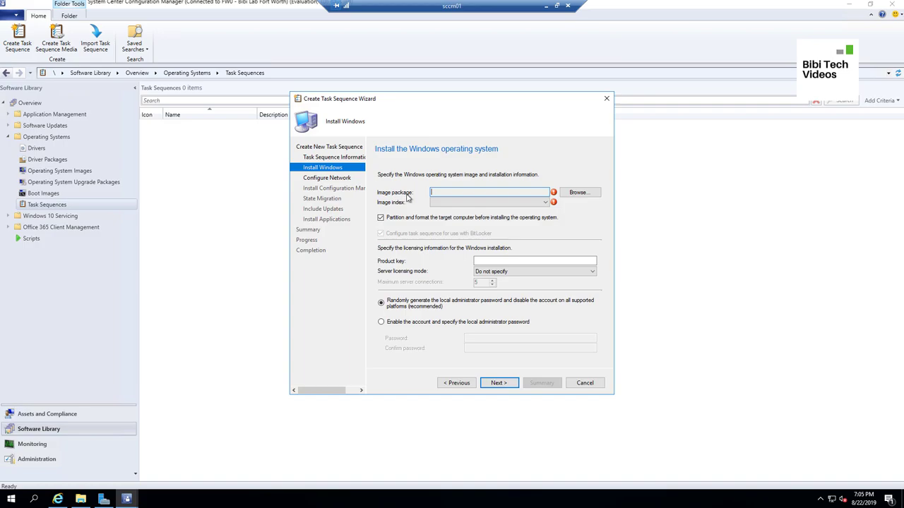
Use the Windows 10 1903 x64 Enterprise image package with the Windows 10 Enterprise edition
click(576, 192)
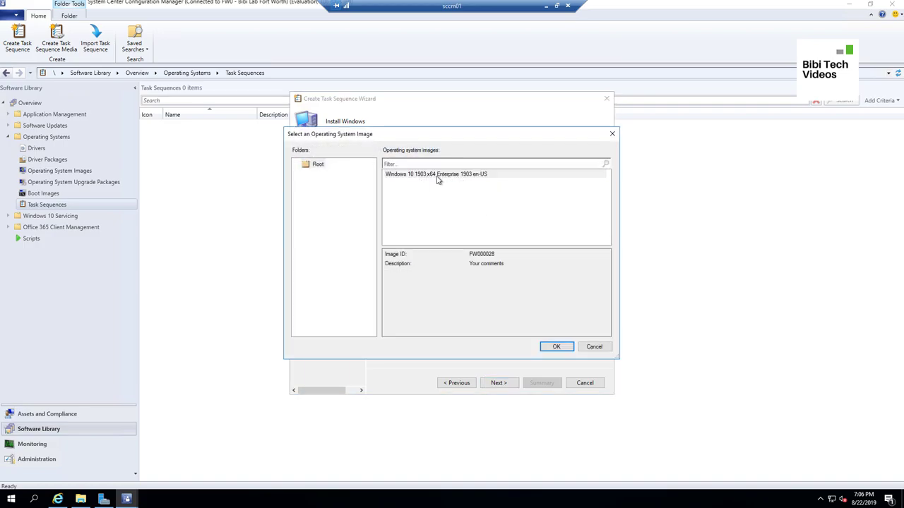
click(431, 177)
click(555, 346)
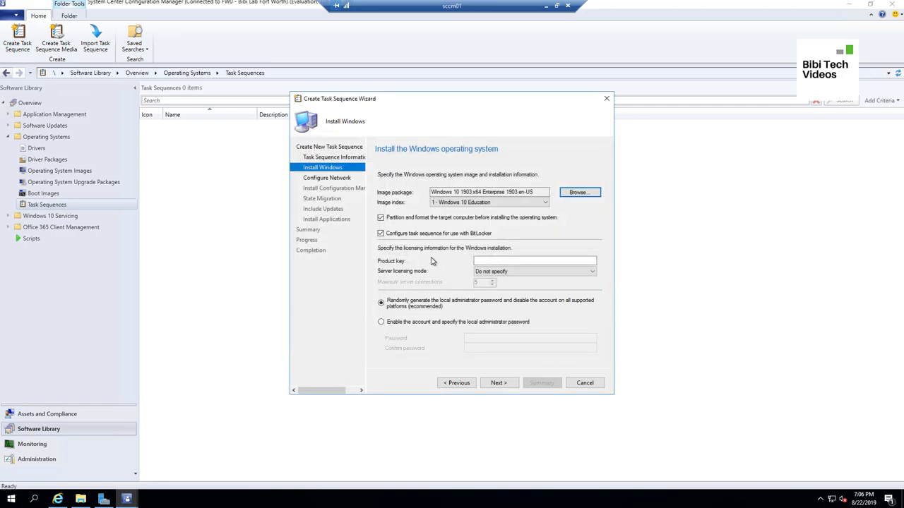
click(545, 205)
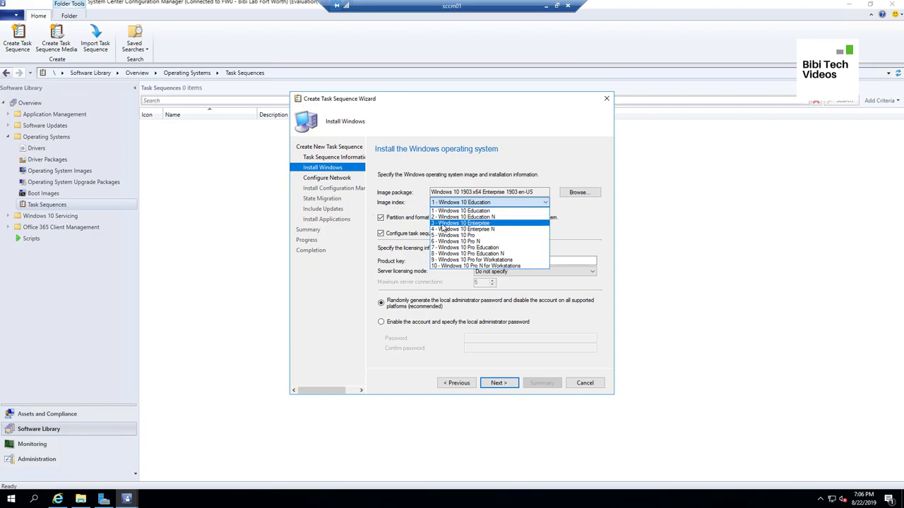
click(443, 223)
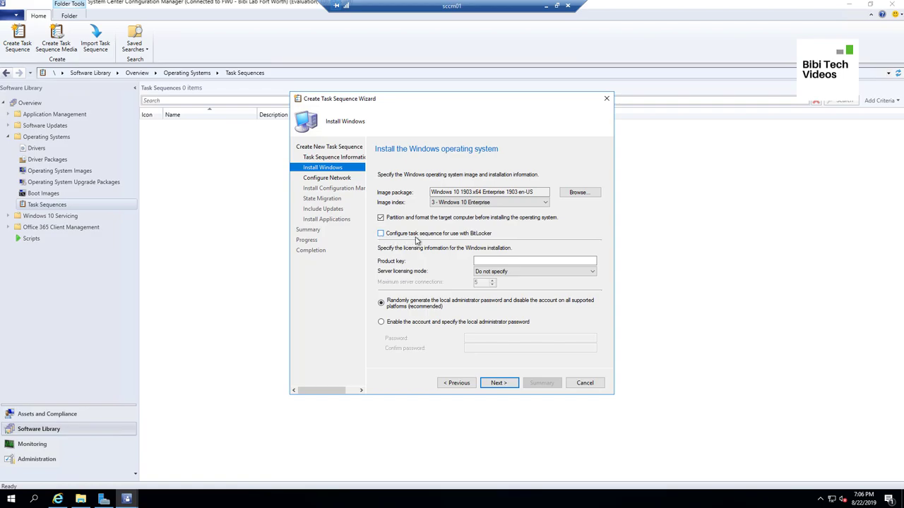
Enable the local administrator account and enter its password in both password fields
click(495, 263)
click(408, 327)
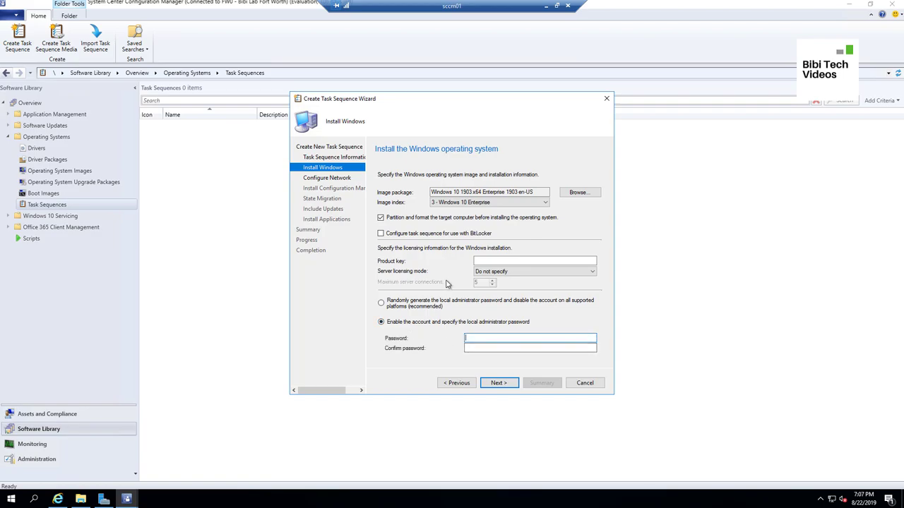
text(P)
click(492, 348)
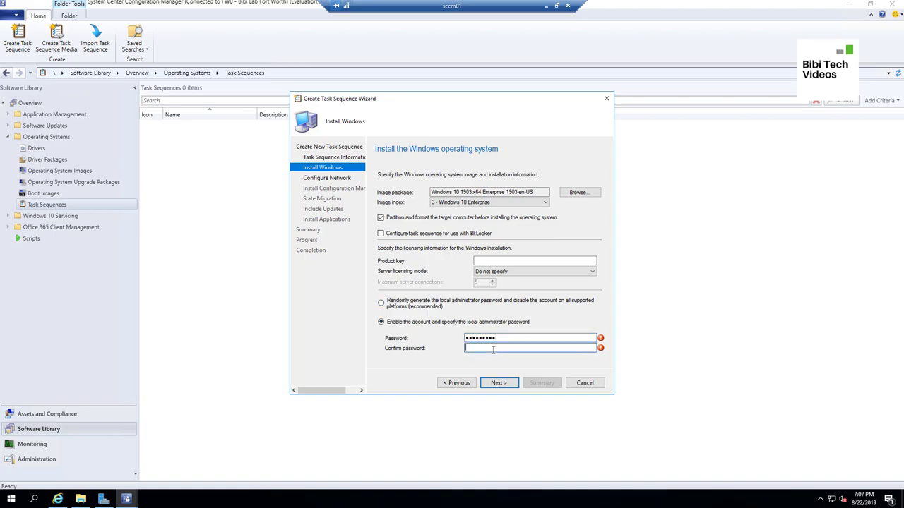
text(Password1)
click(510, 385)
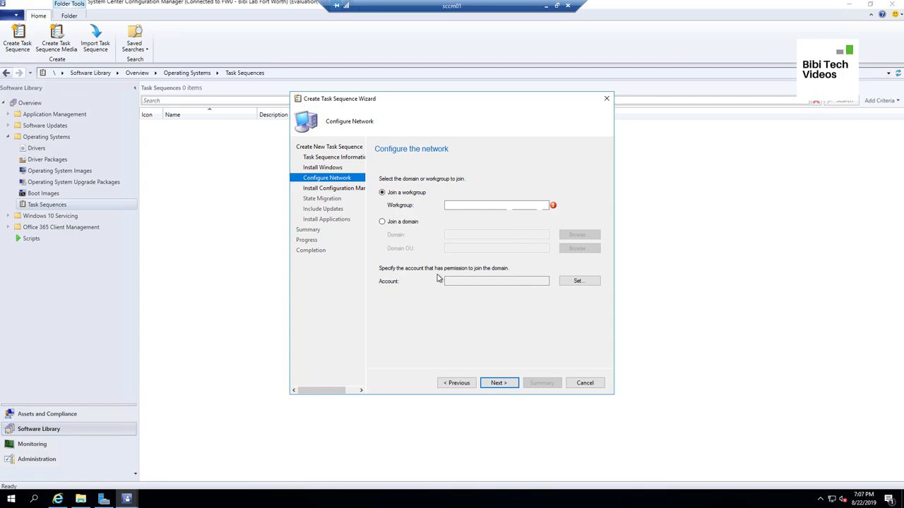
Join the domain bibi.local, placing computers in the Computers OU
click(406, 225)
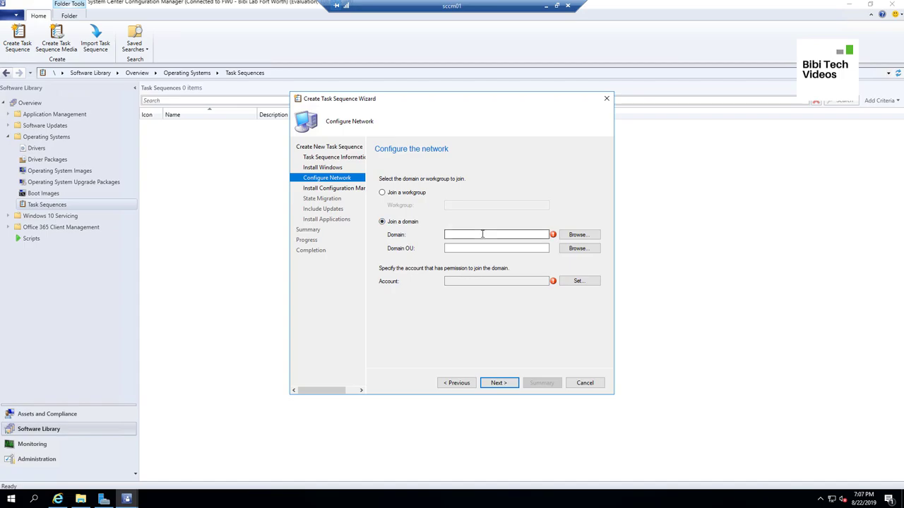
click(593, 237)
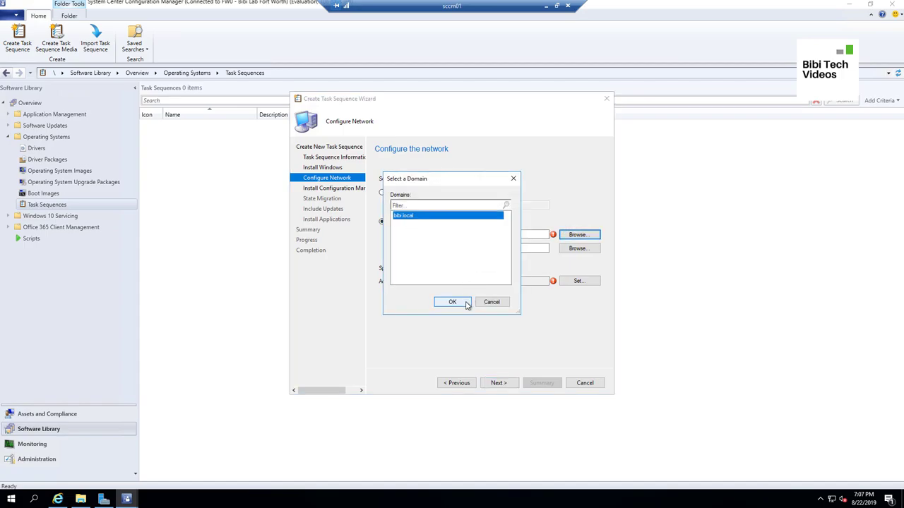
click(452, 302)
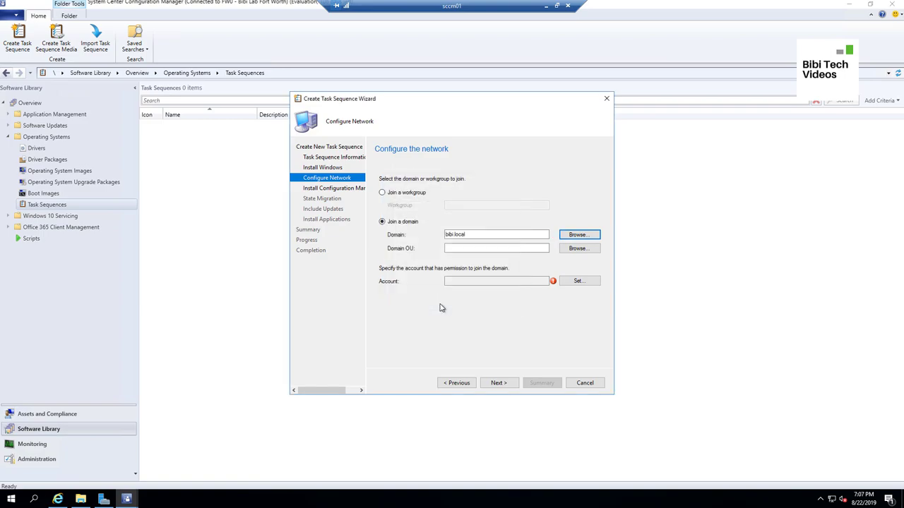
click(579, 249)
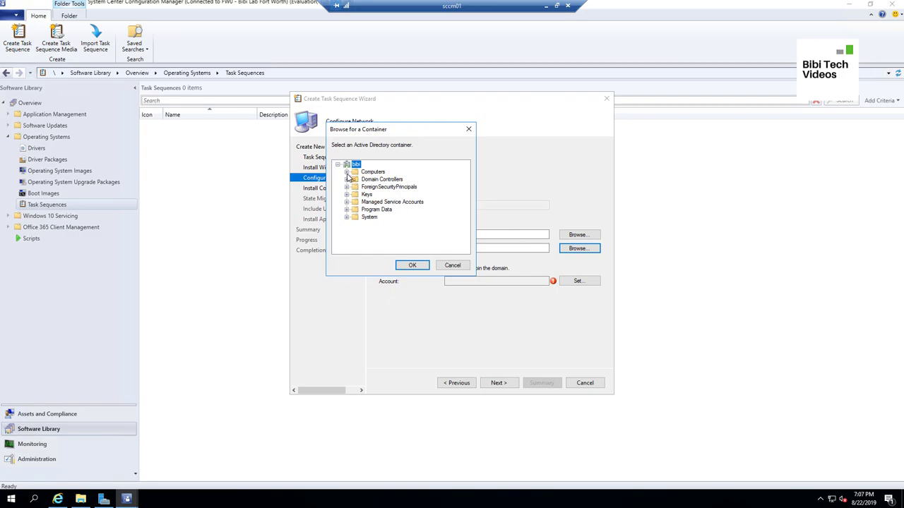
click(375, 172)
click(415, 266)
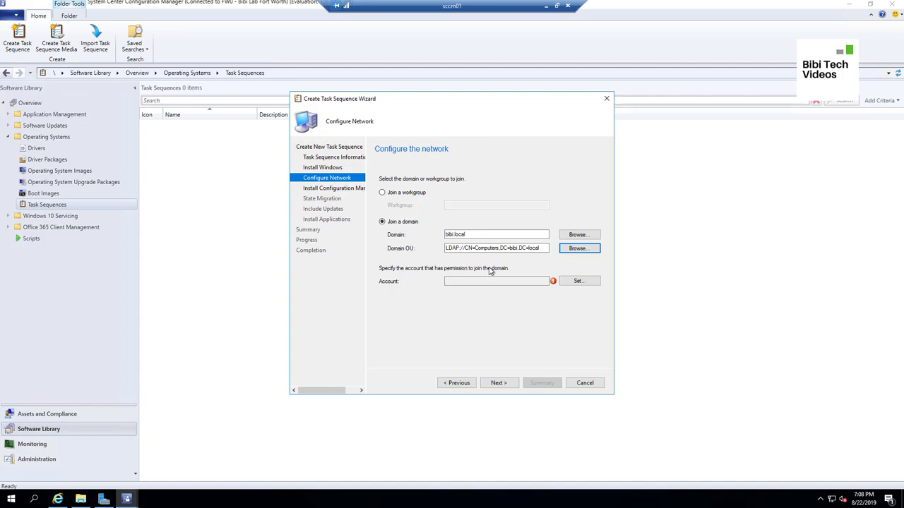
Set the domain join account to the domain admin user with its password, verifying the connection
click(582, 282)
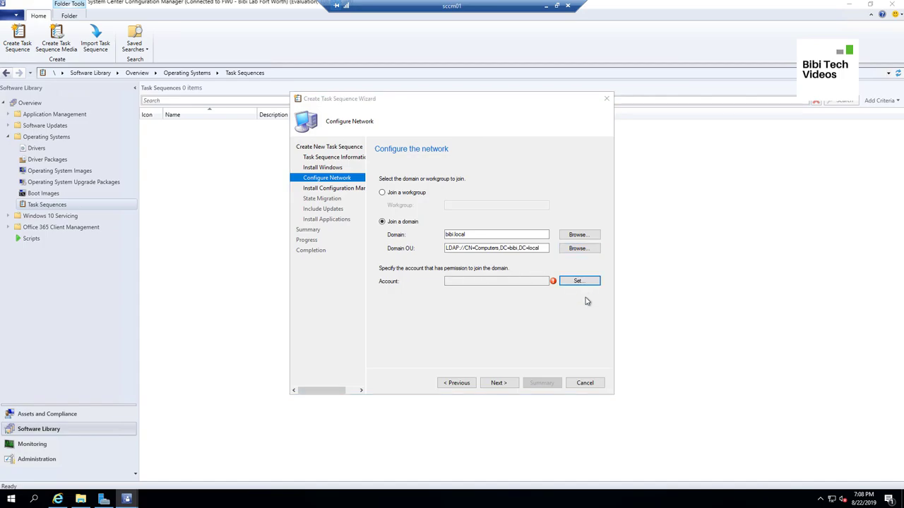
click(544, 189)
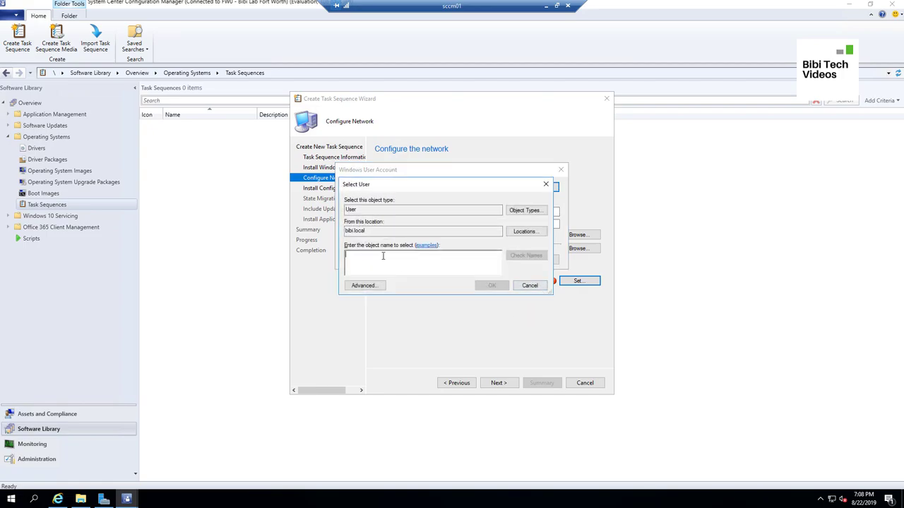
text(sc_admin)
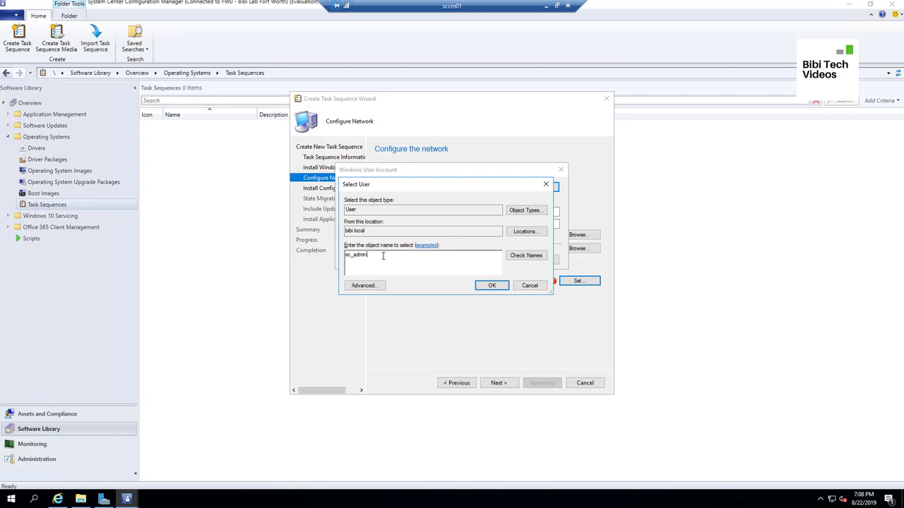
click(526, 255)
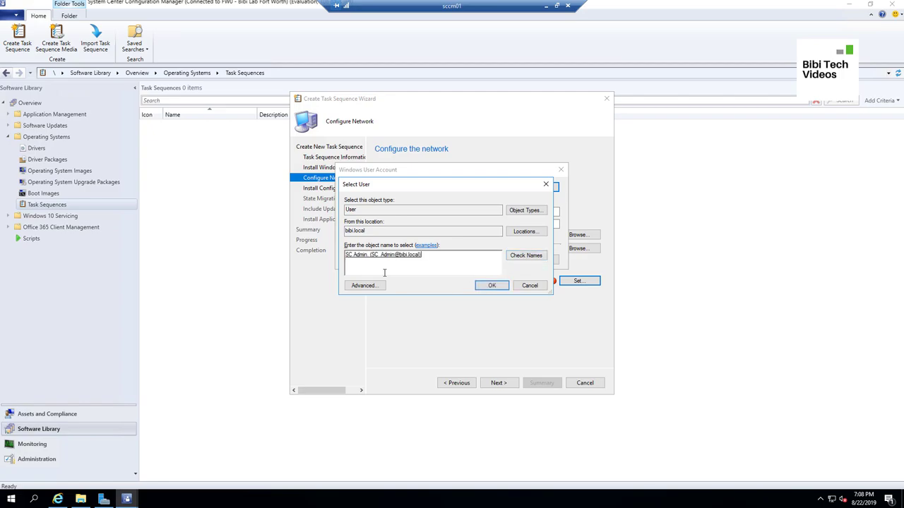
click(484, 285)
click(410, 211)
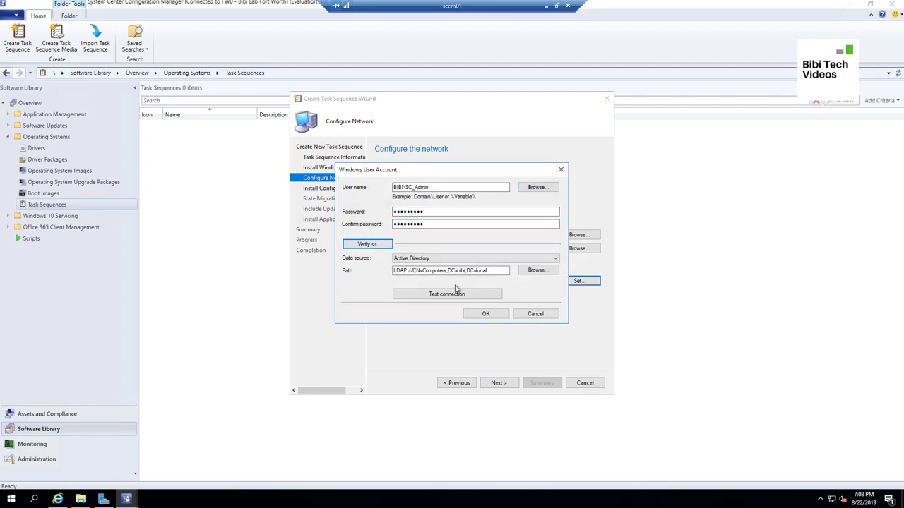
click(466, 295)
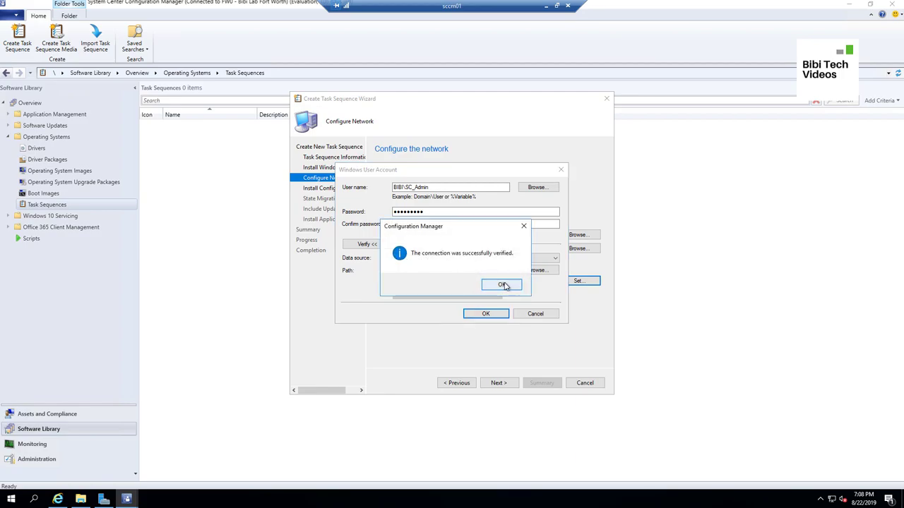
click(501, 285)
click(486, 315)
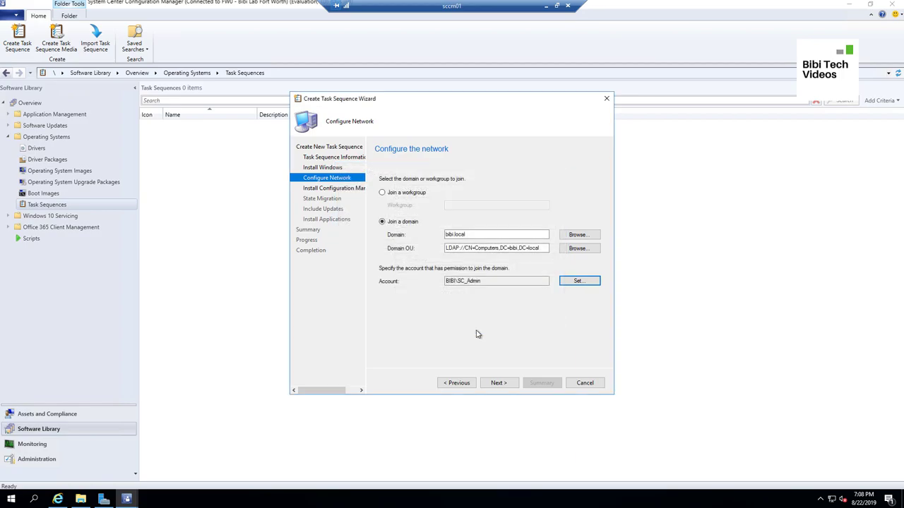
Have the task sequence install the Configuration Manager Client Package
click(501, 385)
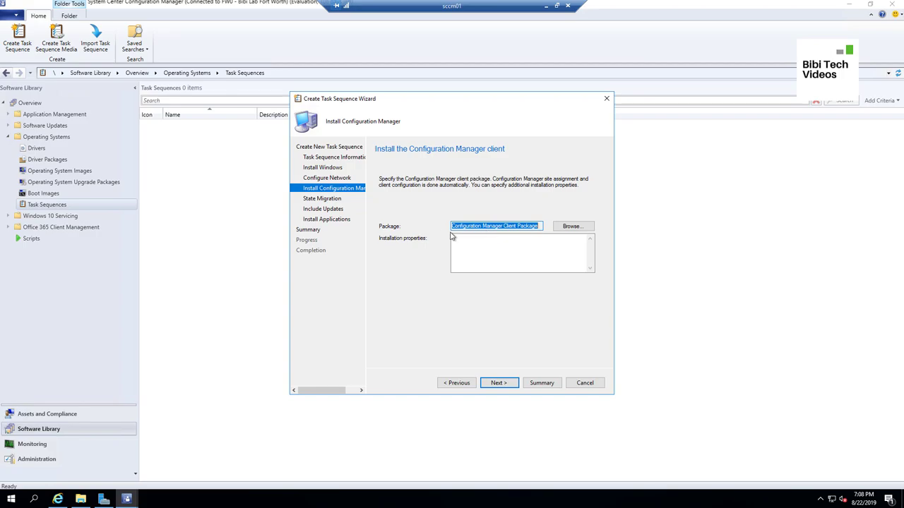
click(572, 226)
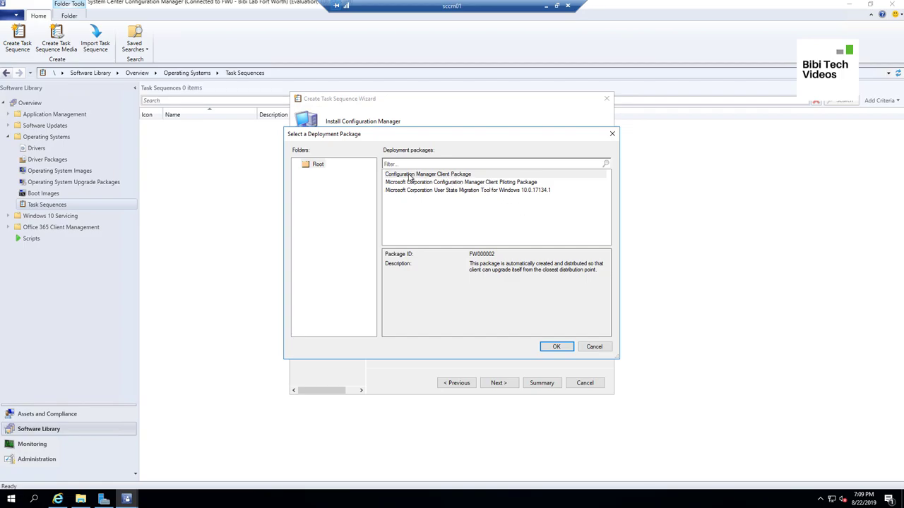
click(557, 346)
click(507, 384)
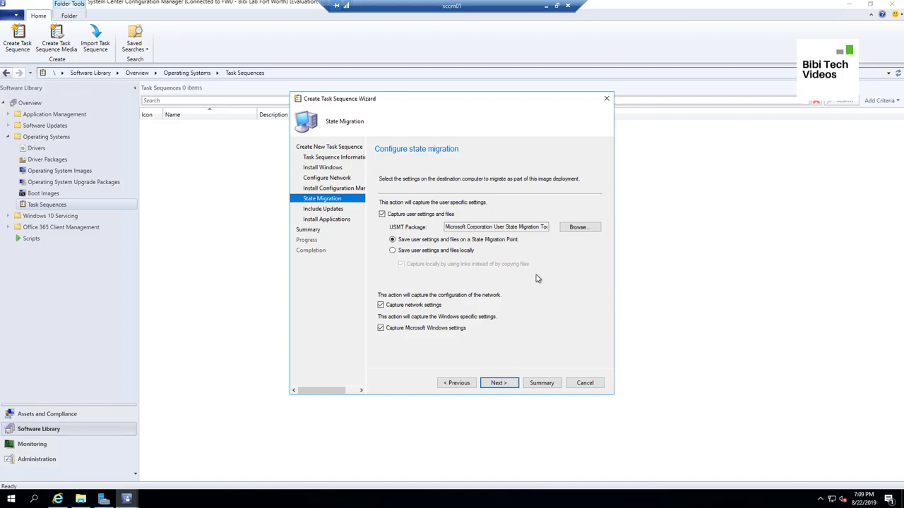
Turn off capturing user settings and files and keep 'Do not install any software updates'
click(382, 214)
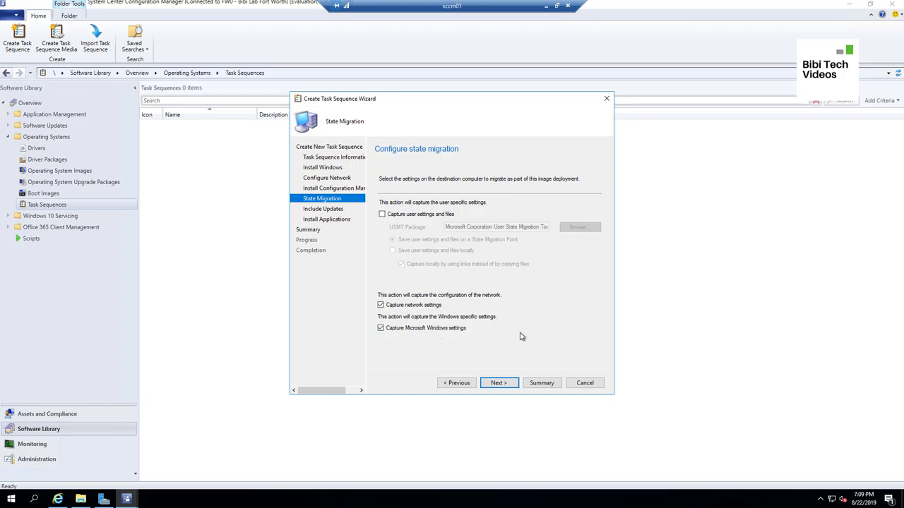
click(498, 383)
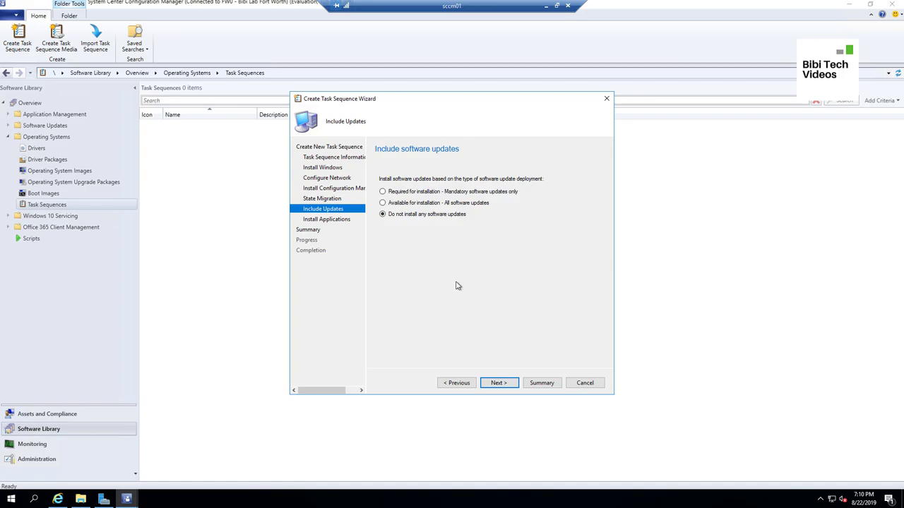
click(499, 383)
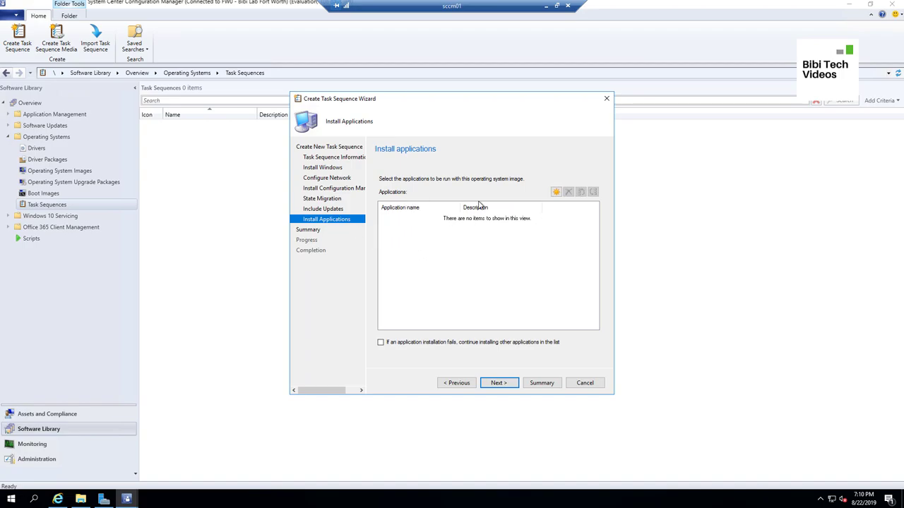
Add 7-Zip 19.00 and Google Chrome to Install Applications, continuing if one installation fails
click(556, 192)
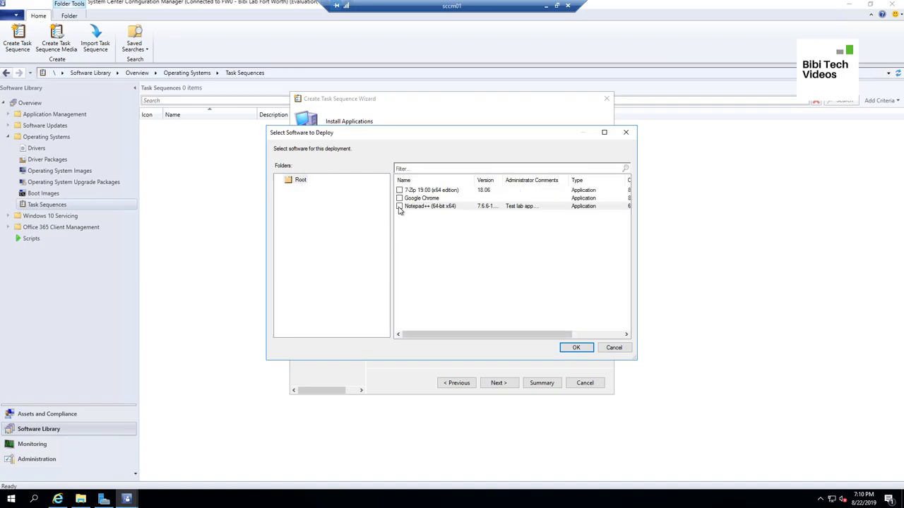
click(399, 206)
click(399, 190)
click(399, 198)
click(398, 207)
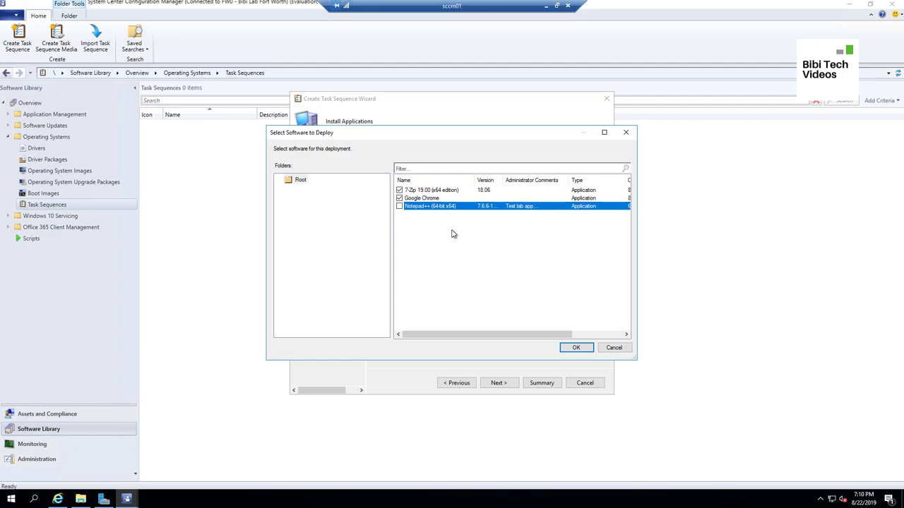
click(575, 346)
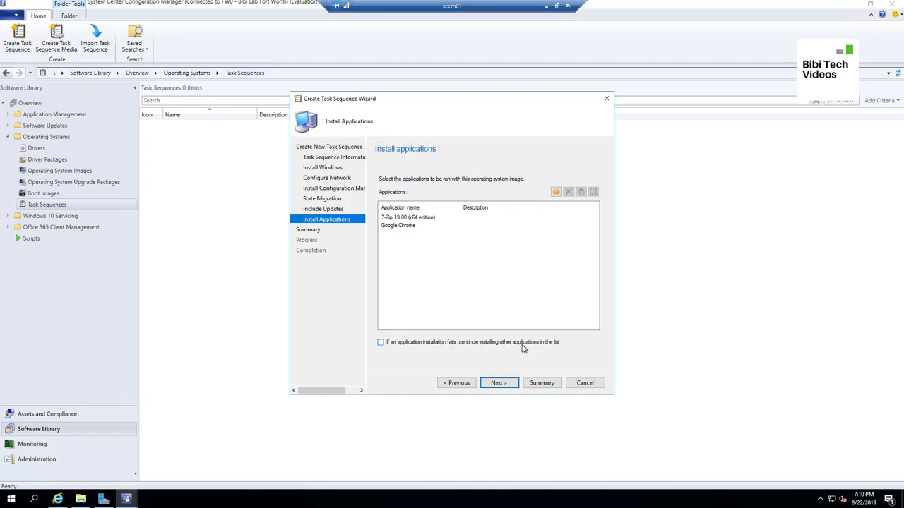
click(380, 343)
Review the wizard summary and create the Windows 10 1903 x64 task sequence
click(499, 383)
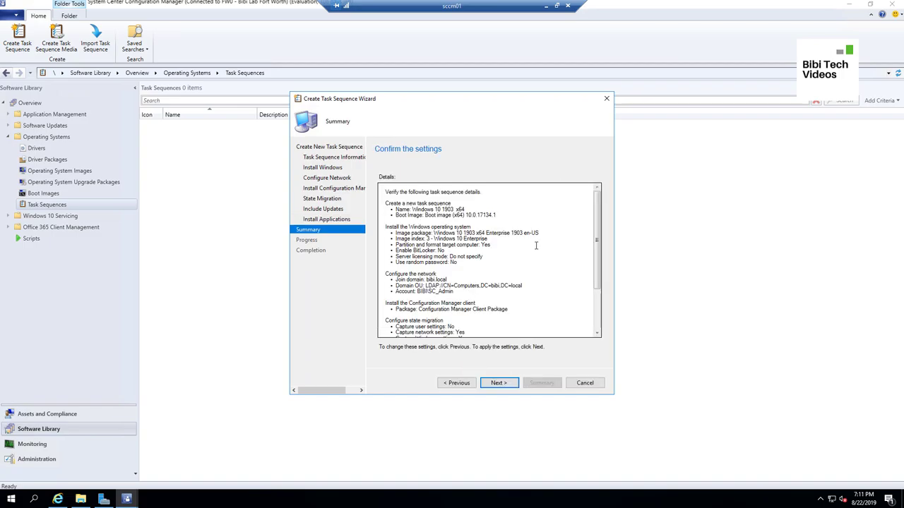
scroll(524, 246, down, 2)
mouse_move(594, 212)
mouse_down()
mouse_move(599, 282)
mouse_move(596, 195)
mouse_up()
click(509, 384)
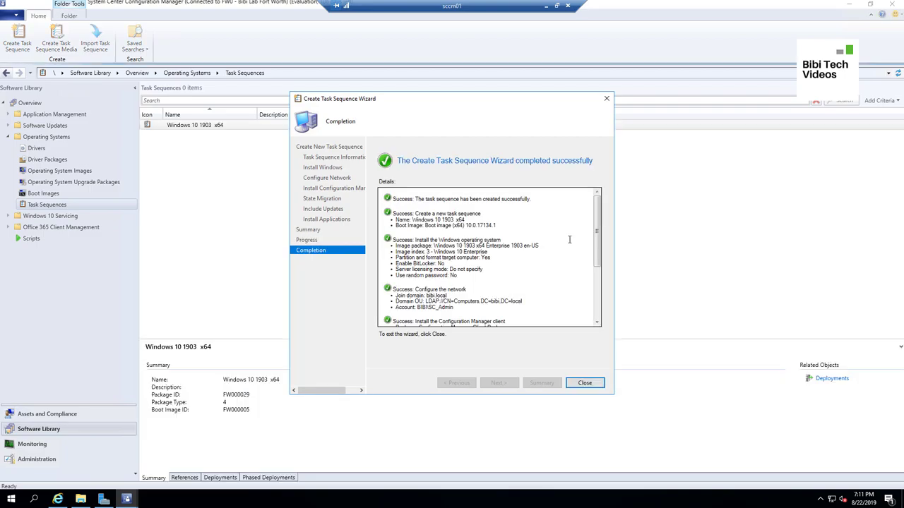
Check the completion page and close the Create Task Sequence Wizard
drag(603, 229, 575, 303)
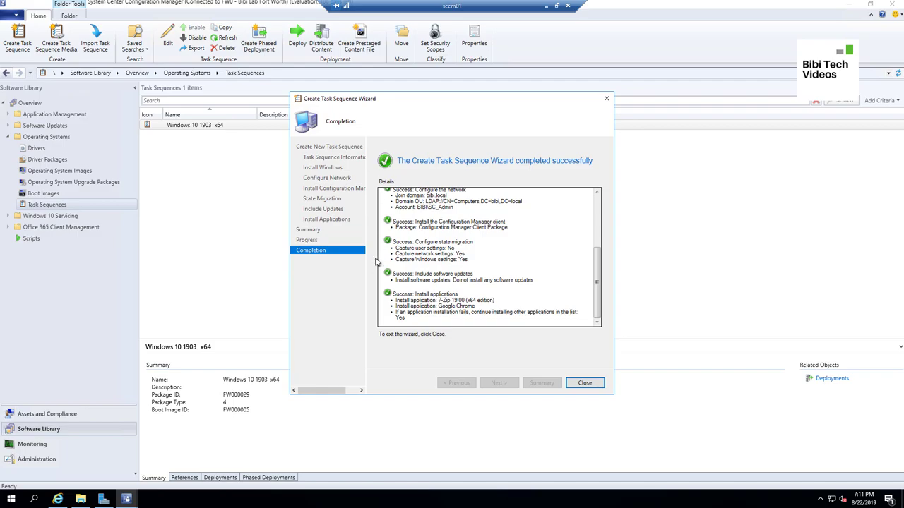
drag(600, 292, 558, 224)
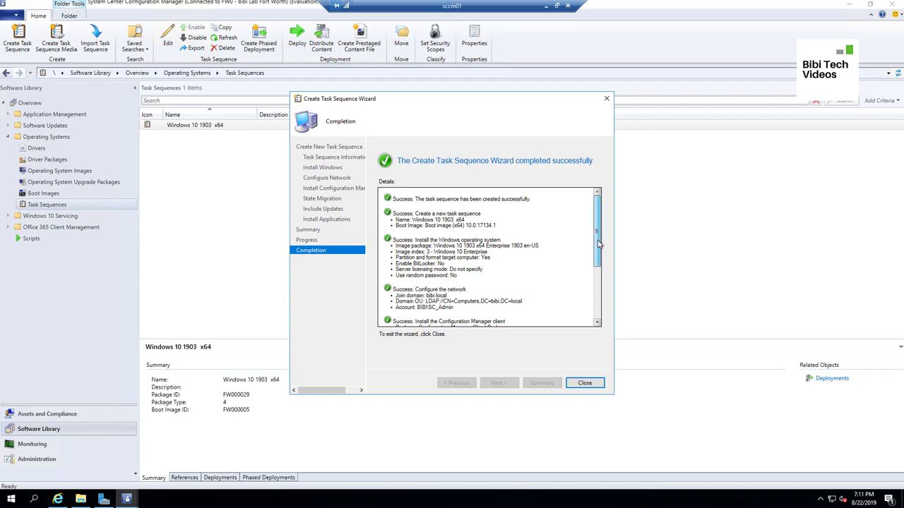
drag(598, 244, 601, 265)
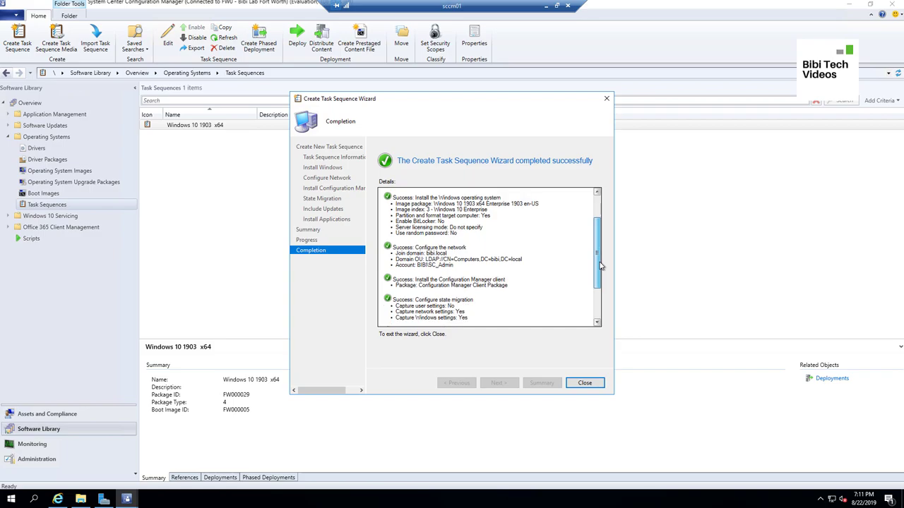
drag(602, 288, 602, 304)
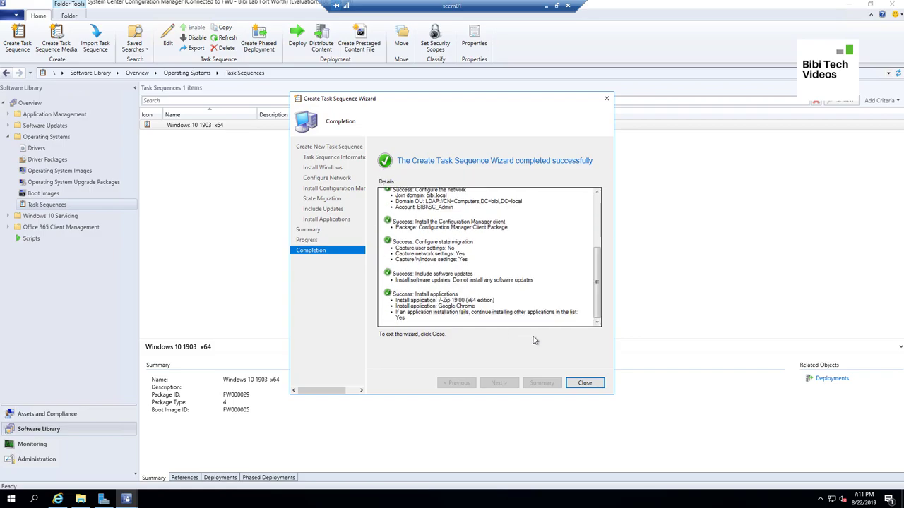
click(586, 383)
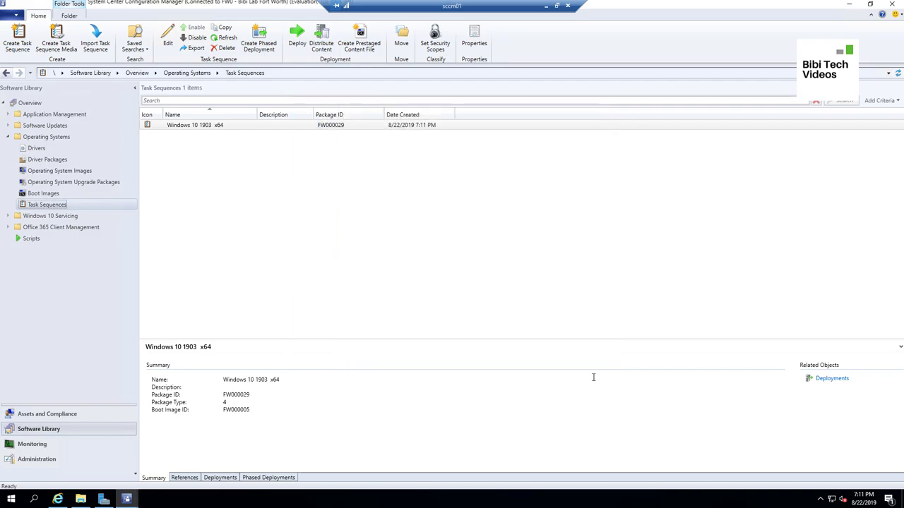
Open the Windows 10 1903 x64 task sequence in the Task Sequence Editor
right_click(234, 129)
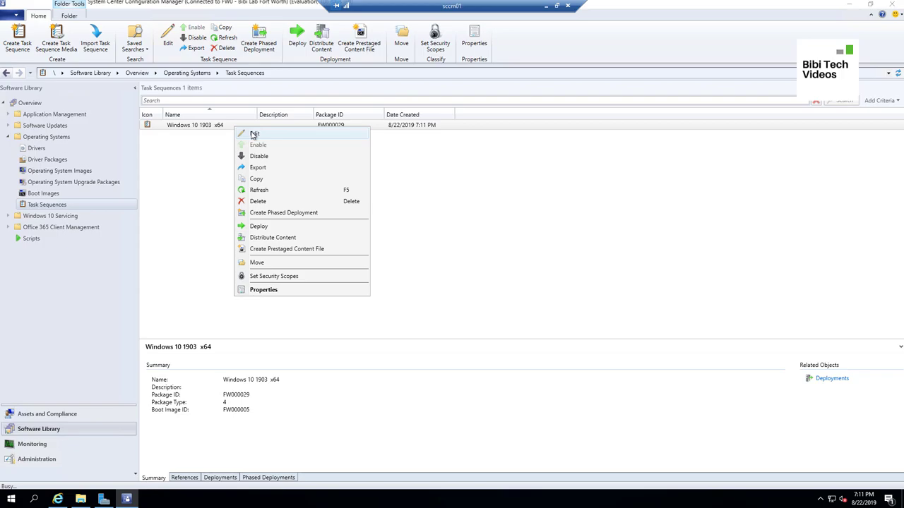
click(254, 134)
drag(412, 102, 425, 101)
drag(500, 108, 618, 136)
drag(540, 129, 478, 129)
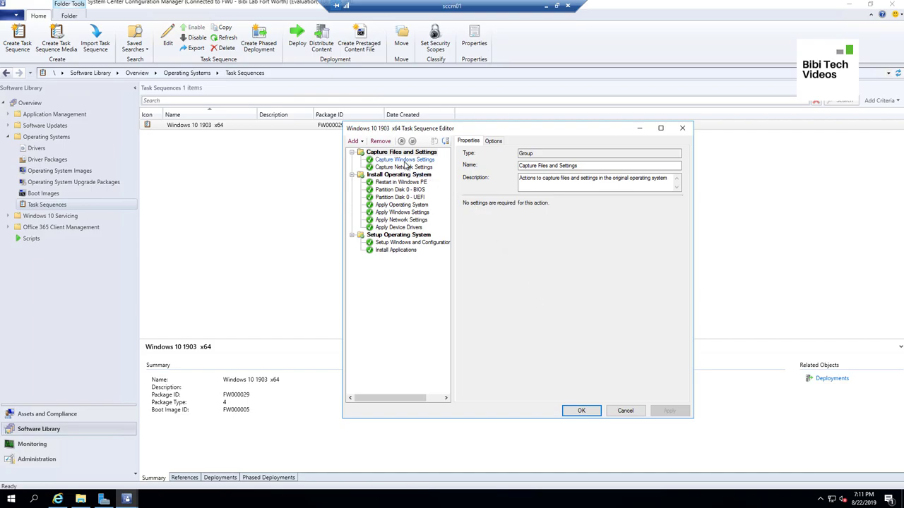
Review the Capture Windows Settings, Capture Network Settings and Restart in Windows PE steps
click(406, 160)
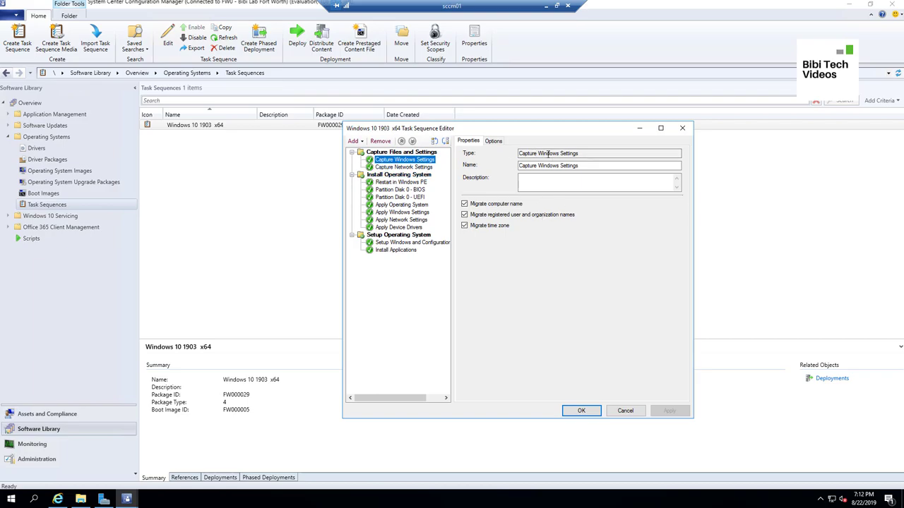
click(492, 140)
click(469, 140)
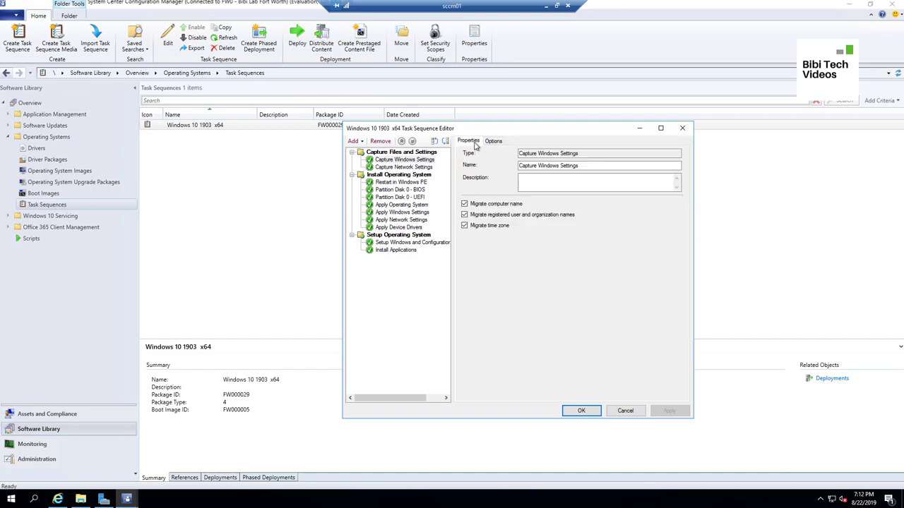
click(406, 168)
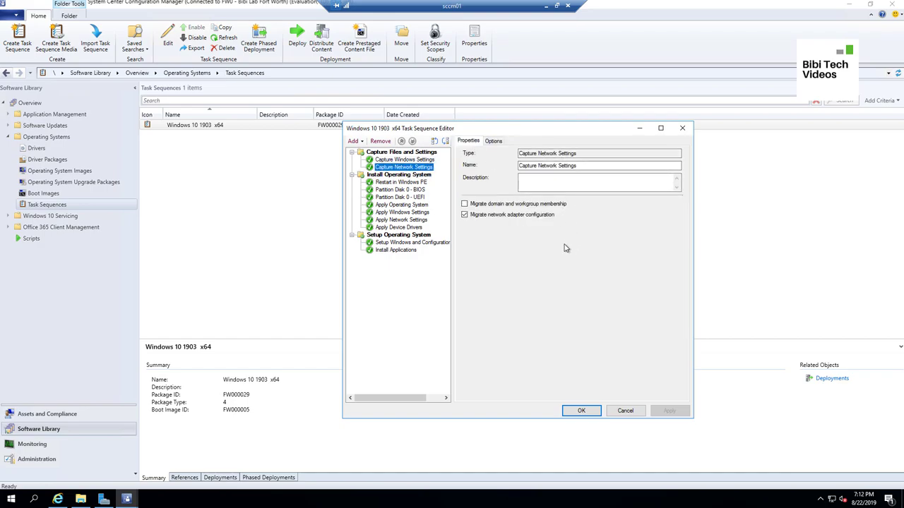
click(405, 184)
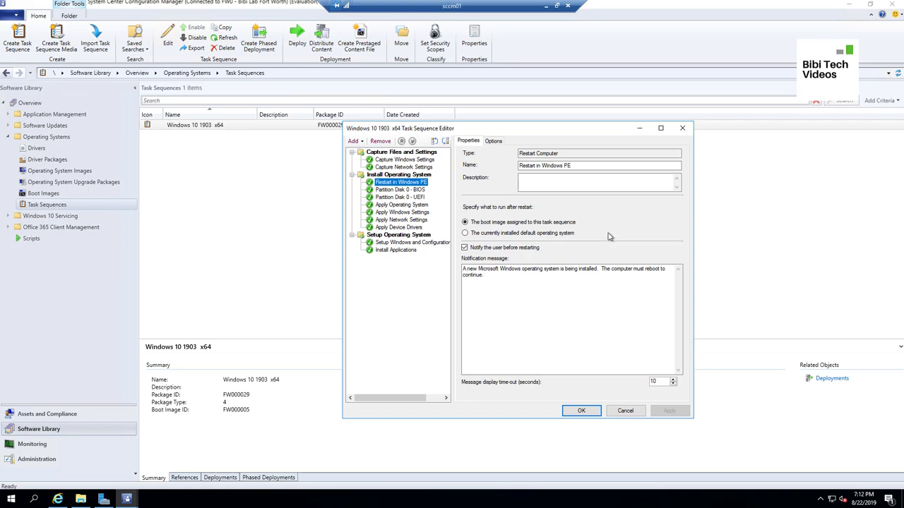
Review the Partition Disk BIOS/UEFI, Apply Operating System, Windows Settings and Network Settings steps
click(389, 190)
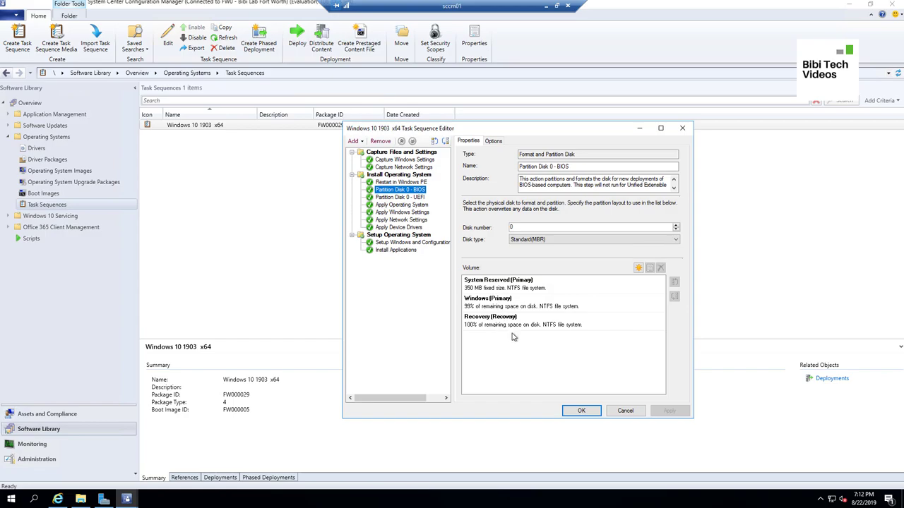
click(418, 198)
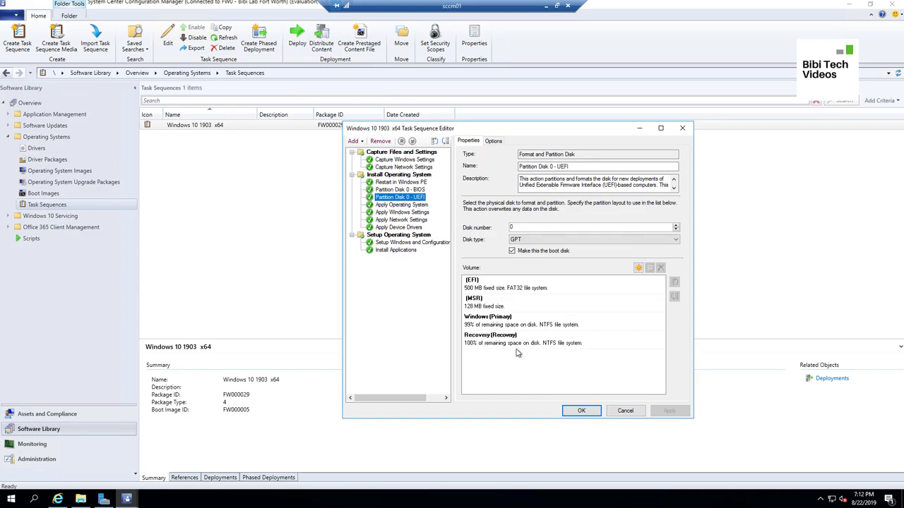
click(406, 205)
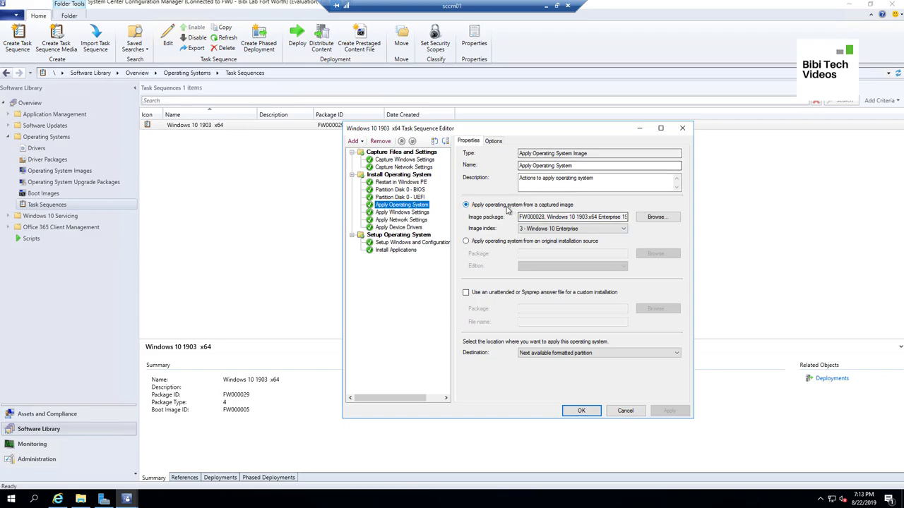
click(408, 212)
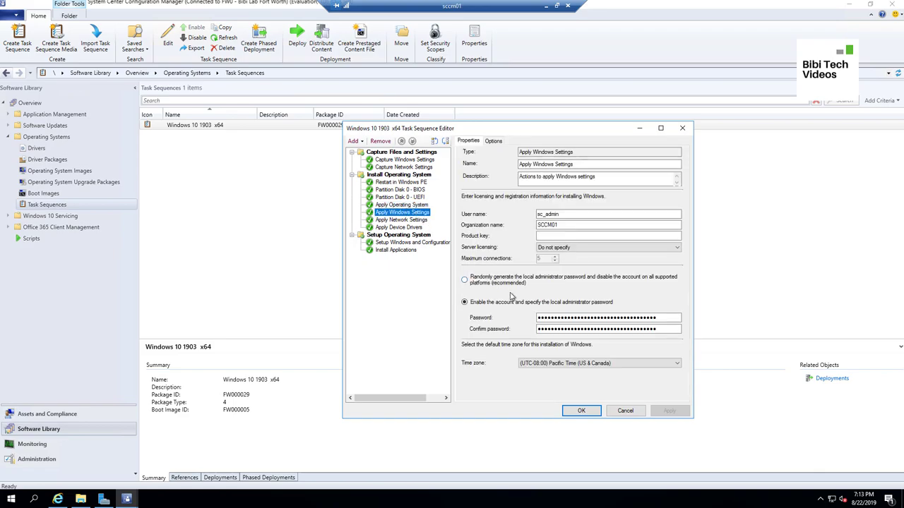
click(406, 219)
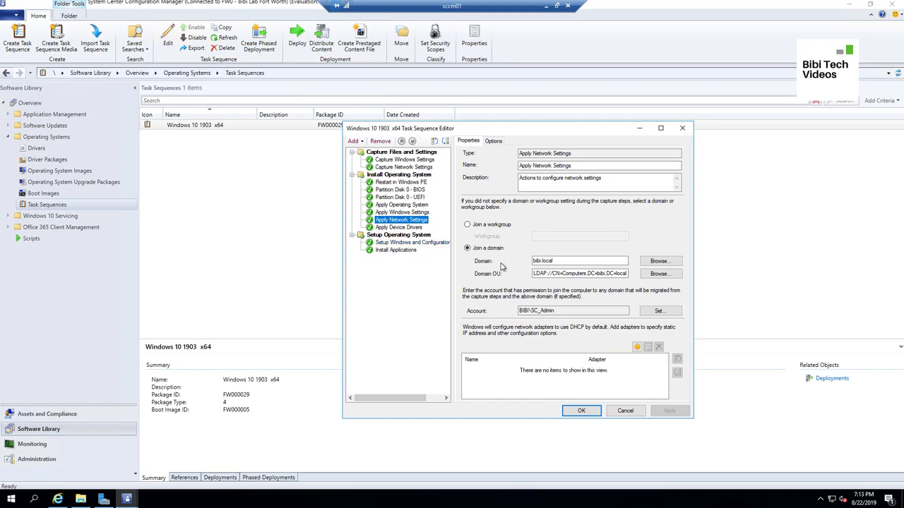
Check the Apply Device Drivers step's best-matched driver settings and its run options
click(414, 231)
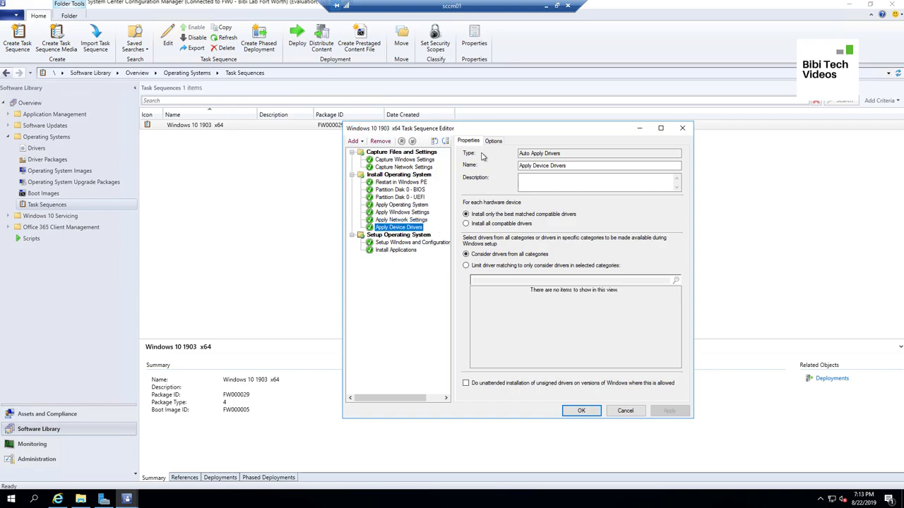
click(500, 142)
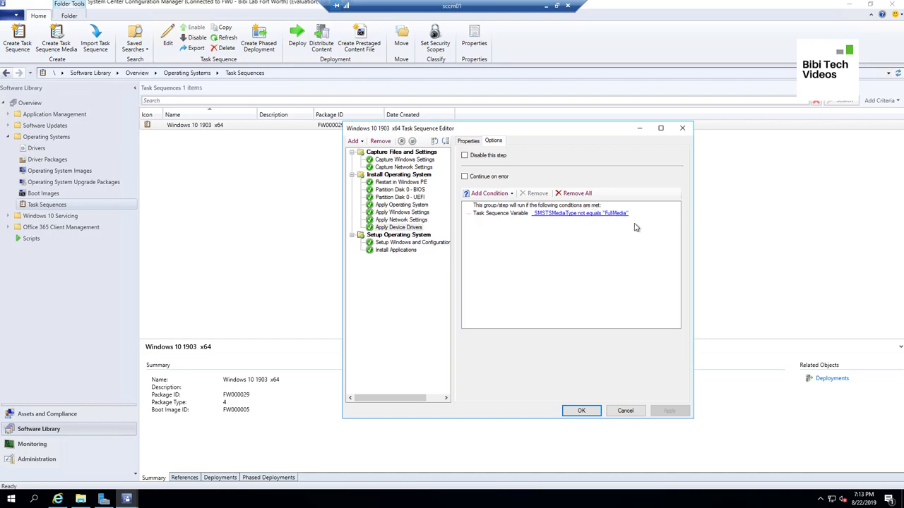
click(463, 142)
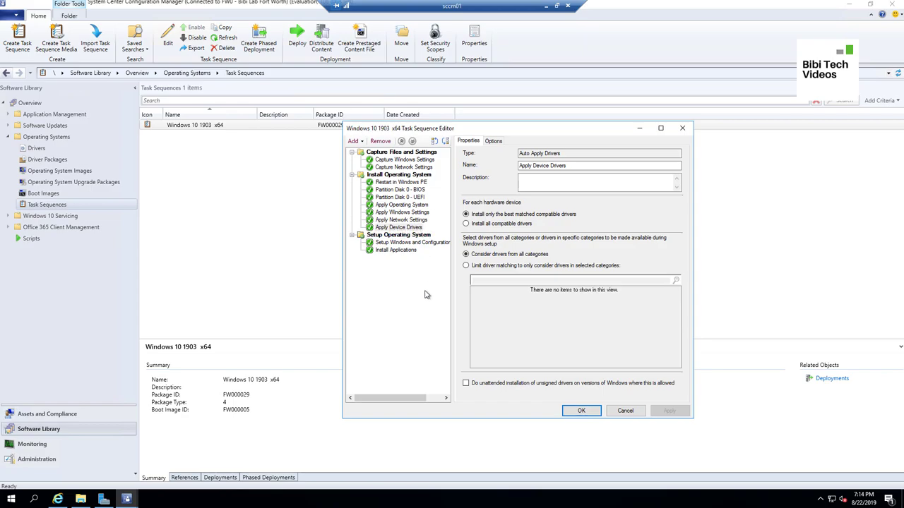
Review client setup, then move Google Chrome up and back below 7-Zip in Install Applications
click(413, 245)
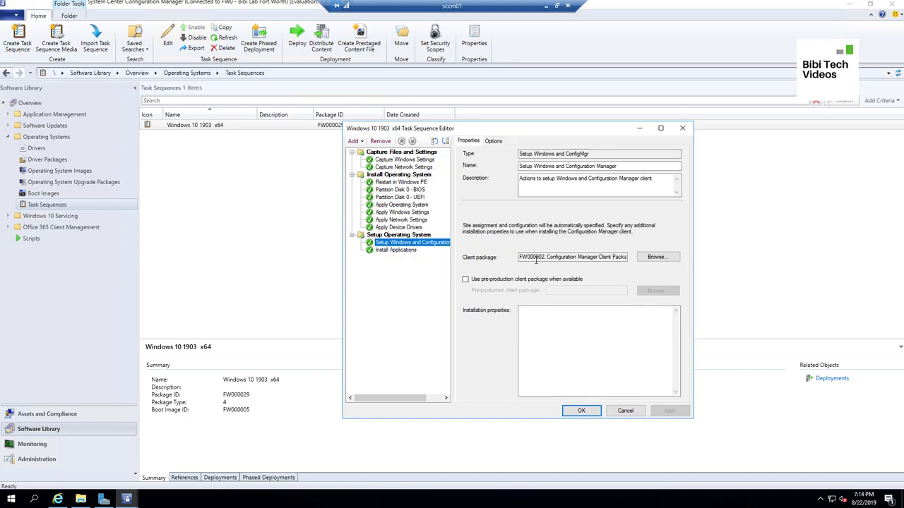
click(397, 251)
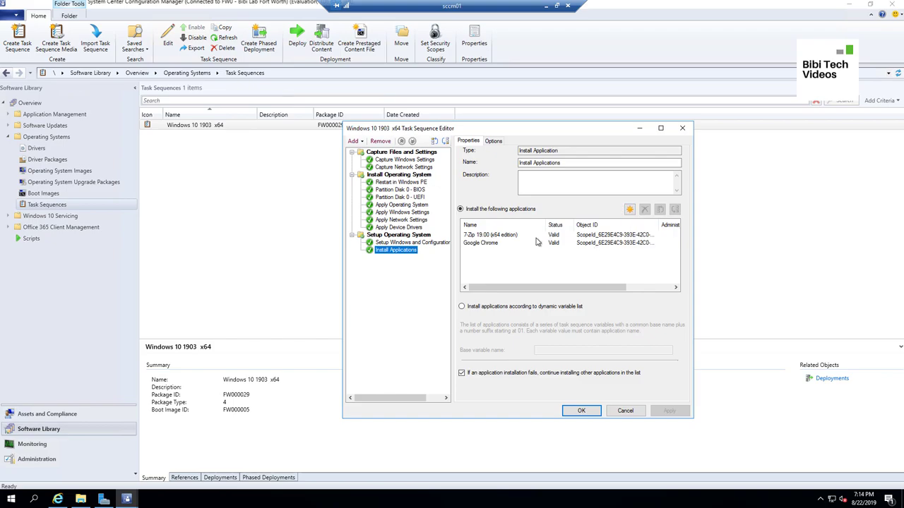
click(507, 236)
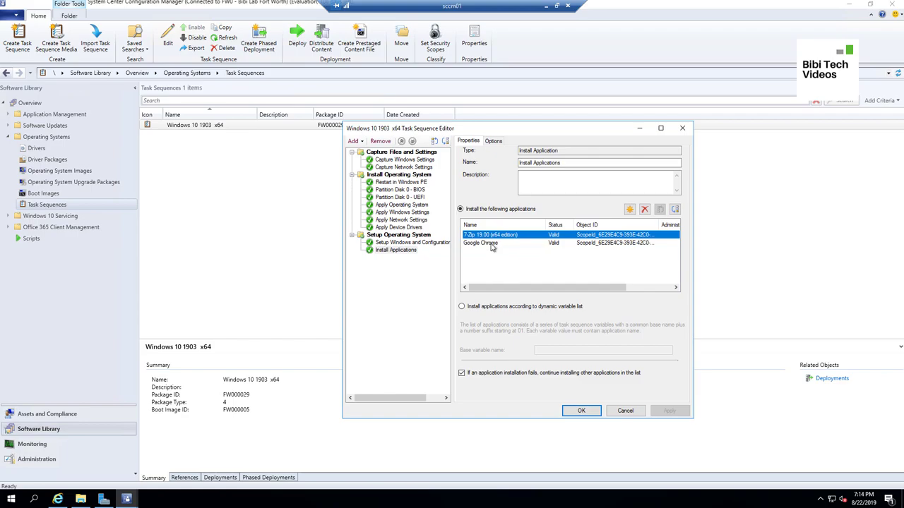
click(492, 244)
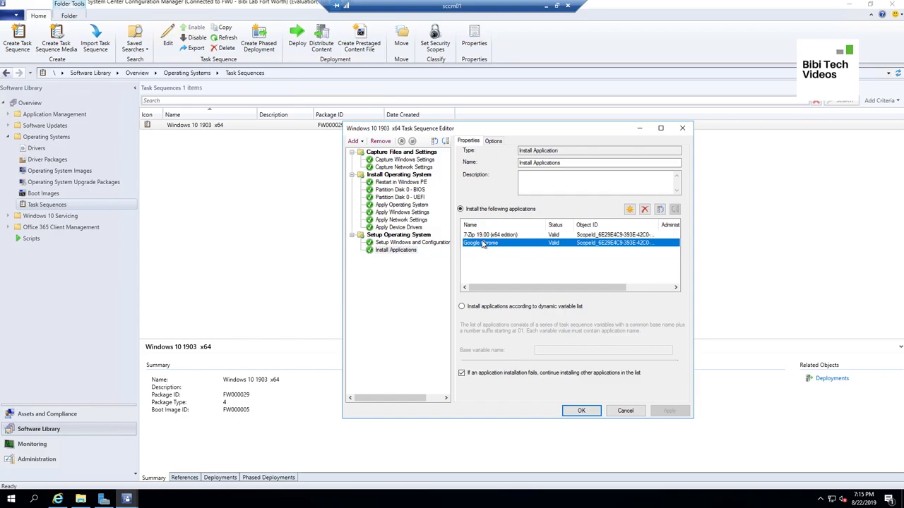
click(660, 210)
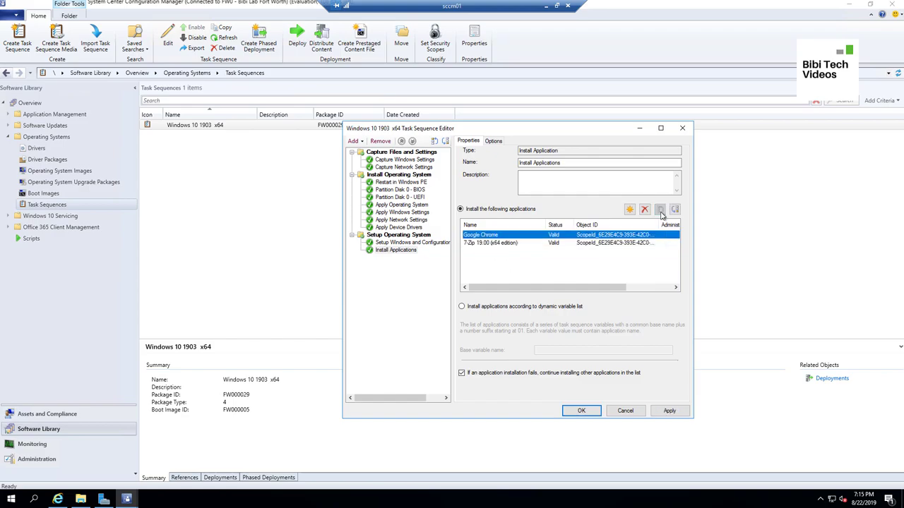
click(675, 211)
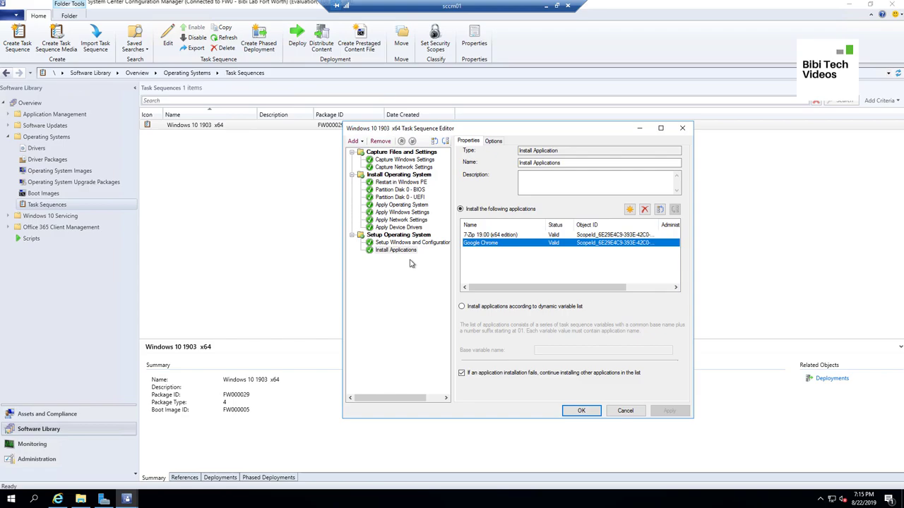
Close the editor and start distributing the Windows 10 1903 x64 content, reviewing its content list
click(580, 411)
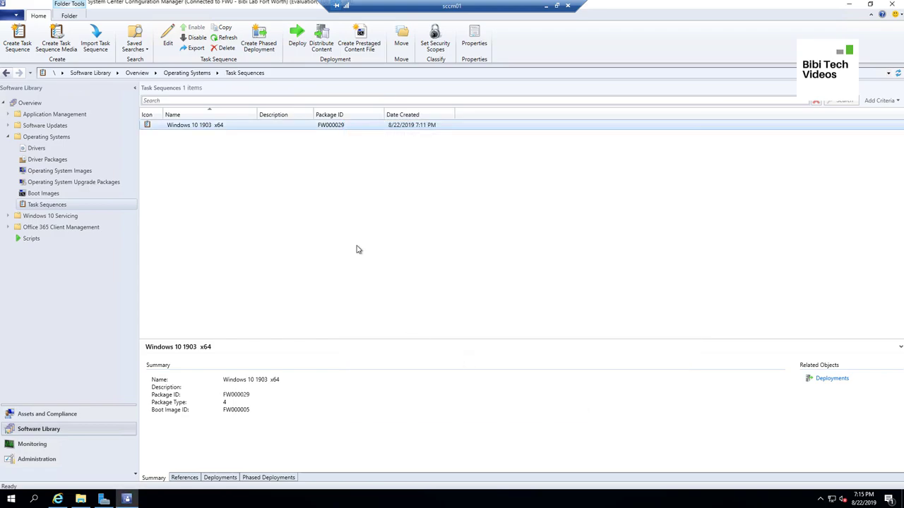
right_click(230, 128)
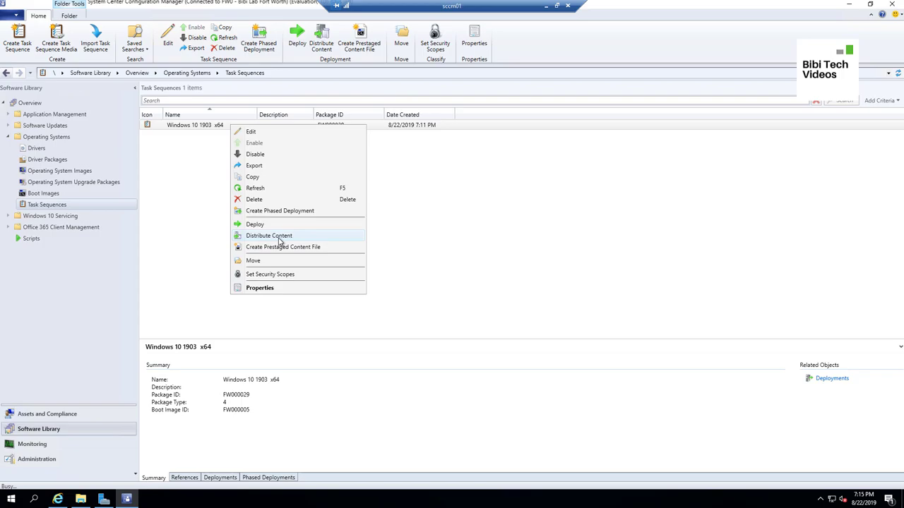
click(279, 241)
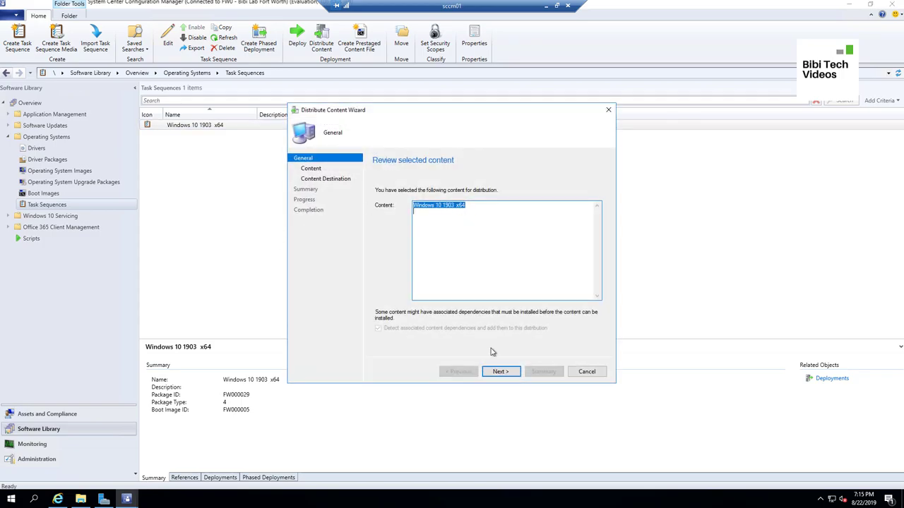
click(500, 373)
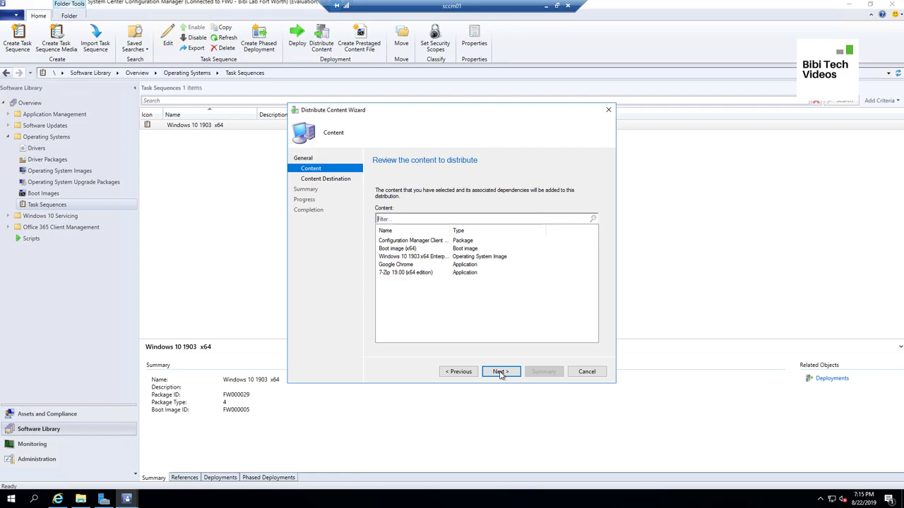
drag(451, 230, 490, 230)
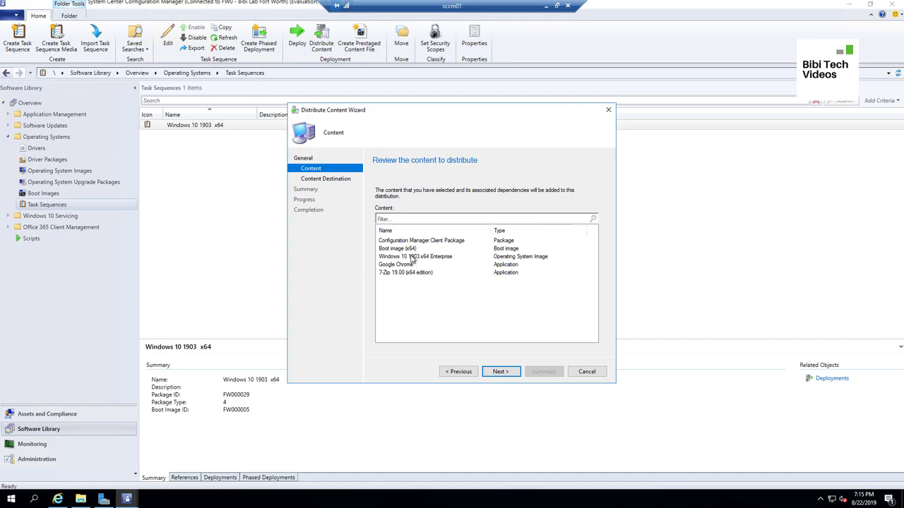
click(501, 371)
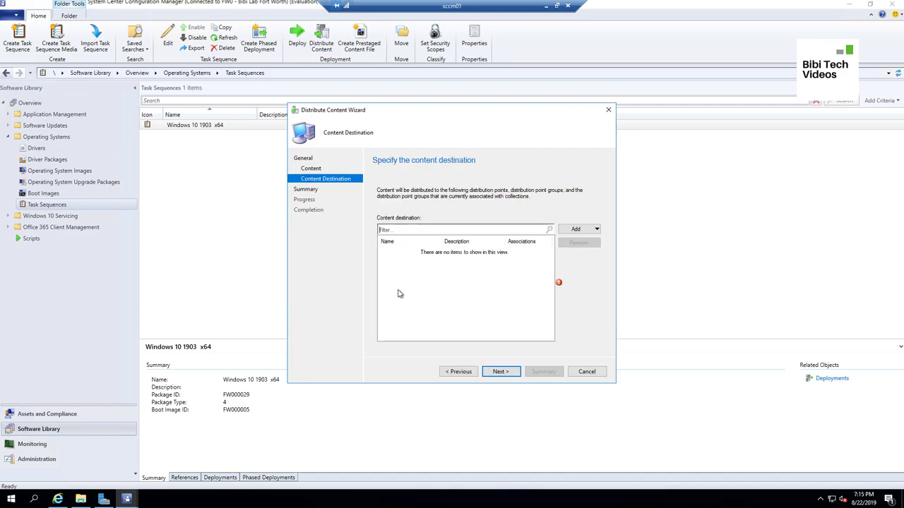
Dismiss the missing distribution point errors and cancel the Distribute Content Wizard
click(576, 229)
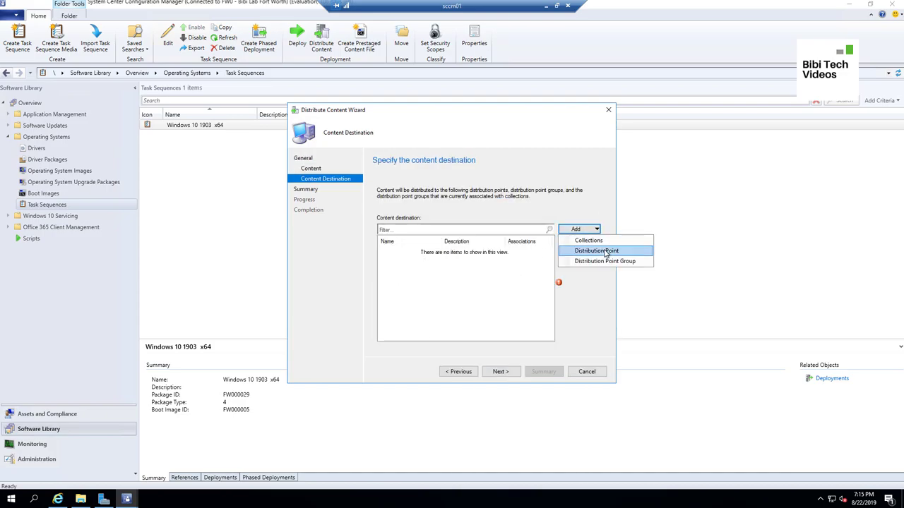
click(604, 248)
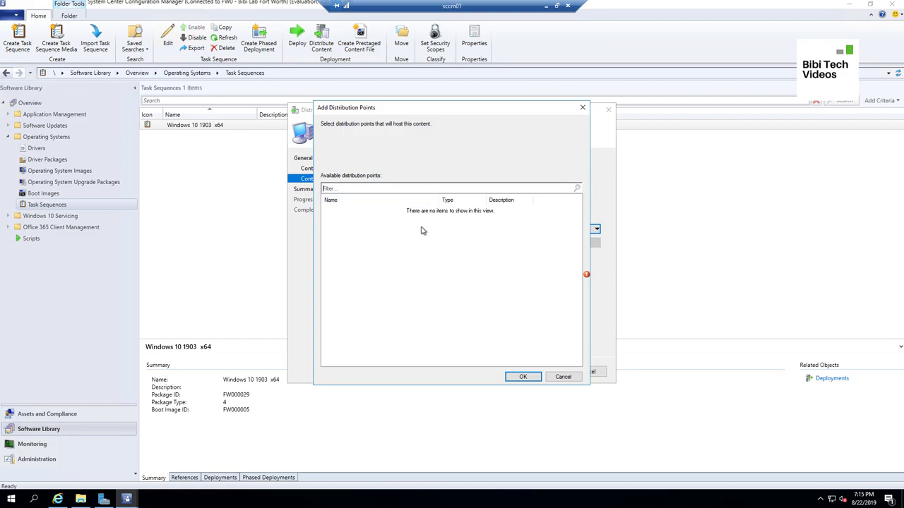
click(522, 377)
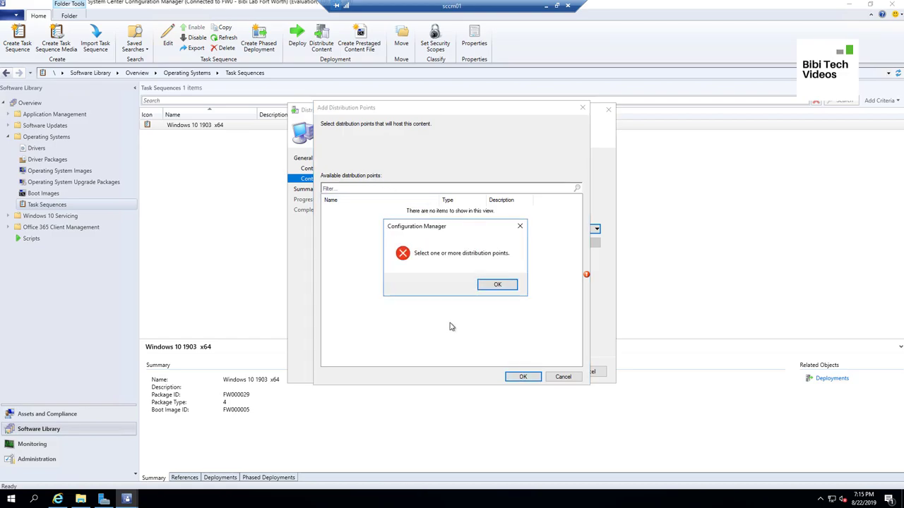
click(498, 285)
key(Escape)
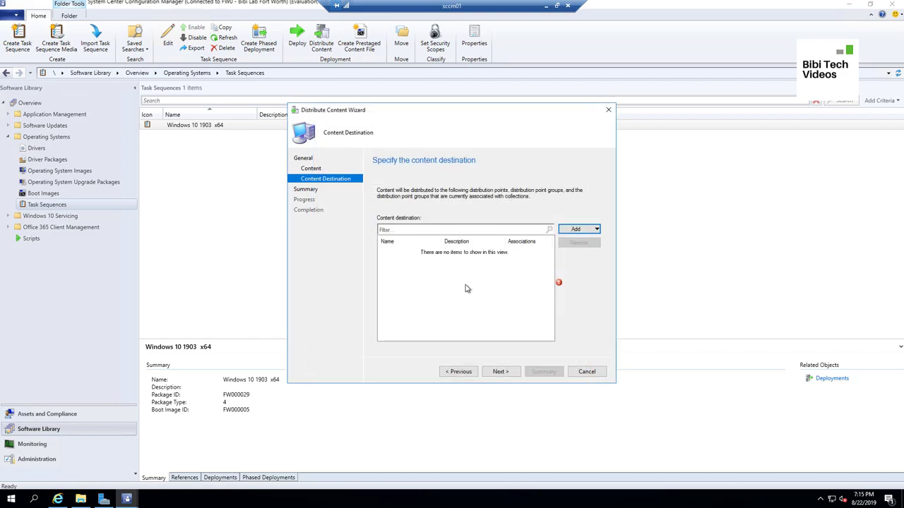
click(512, 374)
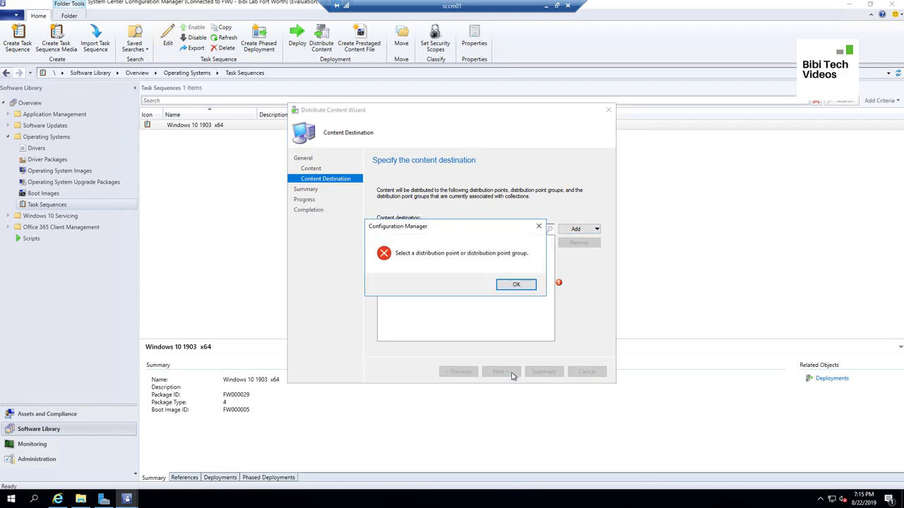
click(531, 284)
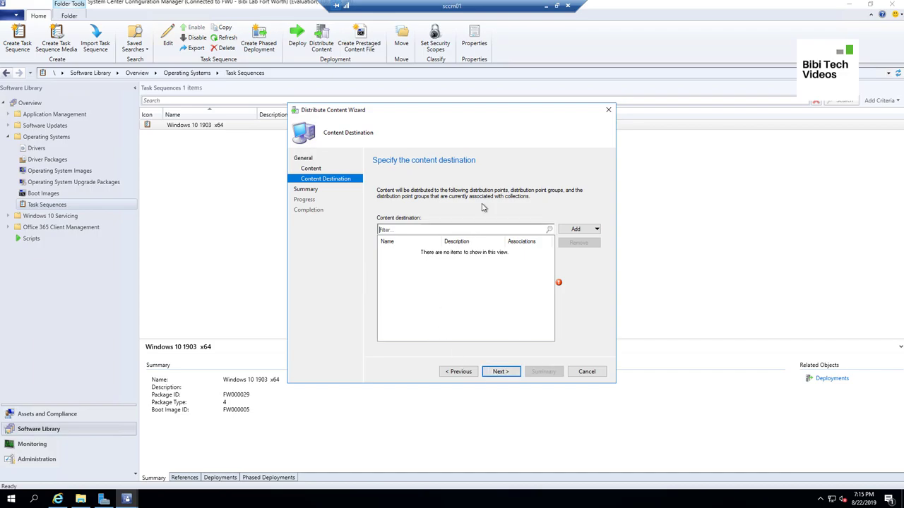
click(600, 372)
click(519, 285)
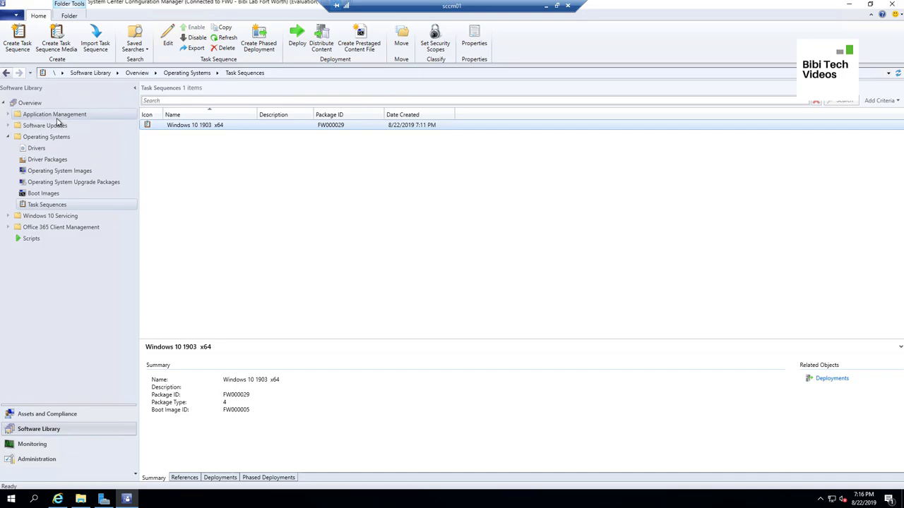
Show TWIN10-3 in the Assets and Compliance Devices list, then minimize the sccm01 session
click(66, 413)
click(62, 148)
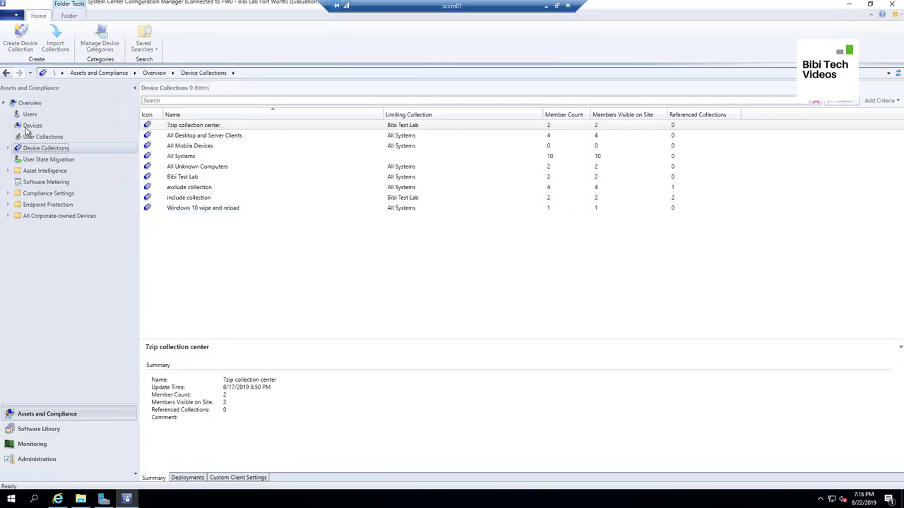
click(33, 126)
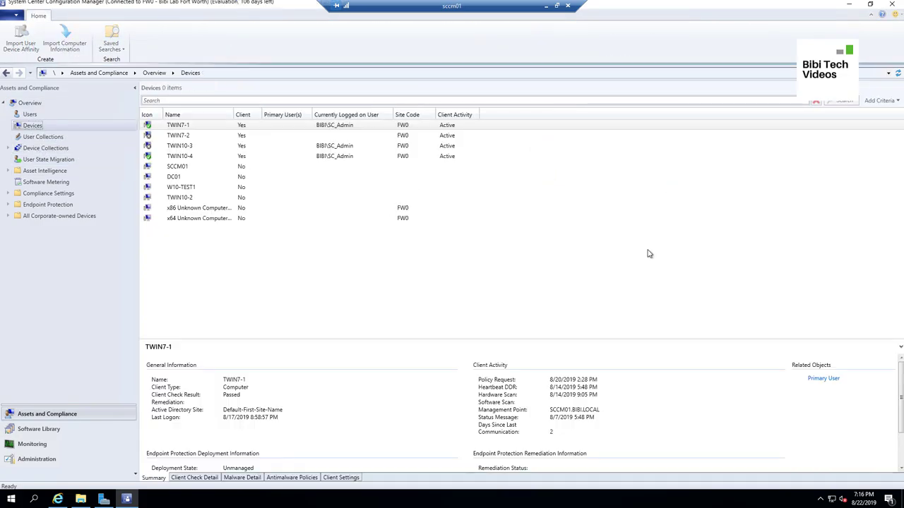
click(211, 147)
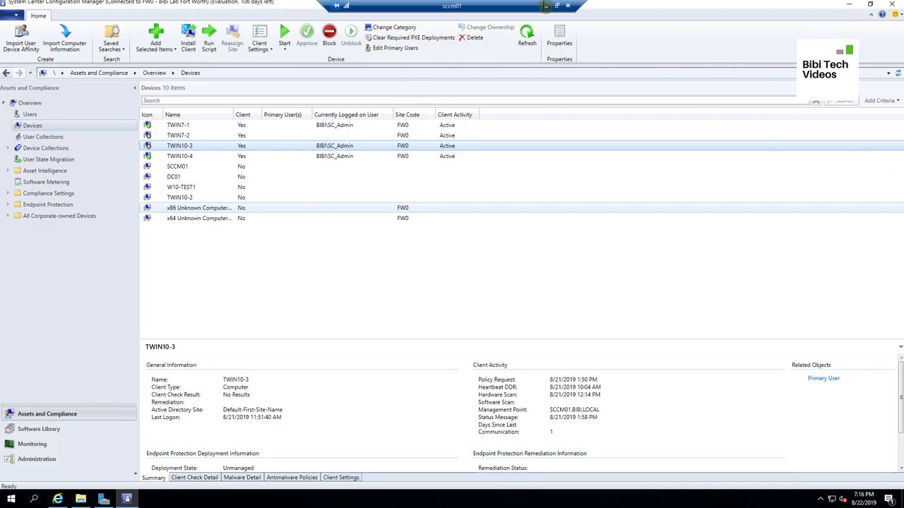
click(546, 6)
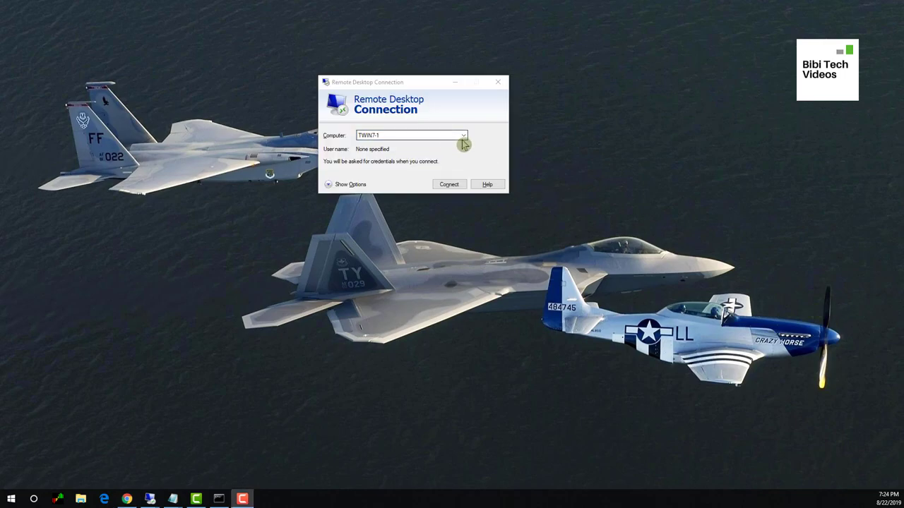
Connect to TWin10-3 with the admin password, accepting the certificate warning
click(463, 136)
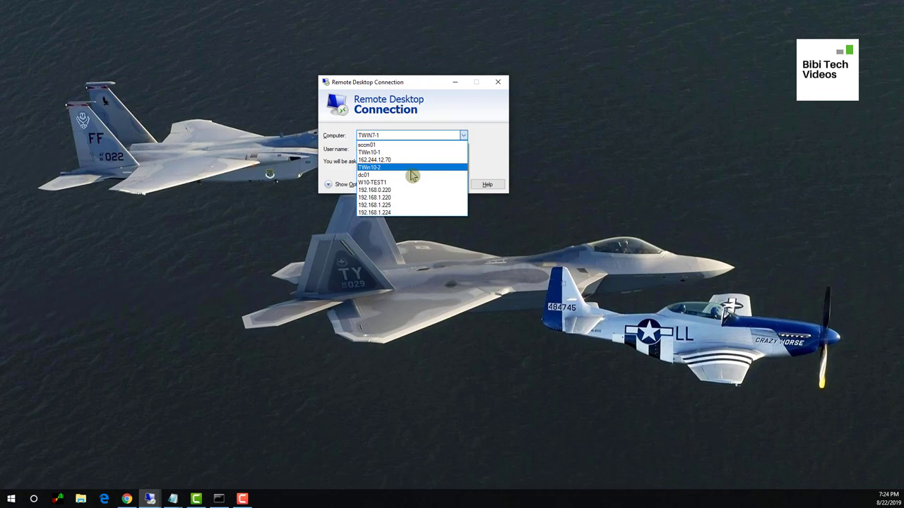
click(401, 152)
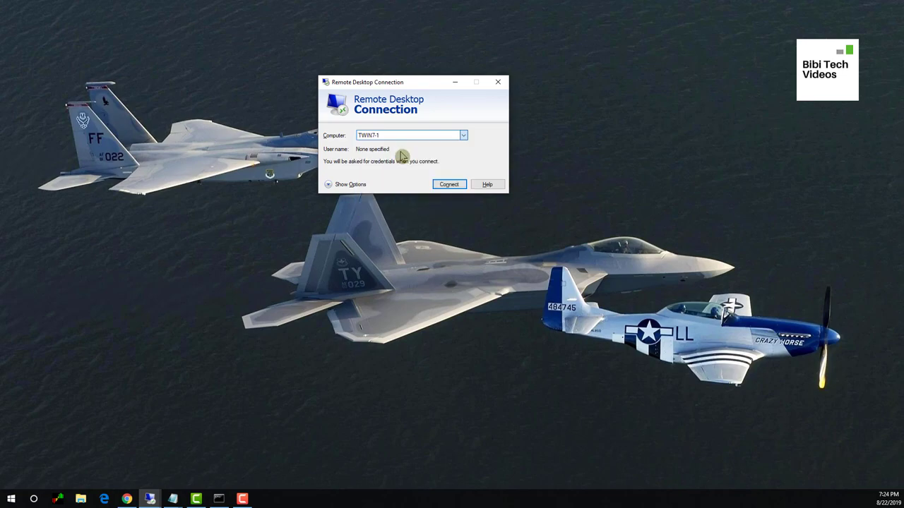
click(400, 135)
key(BackSpace)
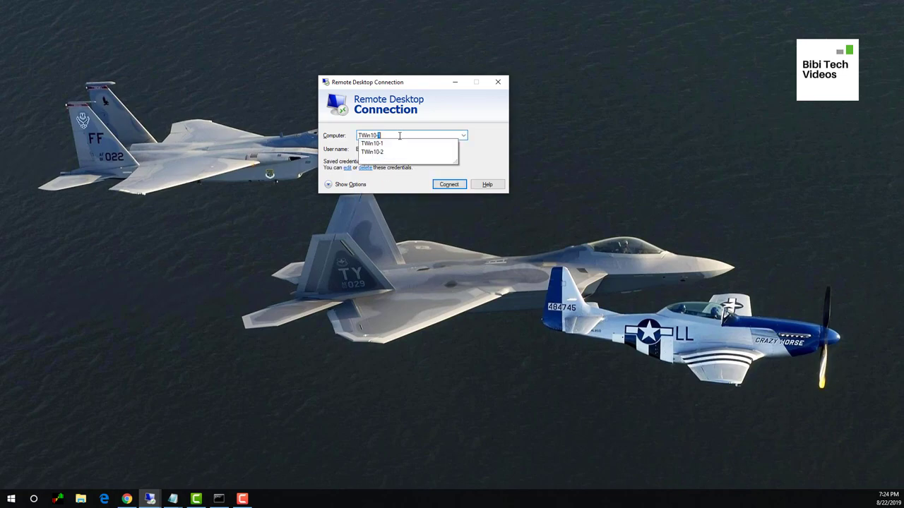
text(3)
key(Return)
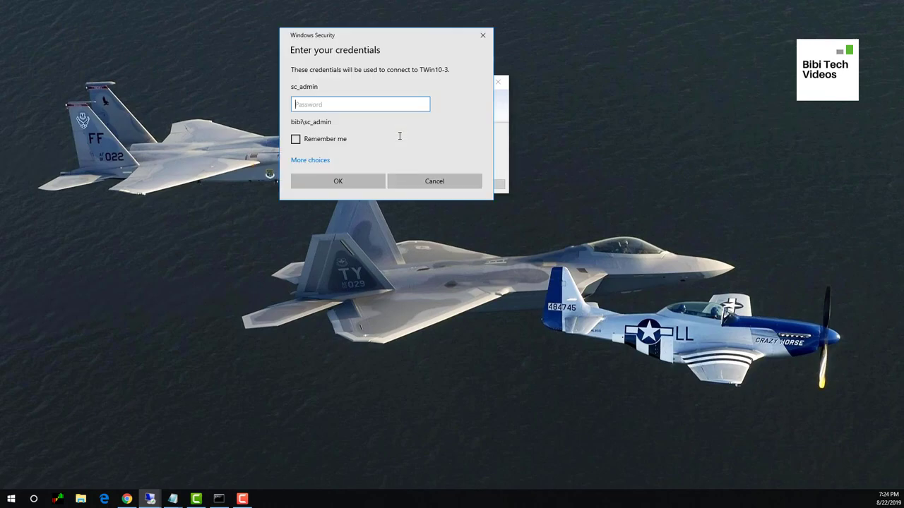
text(•••••••••)
key(Return)
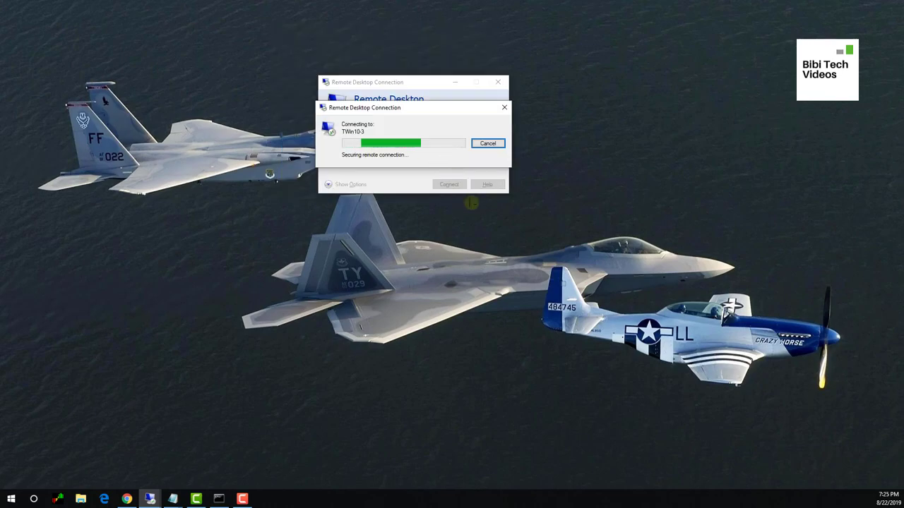
click(455, 217)
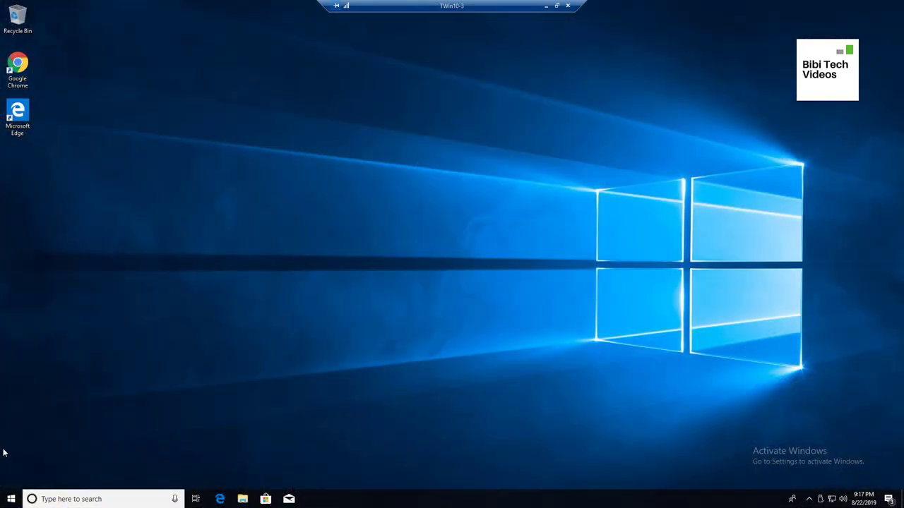
Run winver to confirm Windows 10 version 1809
click(11, 499)
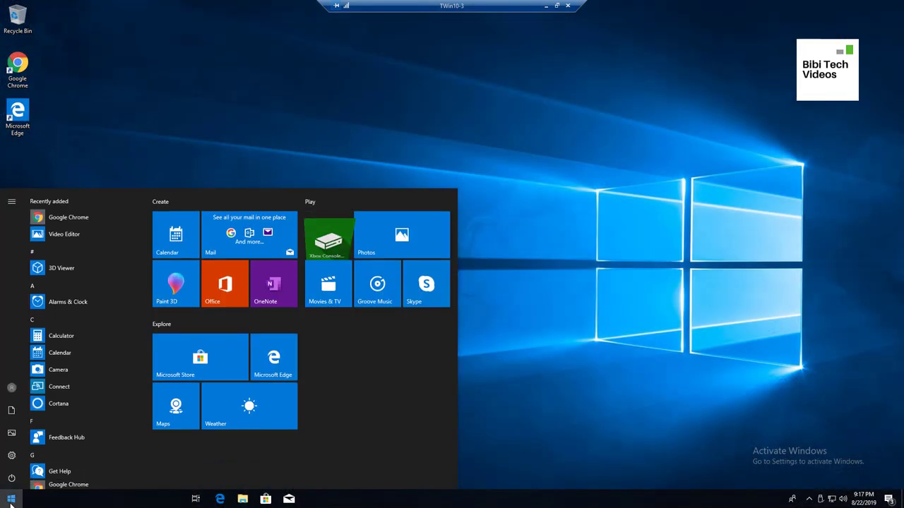
click(108, 134)
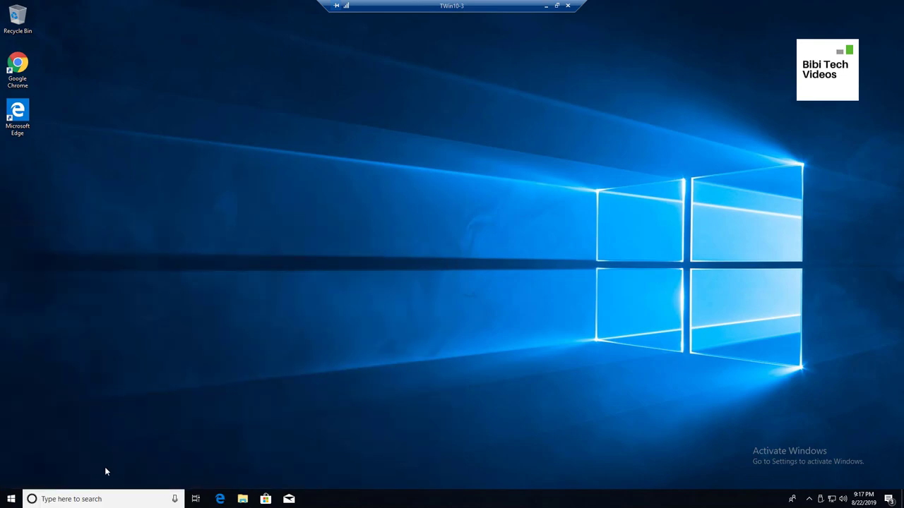
click(109, 497)
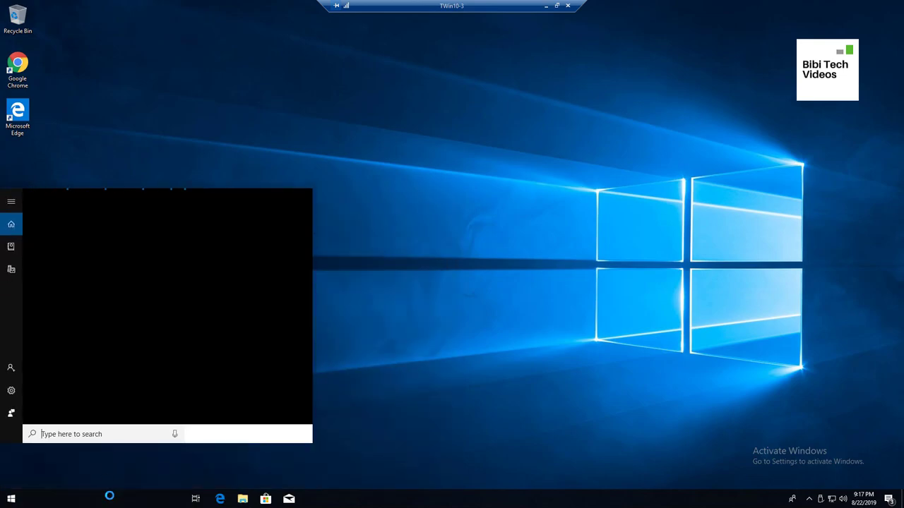
text(wi)
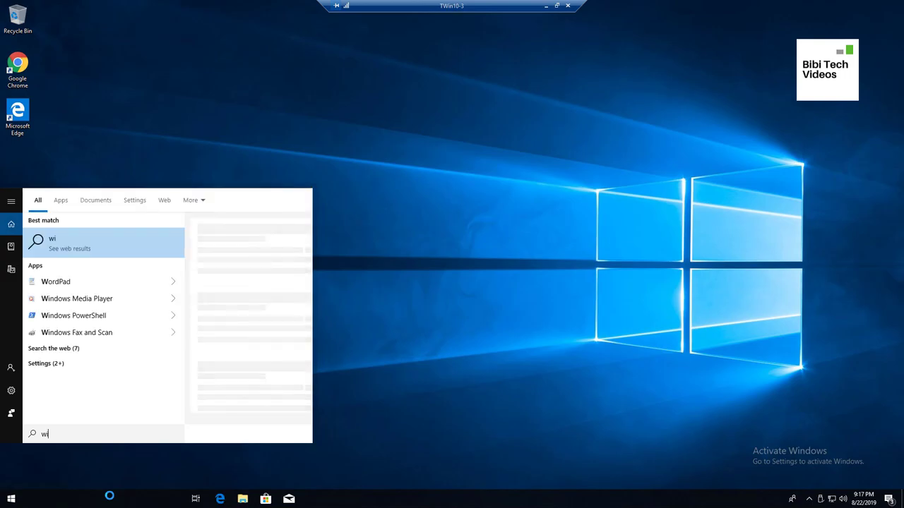
text(nver)
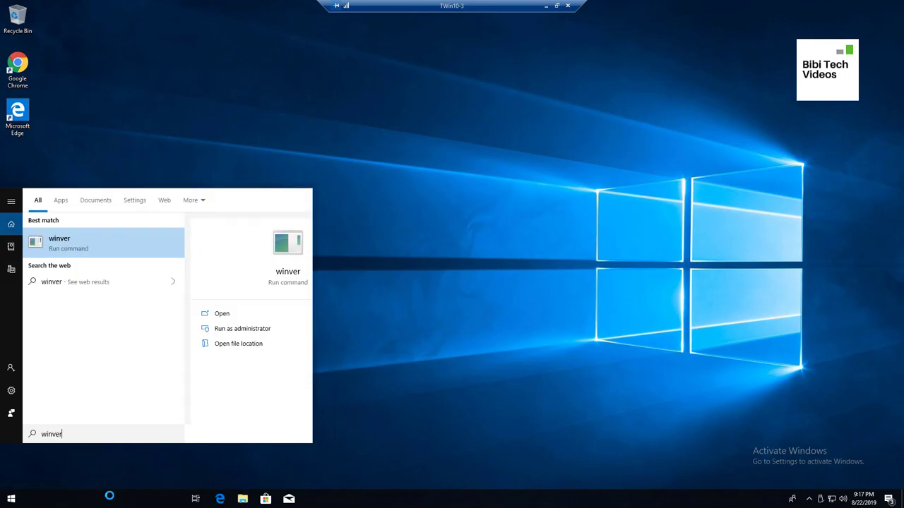
key(Return)
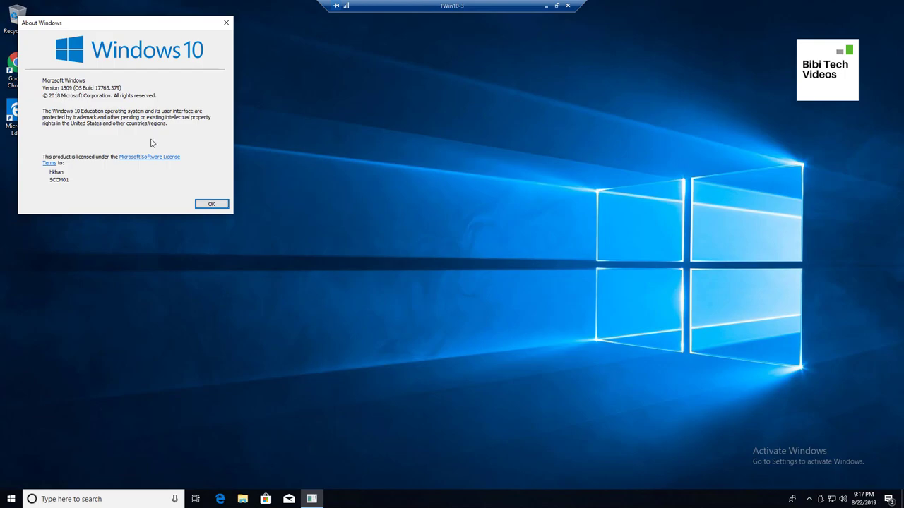
Run set in Command Prompt and confirm COMPUTERNAME is TWIN10-3
click(129, 498)
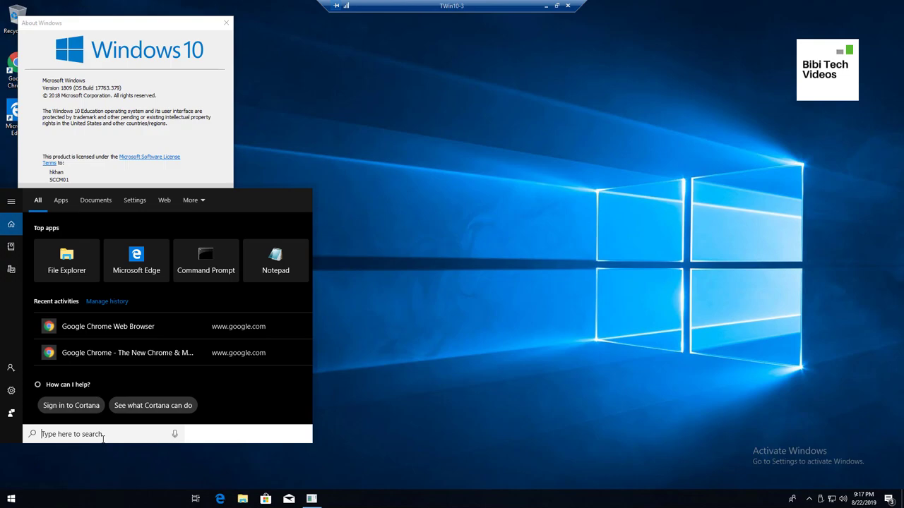
text(set)
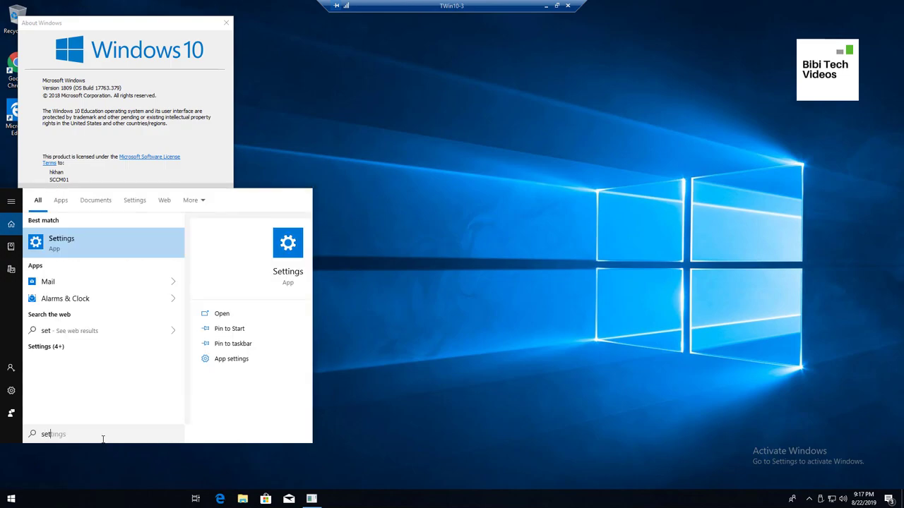
key(BackSpace)
key(BackSpace)
key(BackSpace)
text(cmd)
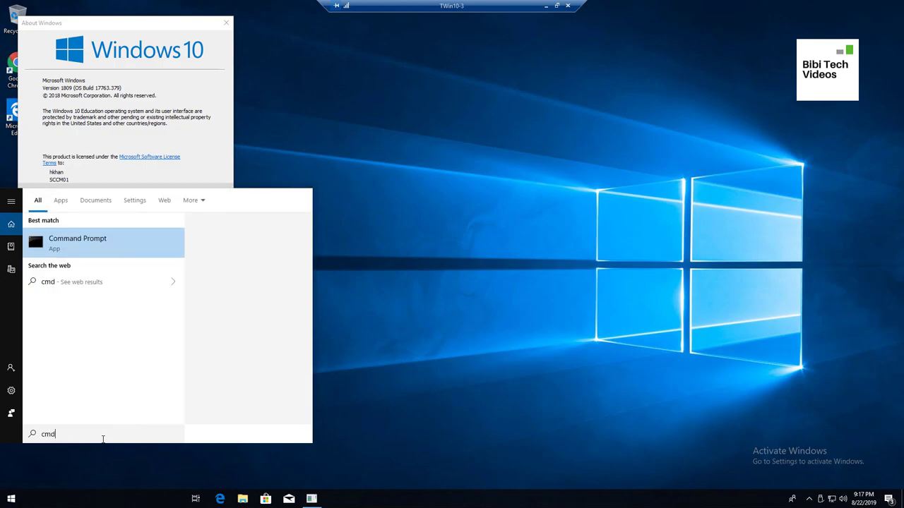
key(Return)
text(set)
key(Return)
click(195, 157)
scroll(199, 123, up, 5)
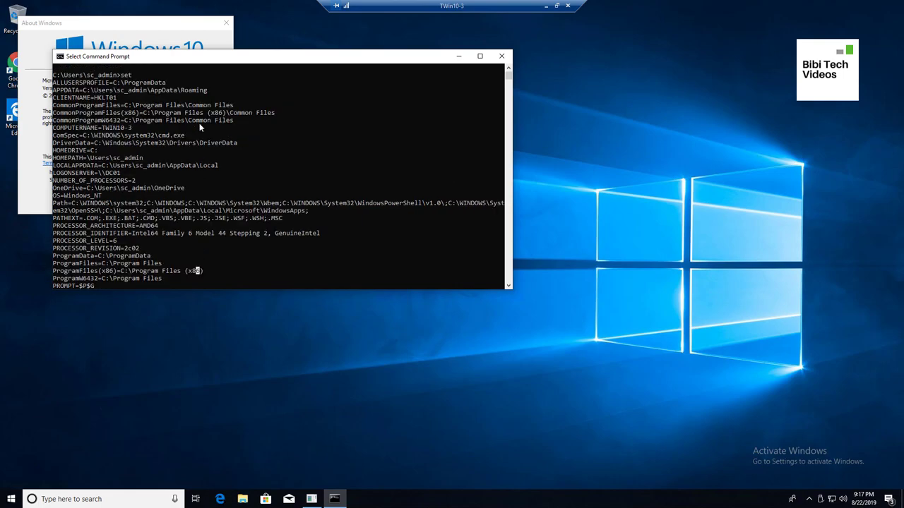
scroll(199, 123, up, 1)
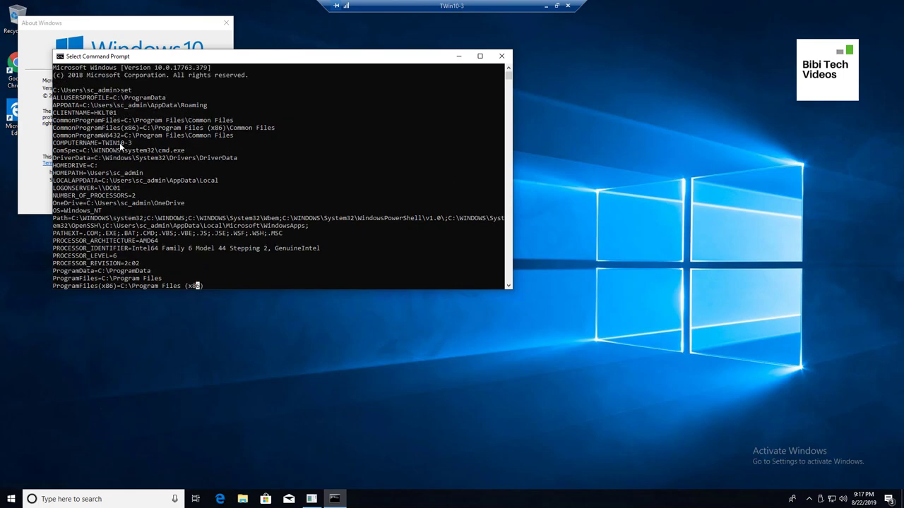
drag(132, 143, 98, 144)
Close Command Prompt and About Windows, then minimize the remote session
click(501, 56)
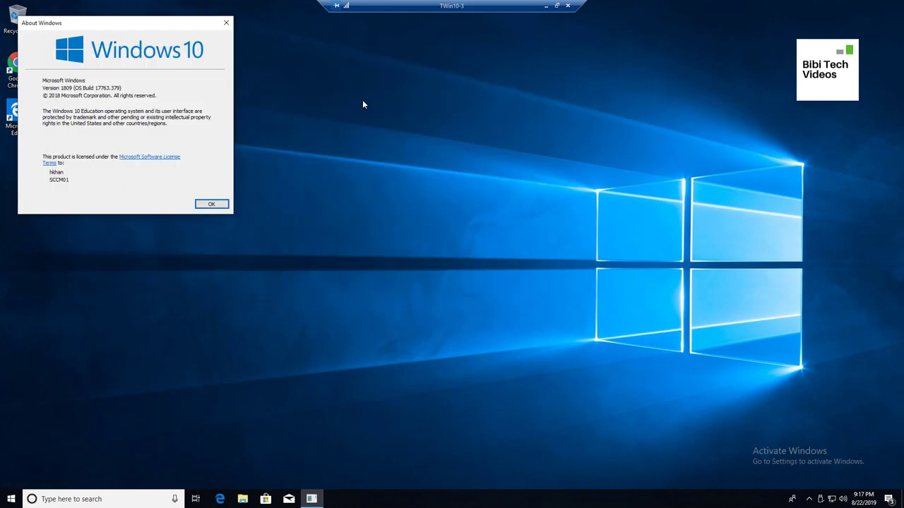
click(212, 204)
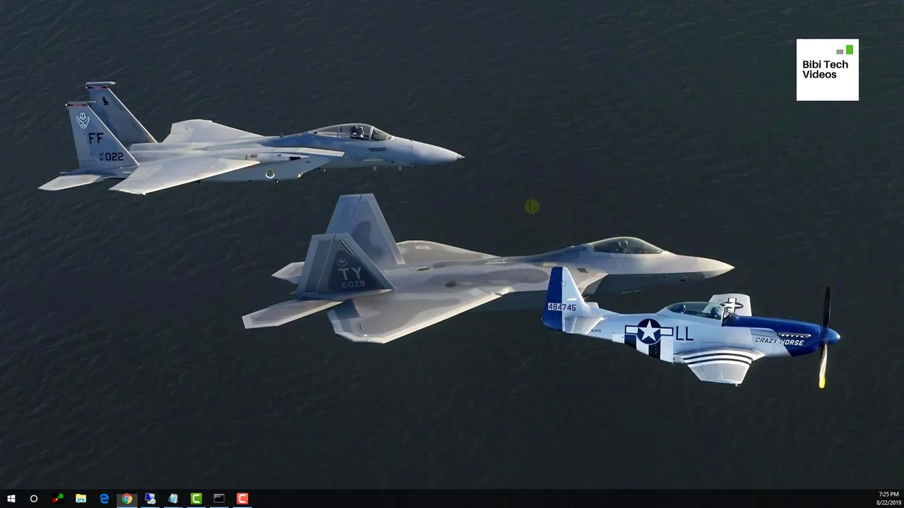
mouse_move(148, 499)
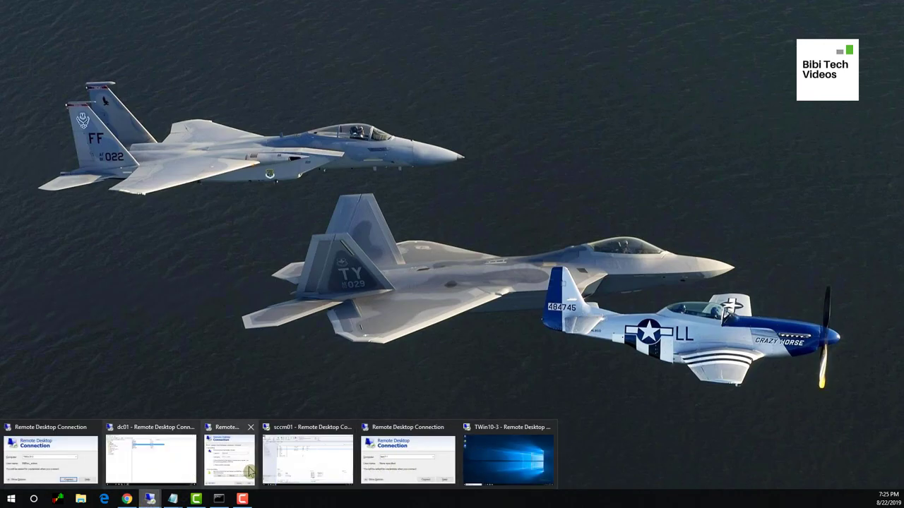
Start a new device collection from TWIN10-3, pasting 'Windows 10 1906 x64' as its name
click(300, 467)
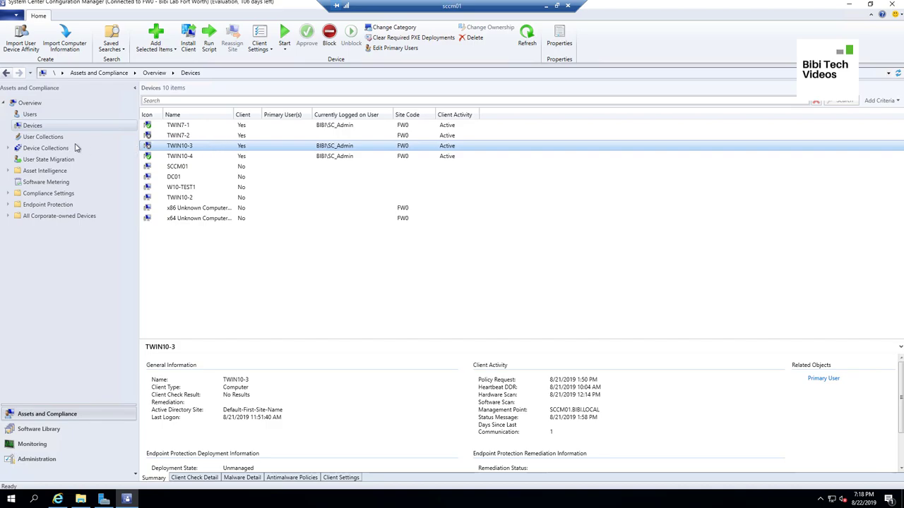
right_click(218, 151)
mouse_move(305, 153)
click(424, 167)
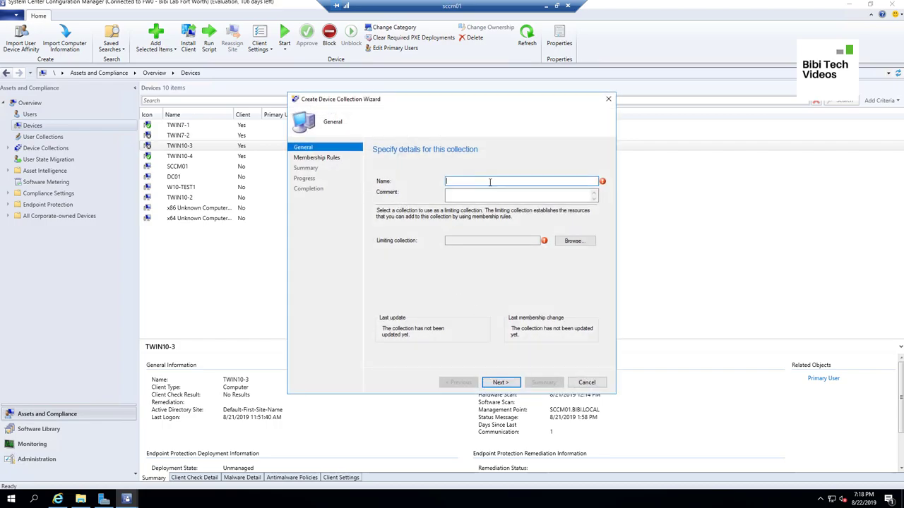
right_click(513, 181)
click(520, 224)
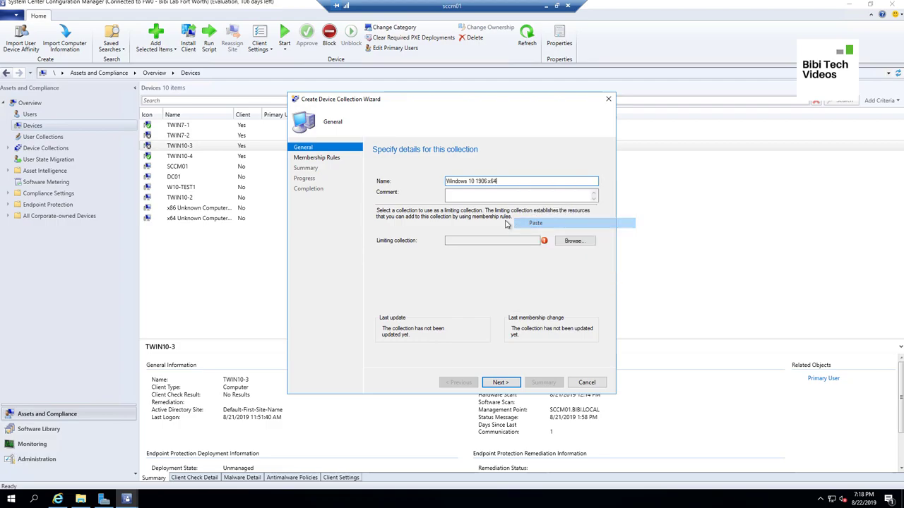
click(516, 192)
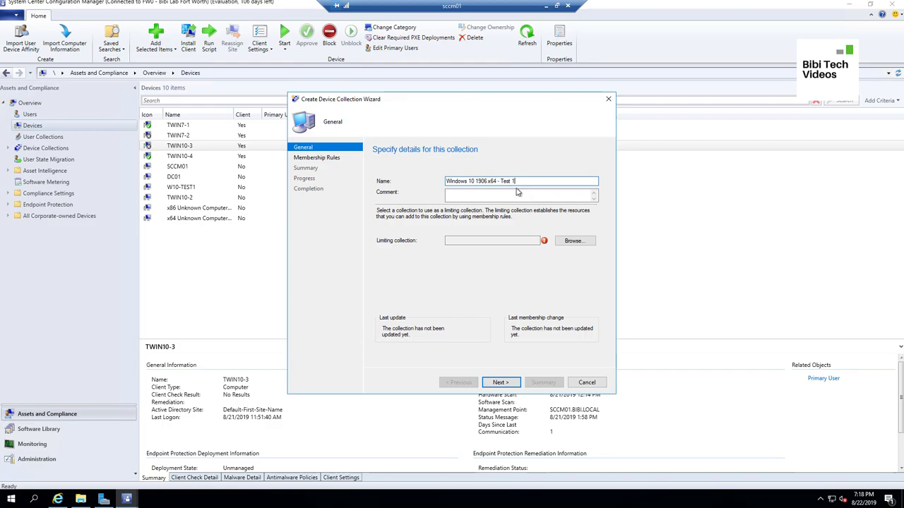
Set All Systems as the limiting collection and remove 'Test 1' from the collection name
click(573, 240)
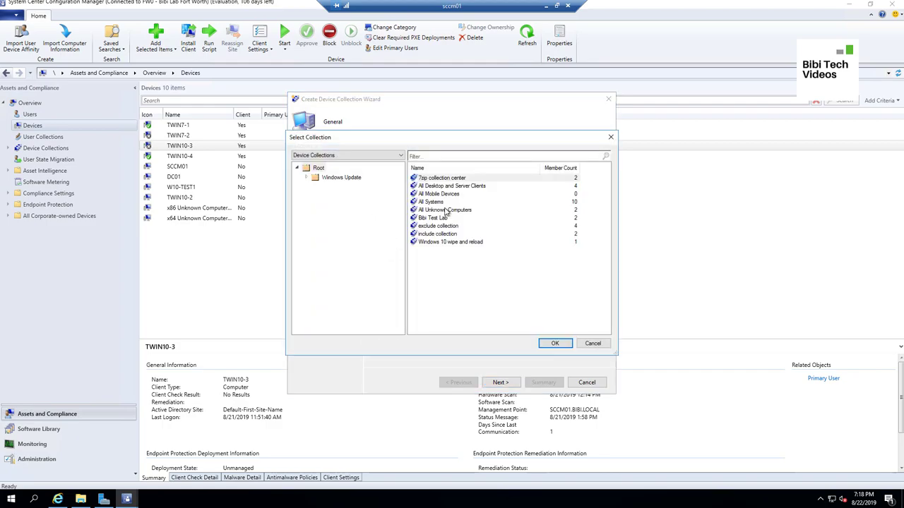
click(439, 203)
click(554, 343)
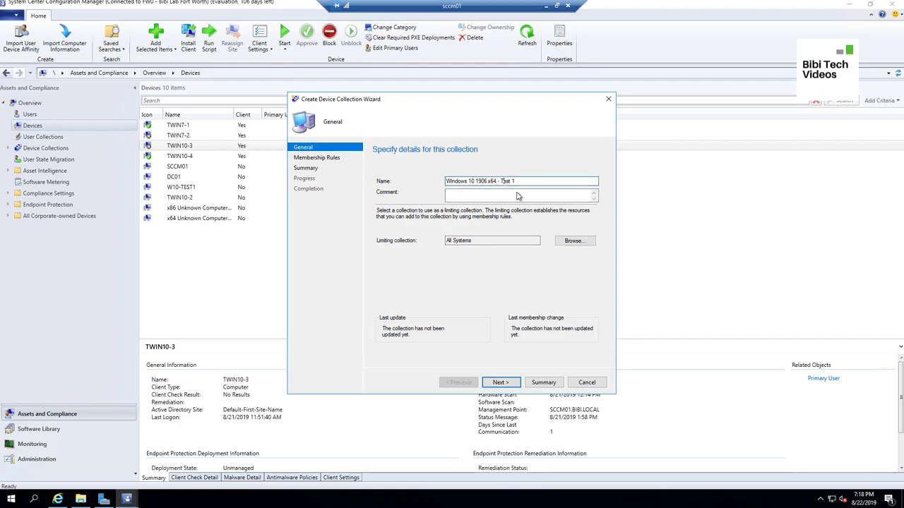
click(513, 385)
drag(500, 181, 544, 180)
key(BackSpace)
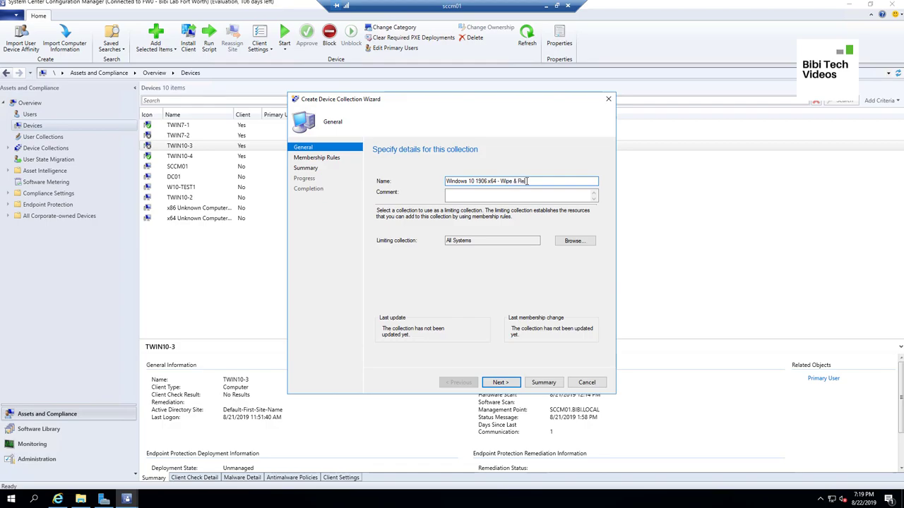
Finish the wizard to create the collection with TWIN10-3 as its member
click(500, 382)
click(512, 386)
click(511, 385)
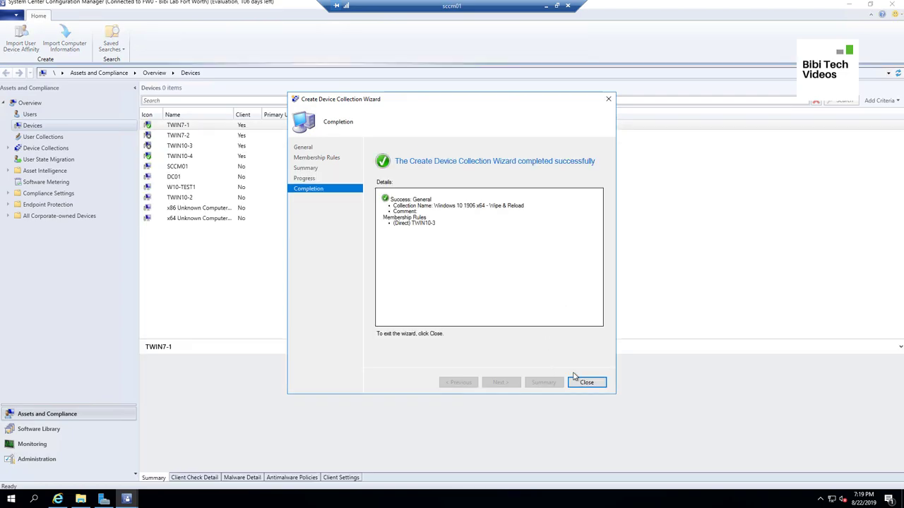
click(585, 382)
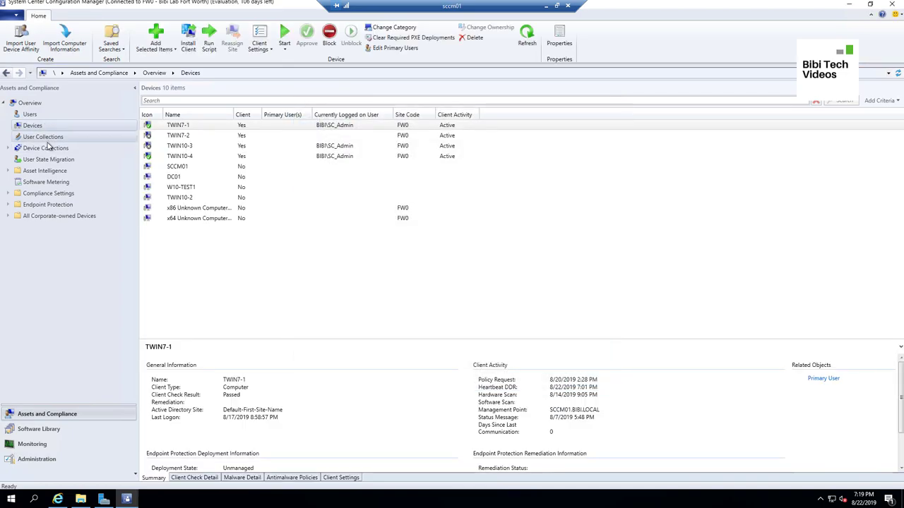
Deploy the Windows 10 1903 x64 task sequence to the Windows 10 1906 x64 - Wipe & Reload collection
click(53, 148)
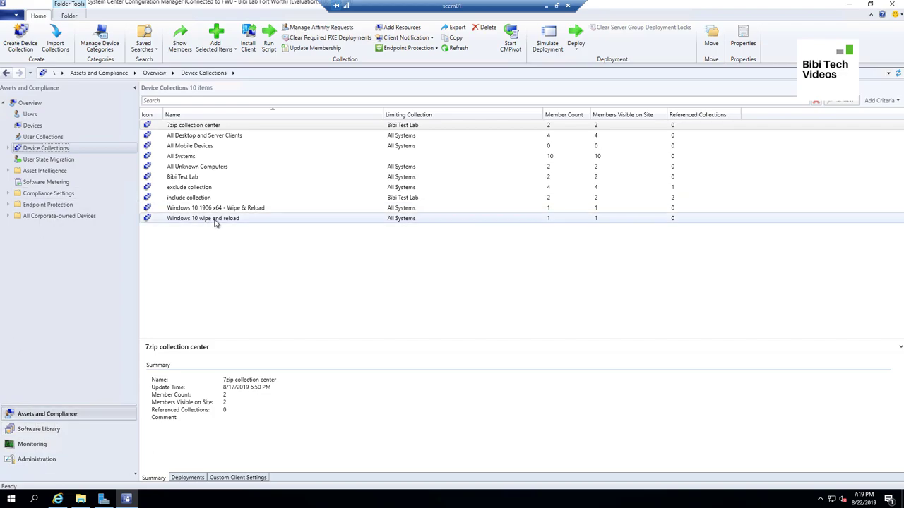
click(42, 428)
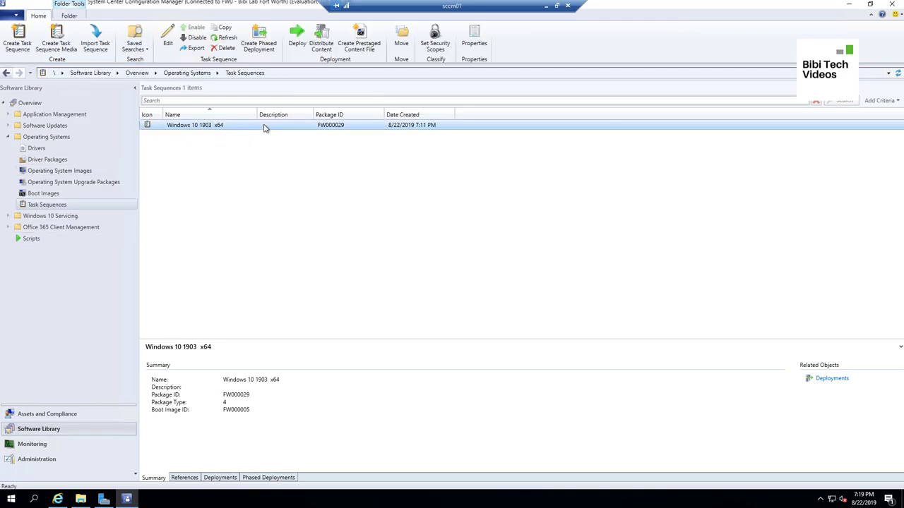
right_click(265, 127)
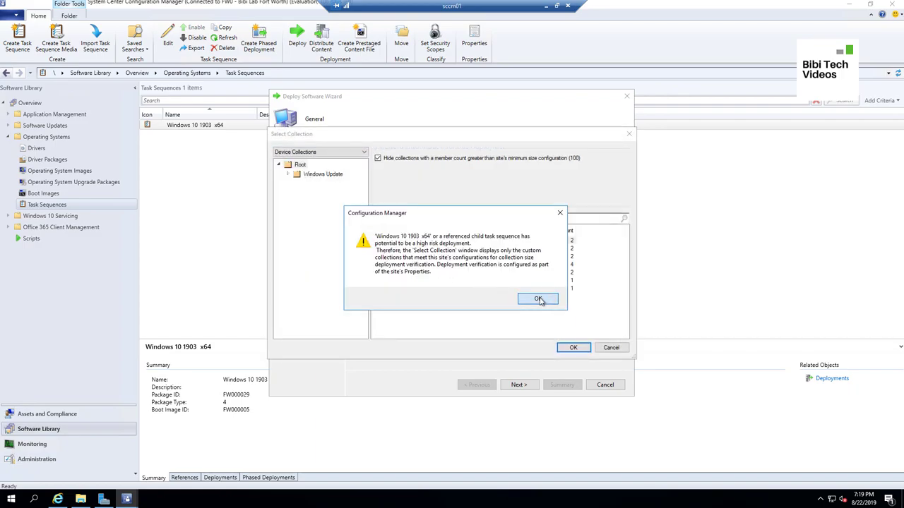
click(539, 299)
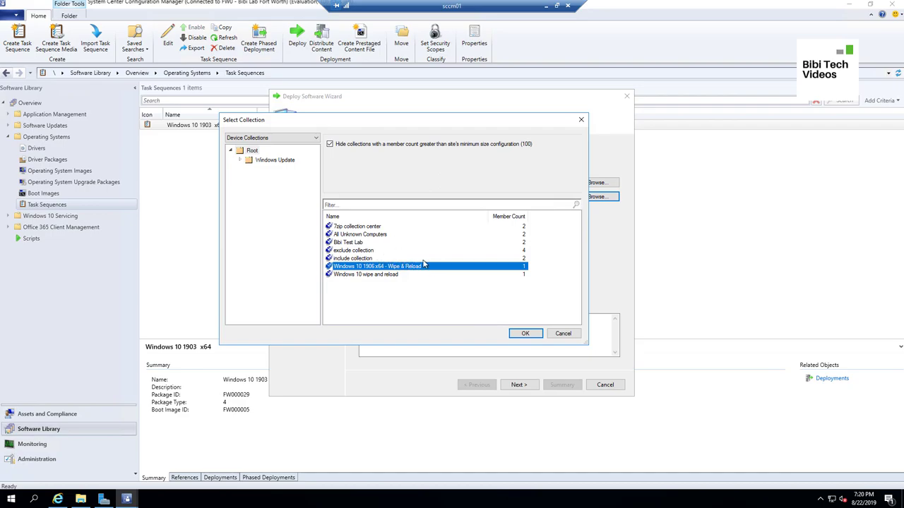
click(530, 336)
click(524, 334)
click(526, 336)
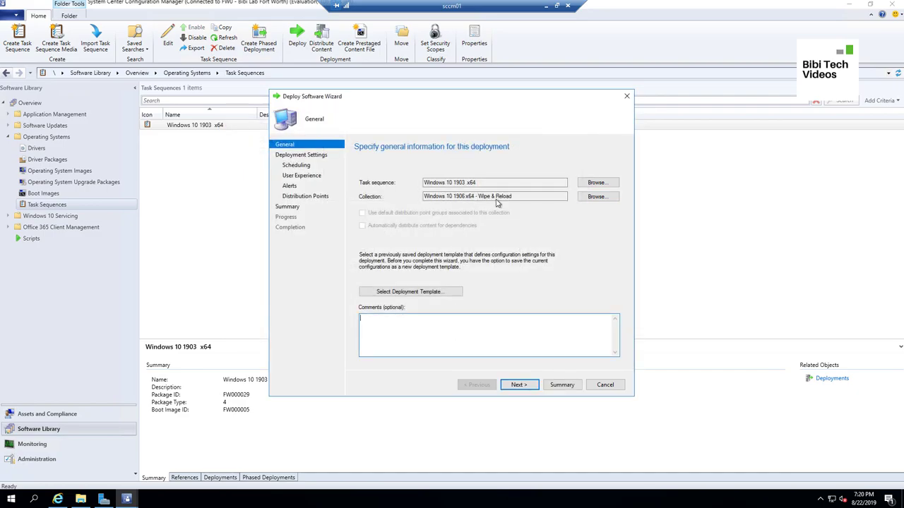
Leave Purpose as Available, made available to Only Configuration Manager Clients, and continue to Scheduling
click(520, 385)
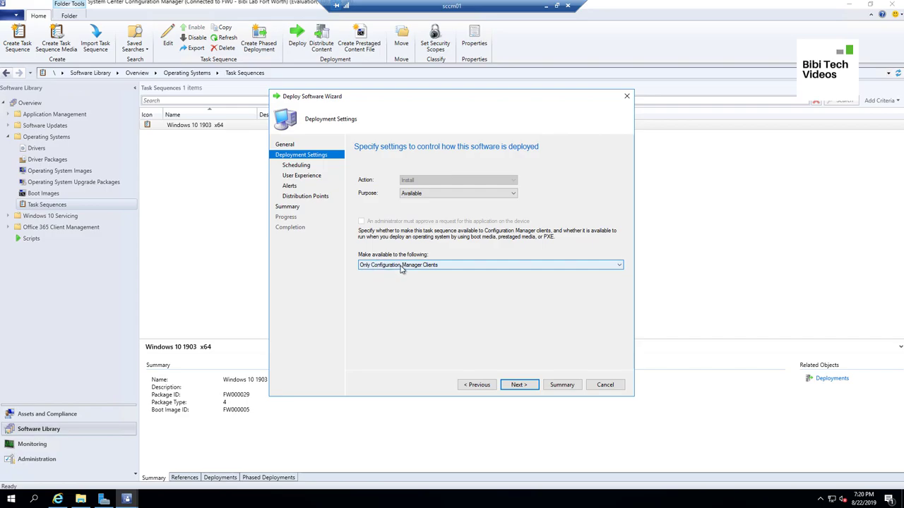
click(619, 267)
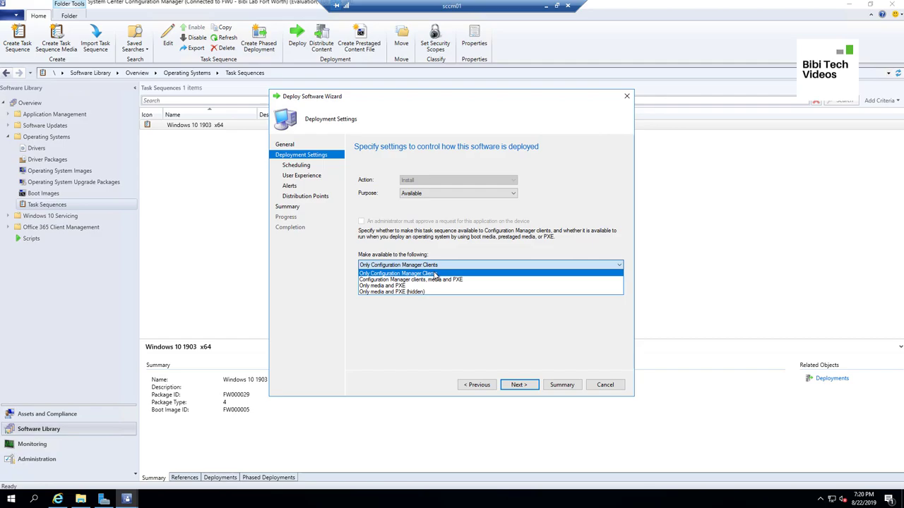
click(436, 275)
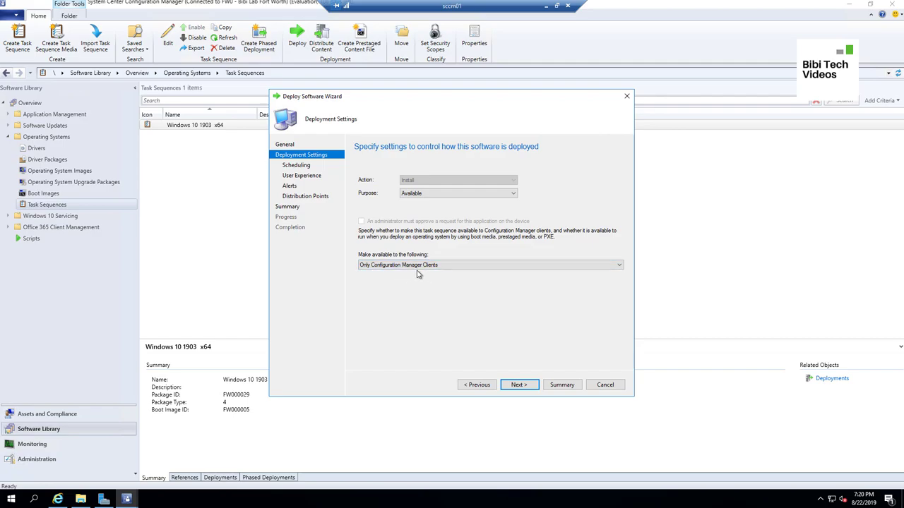
click(444, 266)
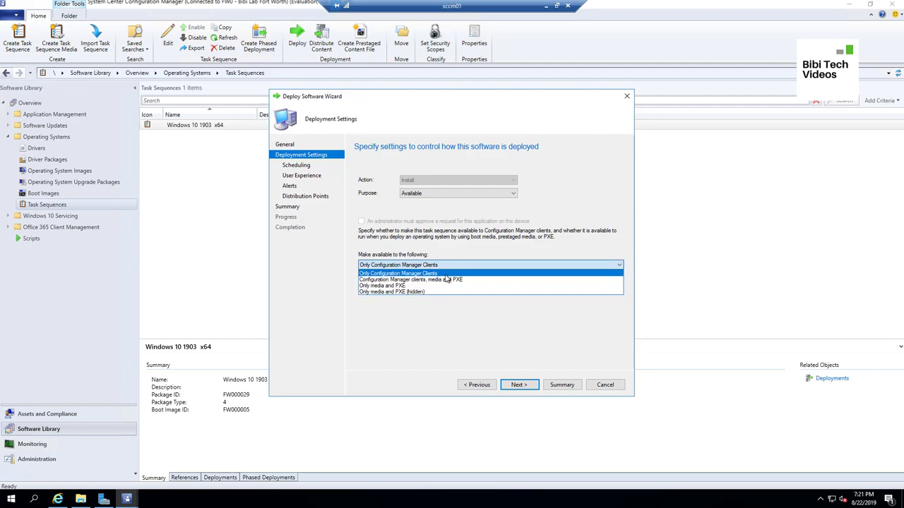
click(451, 276)
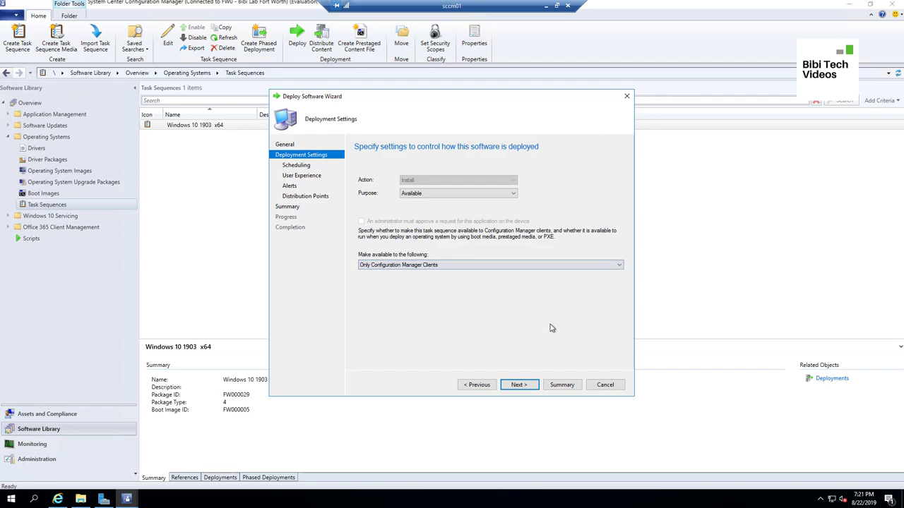
click(522, 388)
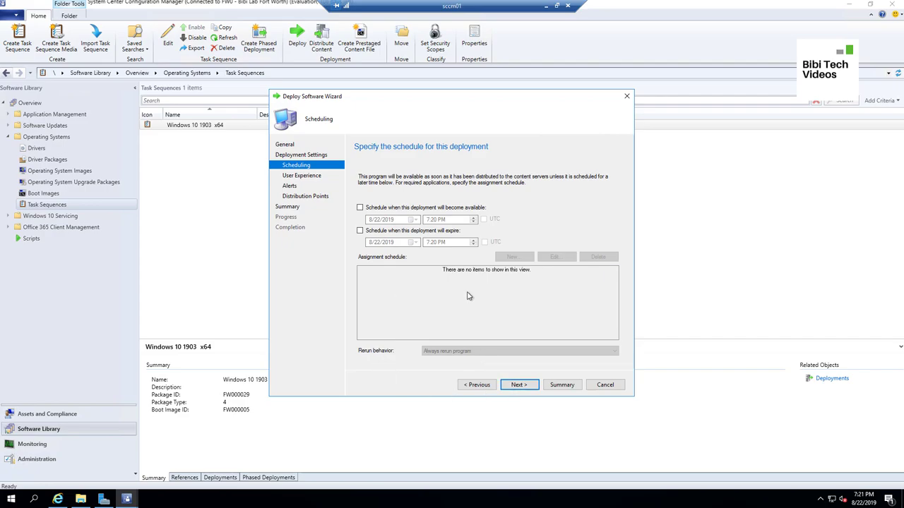
Allow software installation outside maintenance windows and disable committing write-filter changes at the deadline
click(519, 385)
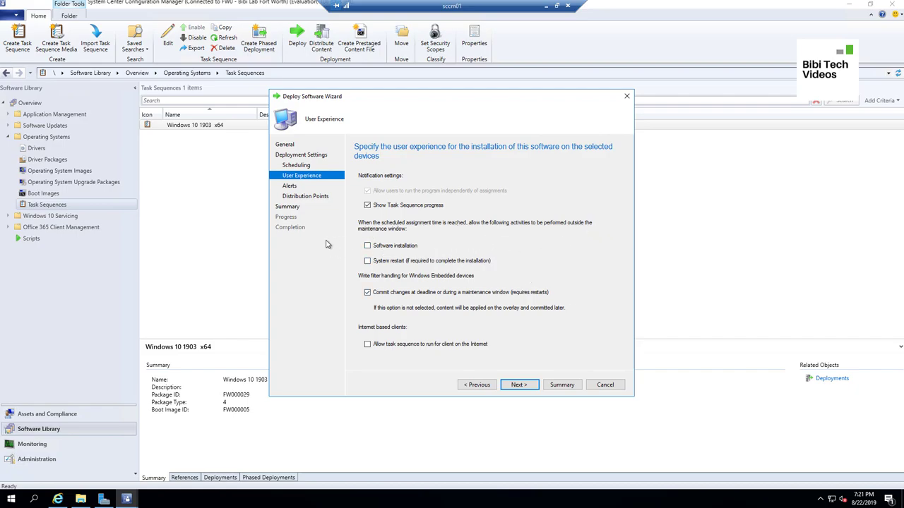
click(381, 250)
click(367, 292)
Complete the deployment wizard and minimize the sccm01 remote session
click(519, 385)
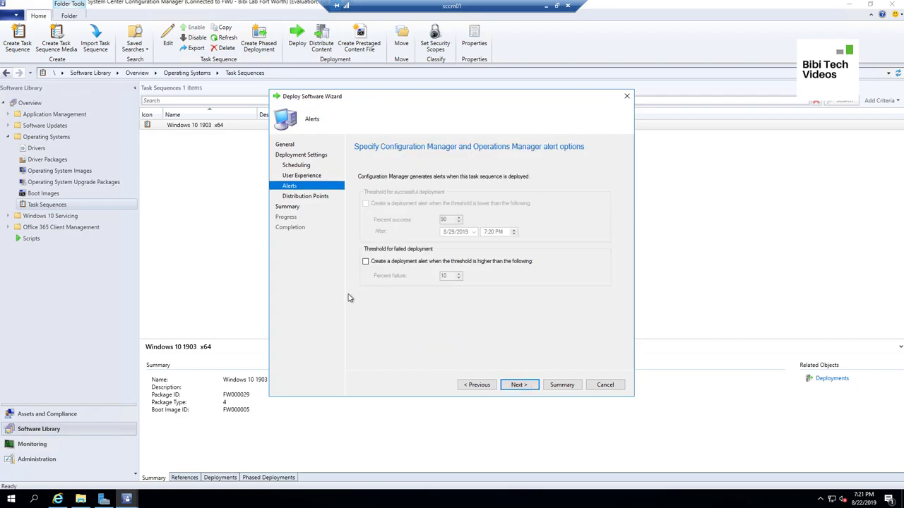
click(534, 385)
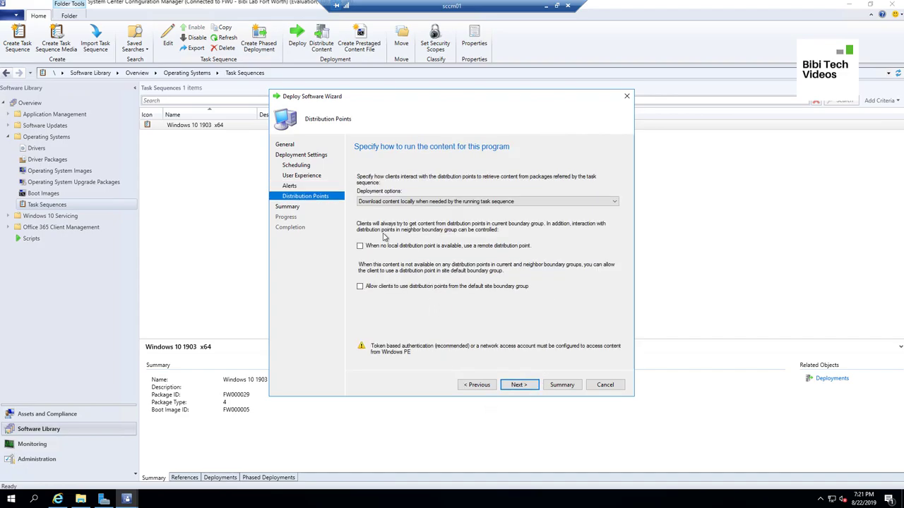
click(519, 385)
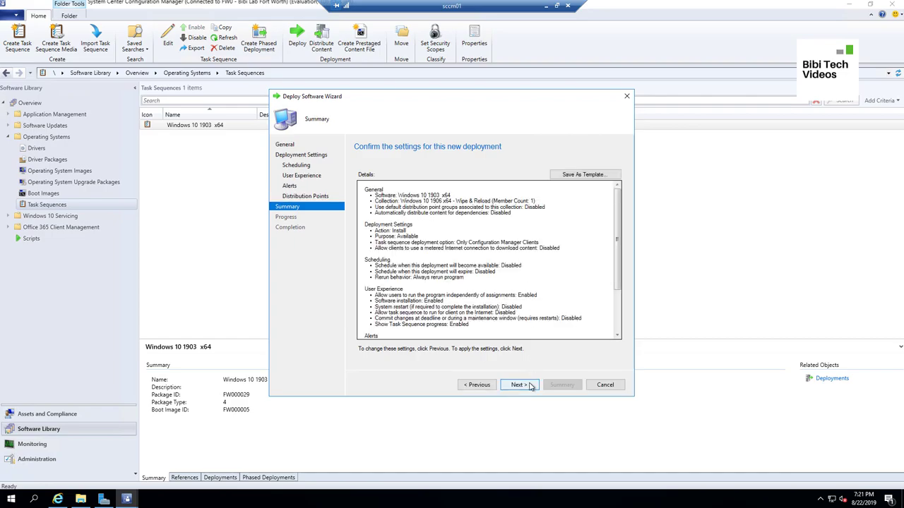
click(531, 385)
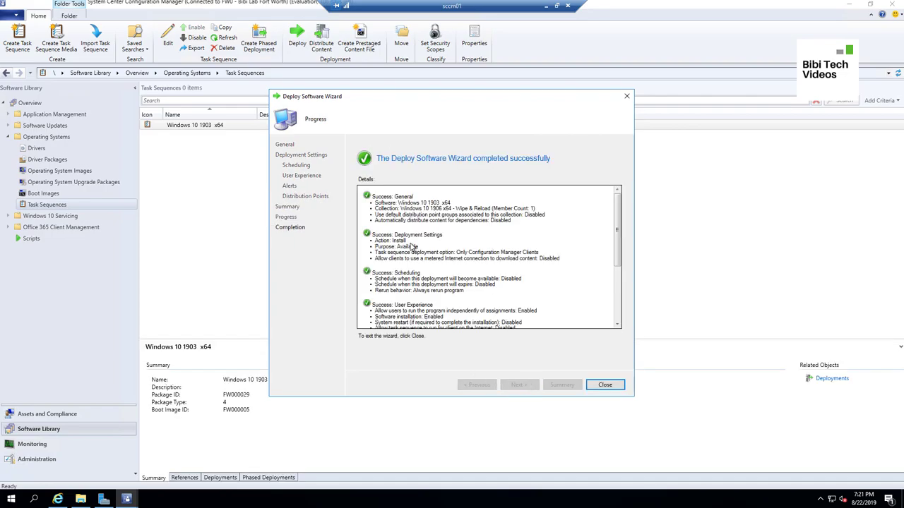
click(605, 385)
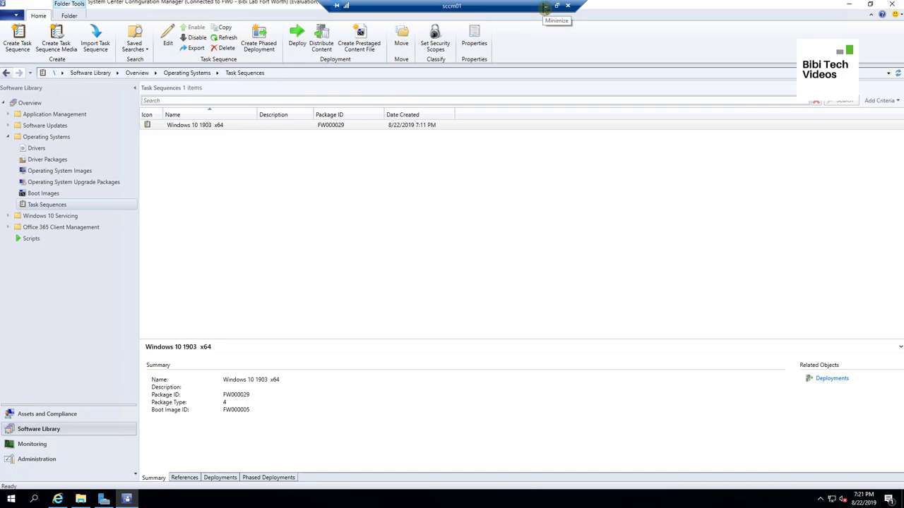
click(545, 7)
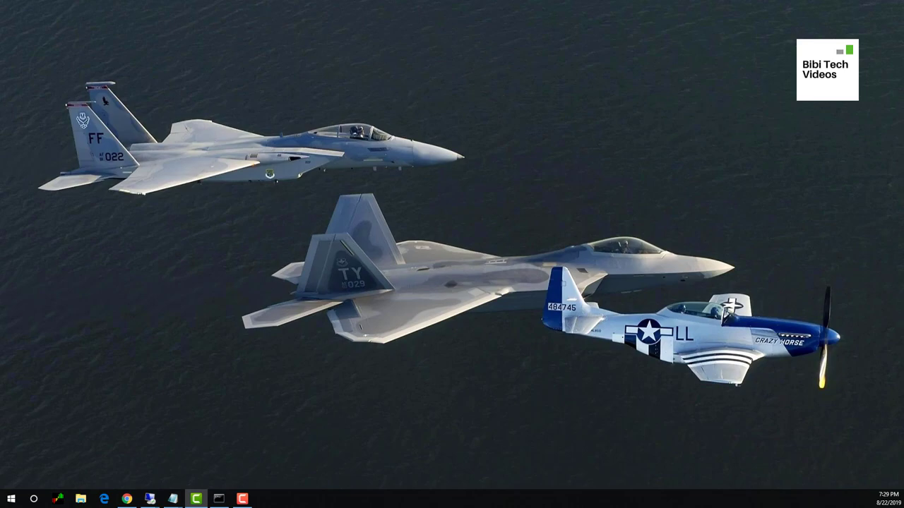
On TWIN10-3, search Windows for 'software', then dismiss the search results to leave the desktop
key(alt+Tab)
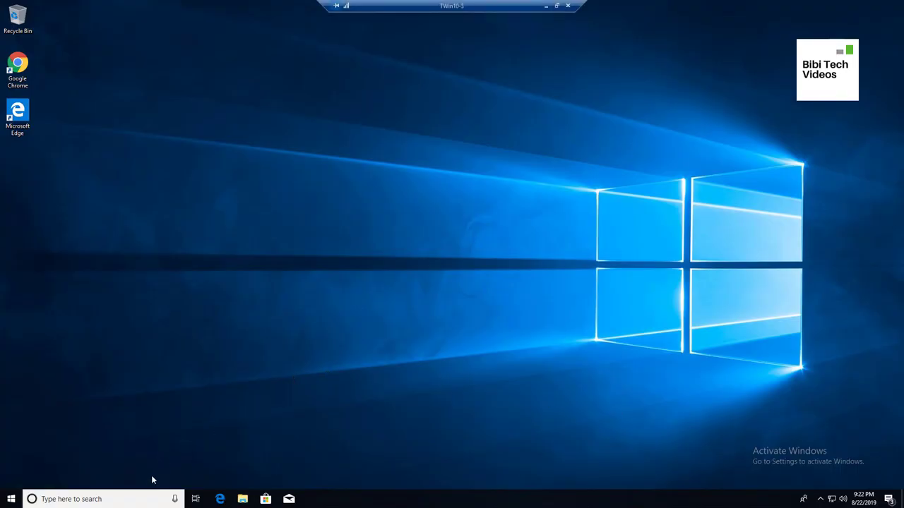
click(106, 503)
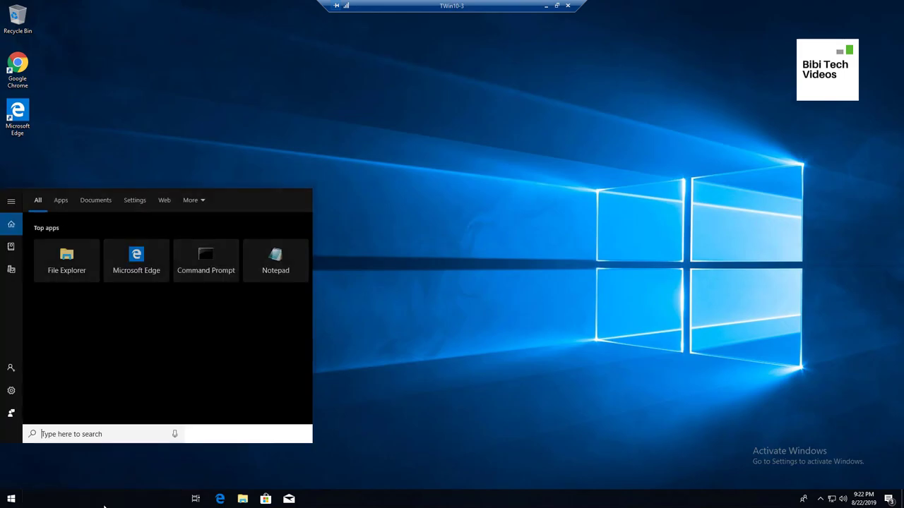
text(sfot)
key(BackSpace)
key(BackSpace)
key(BackSpace)
text(oftware)
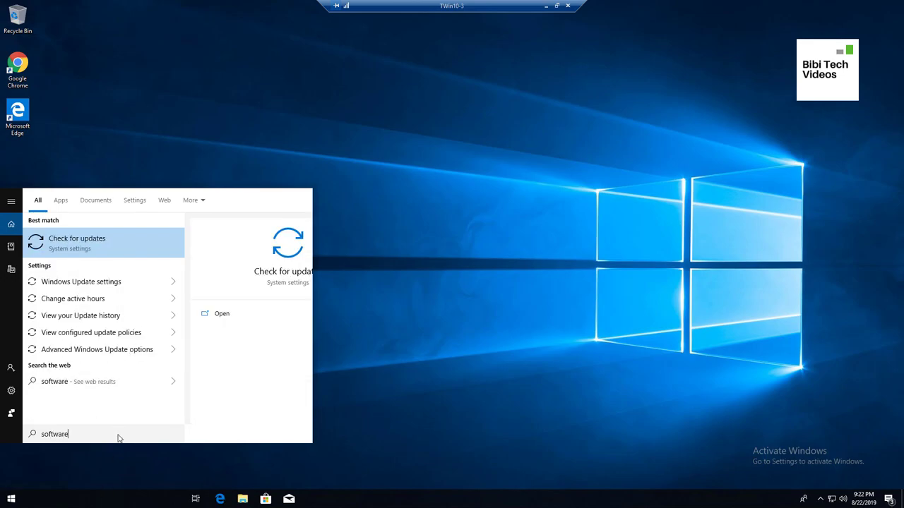
text( ce)
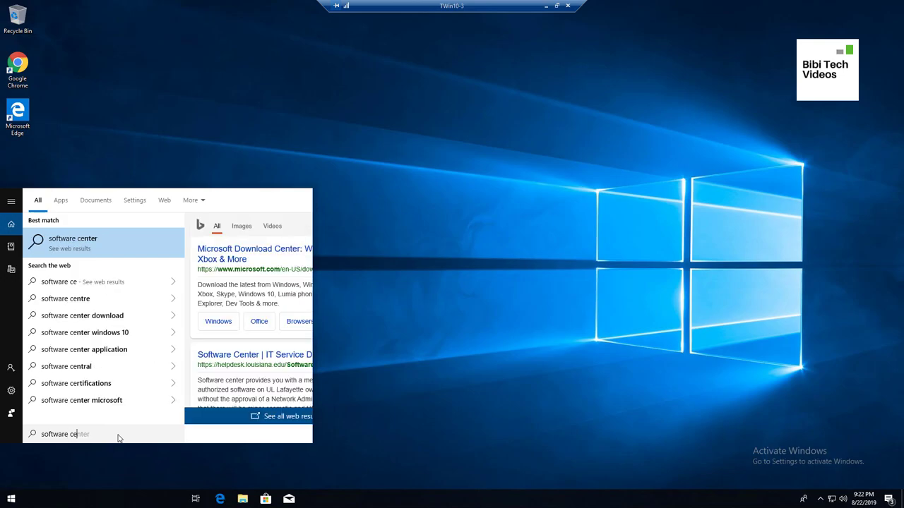
key(BackSpace)
key(BackSpace)
key(BackSpace)
key(BackSpace)
key(BackSpace)
key(BackSpace)
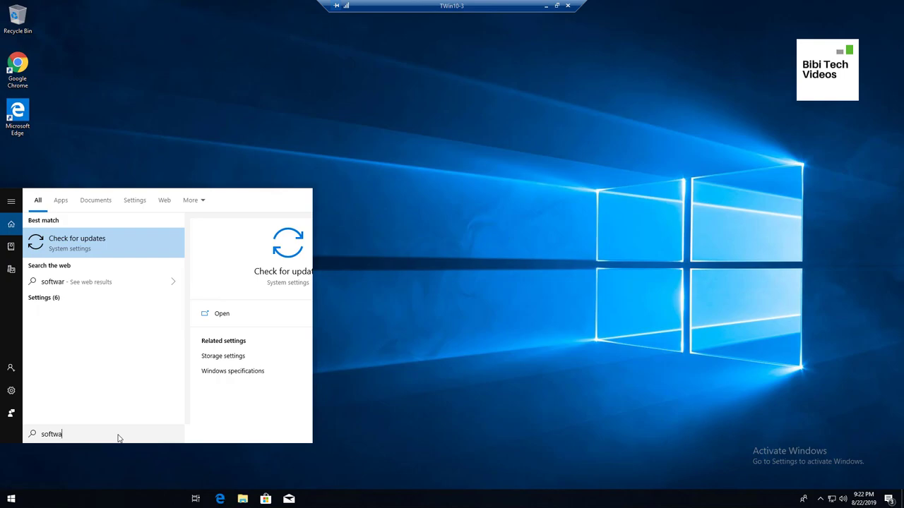
click(198, 70)
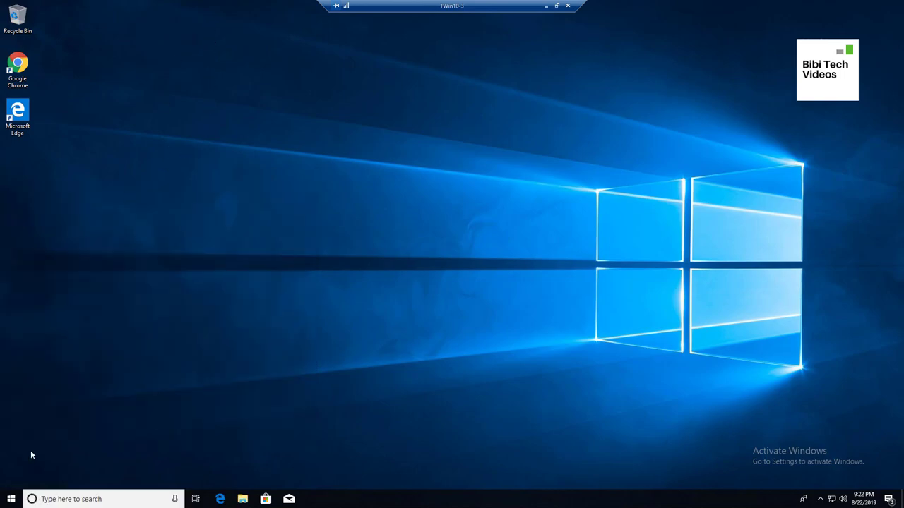
click(11, 499)
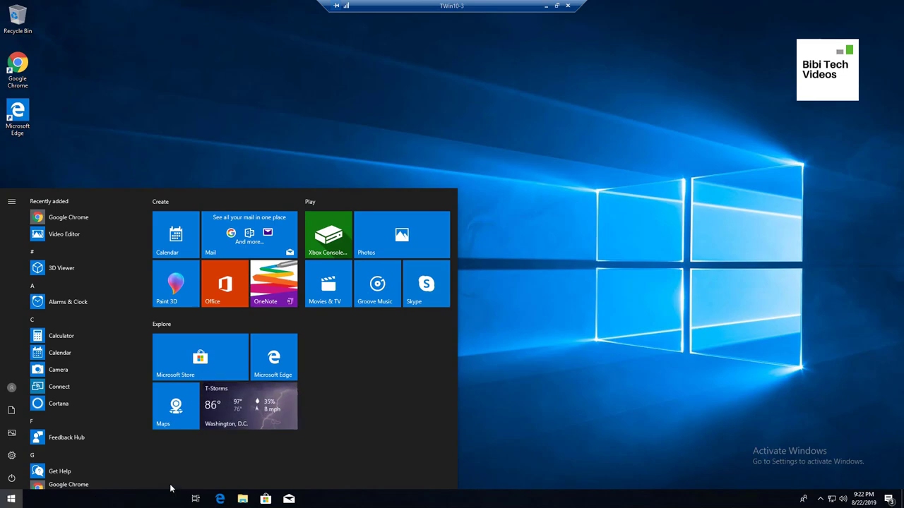
click(549, 308)
click(103, 499)
text(softw)
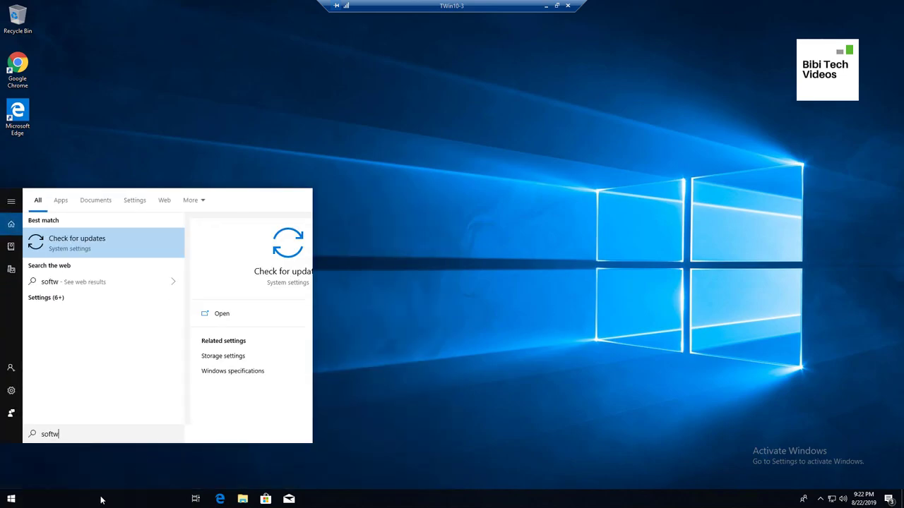
text(are)
click(460, 340)
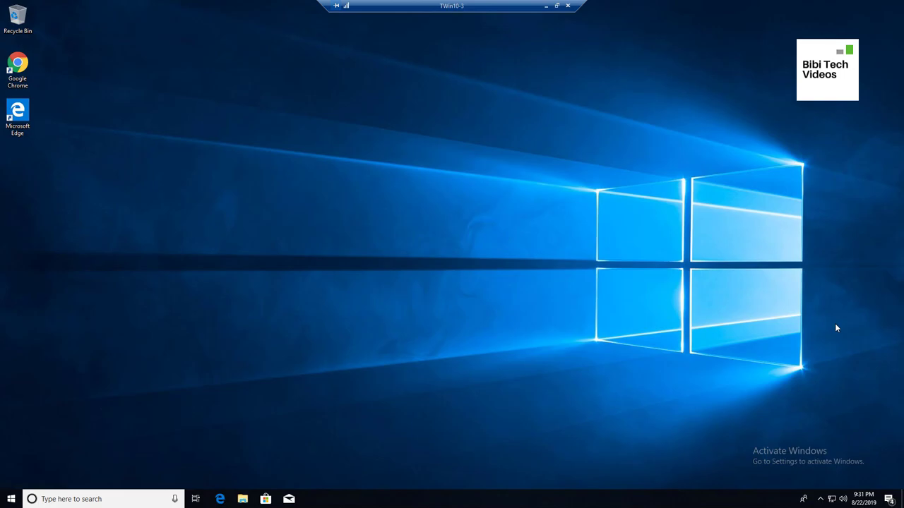
Open Control Panel on TWIN10-3 by searching 'con'
click(88, 498)
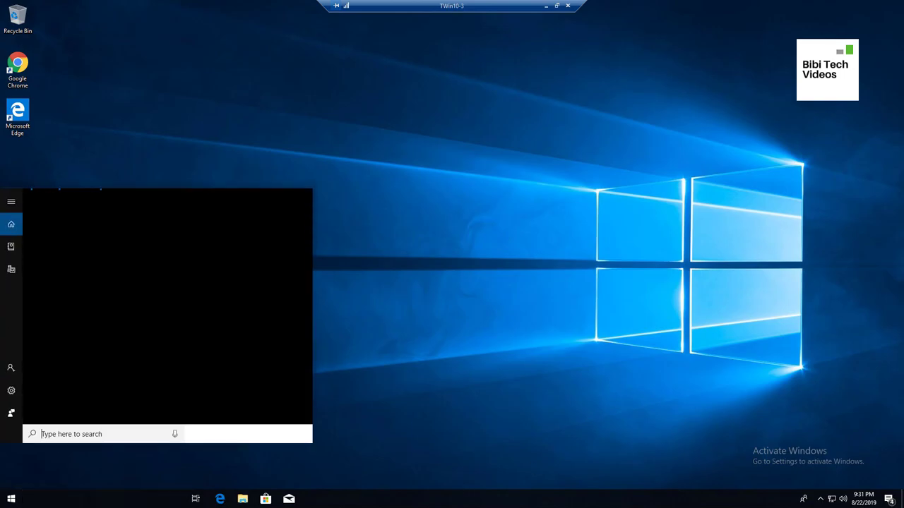
key(Escape)
click(10, 499)
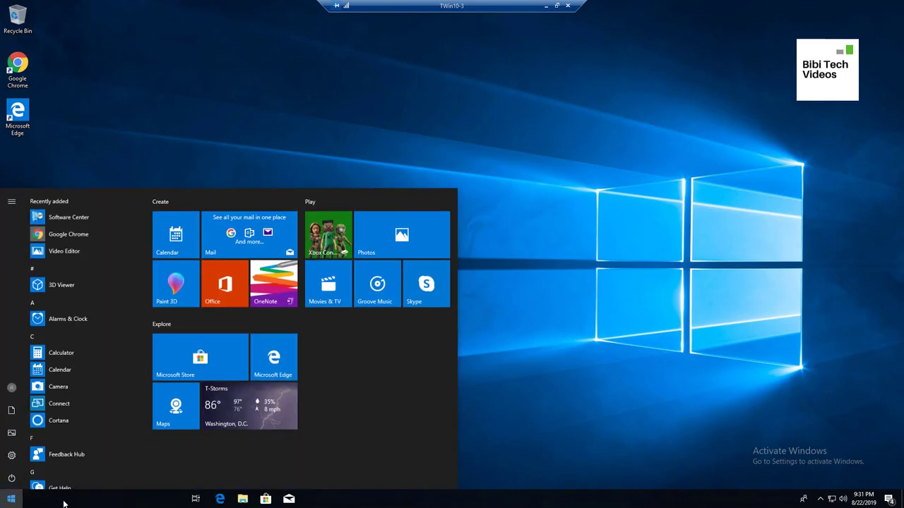
click(10, 501)
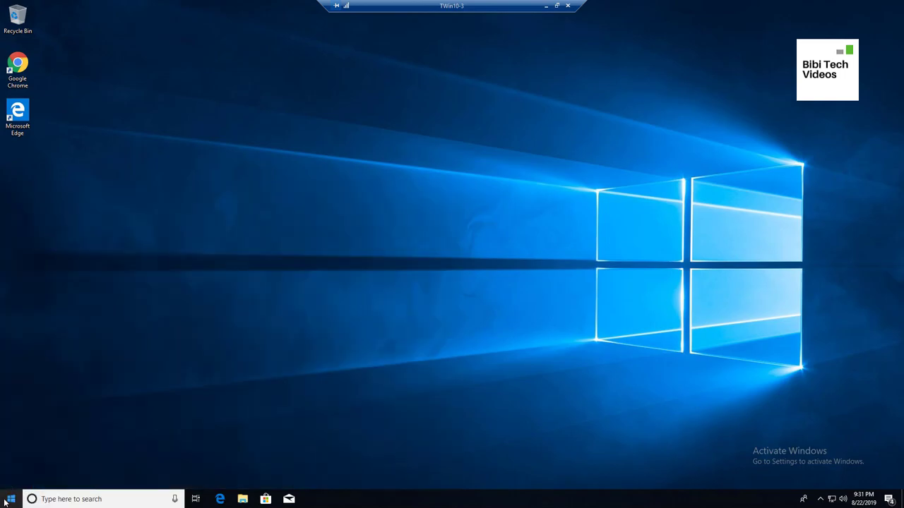
click(67, 499)
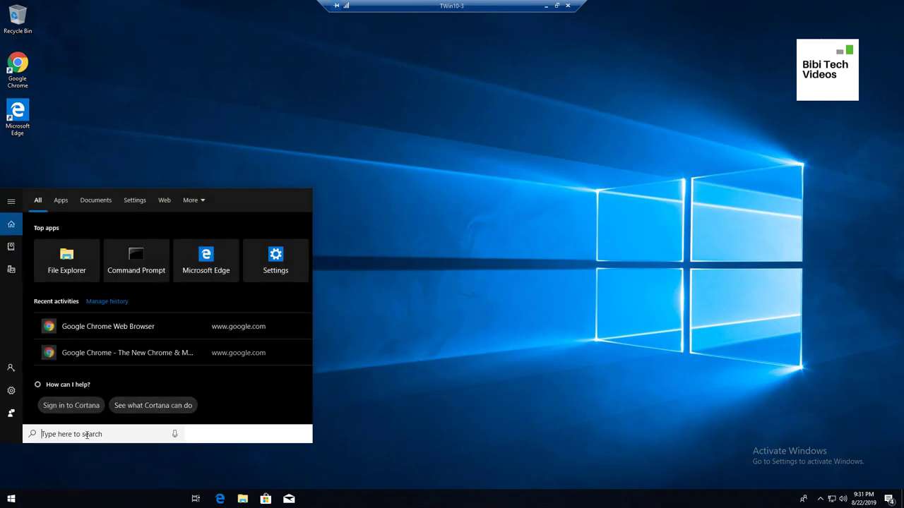
text(con)
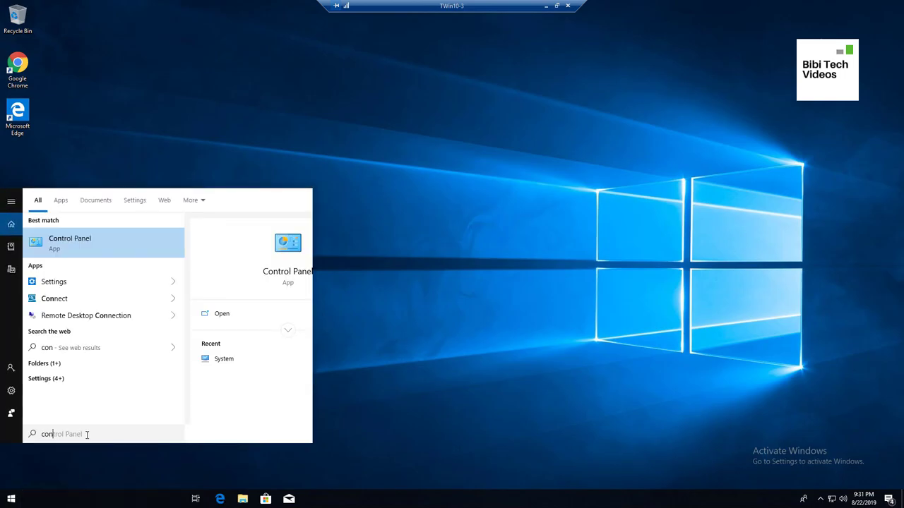
key(Return)
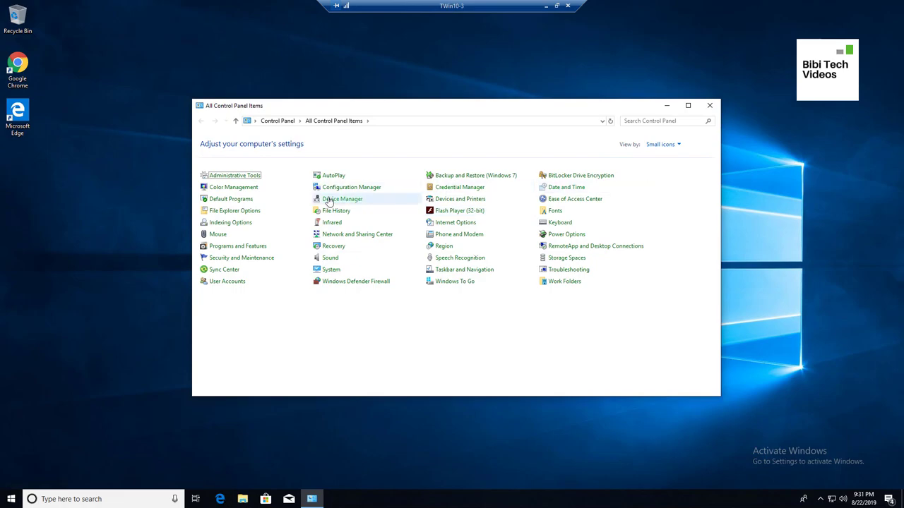
Run the Machine Policy Retrieval & Evaluation Cycle from Configuration Manager actions, then close Control Panel
click(360, 198)
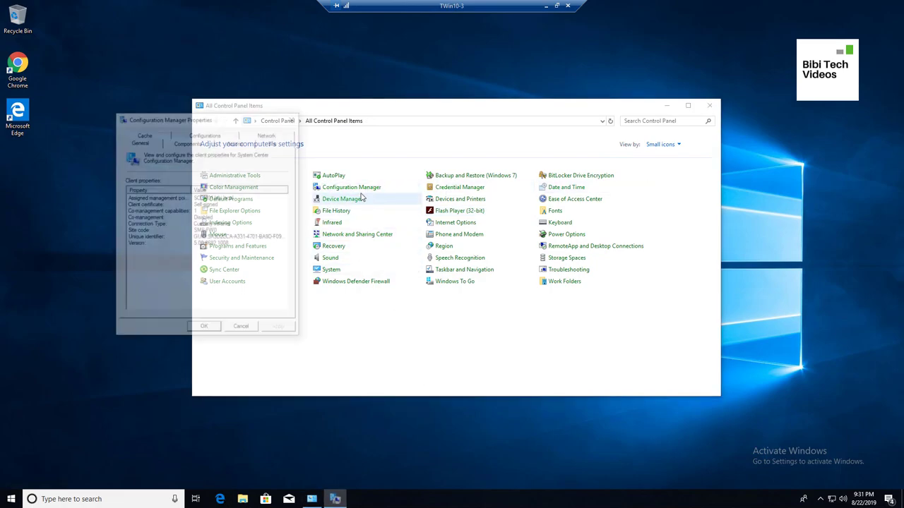
click(236, 142)
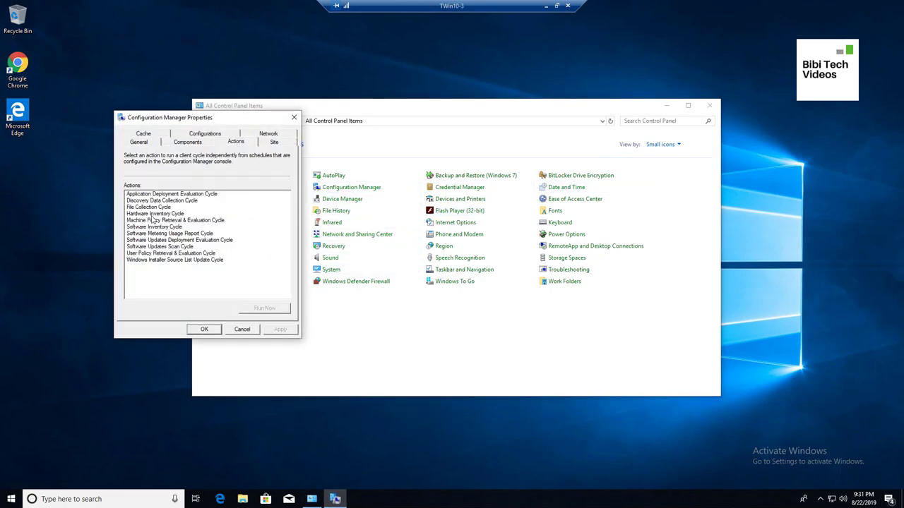
click(170, 220)
click(265, 308)
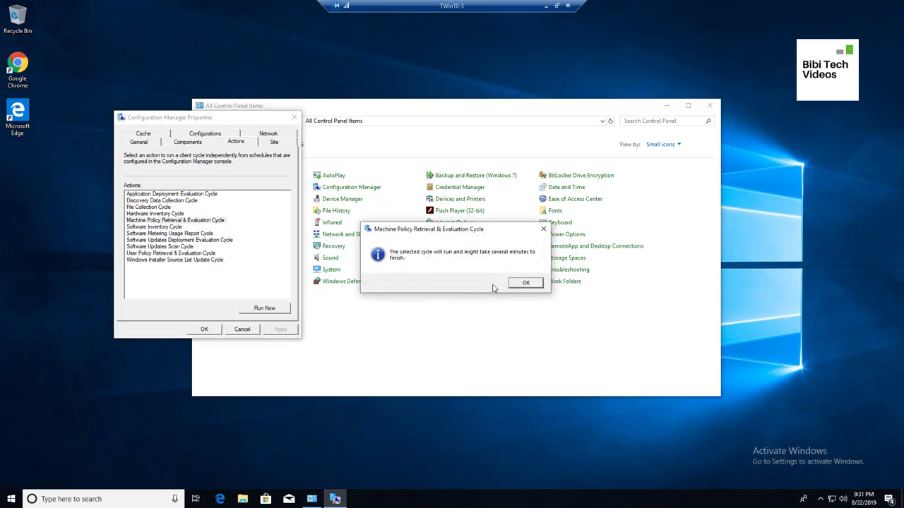
click(526, 282)
click(204, 329)
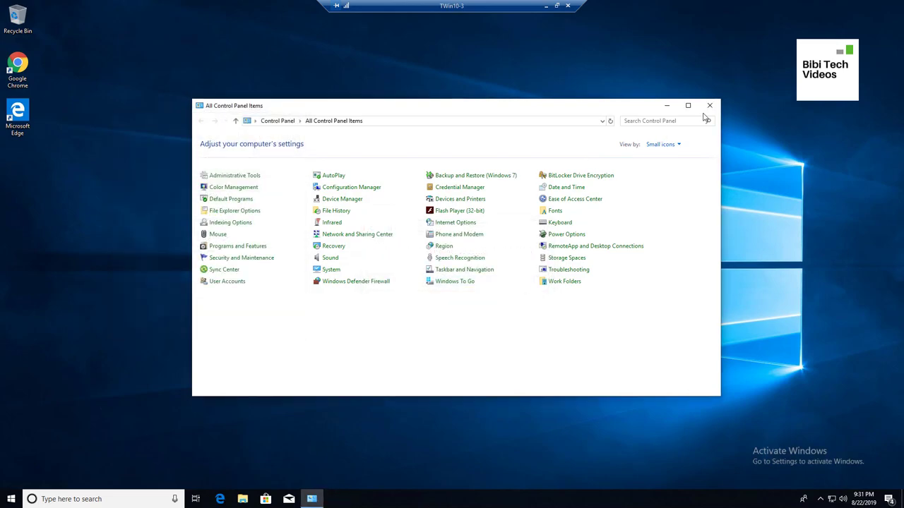
click(709, 105)
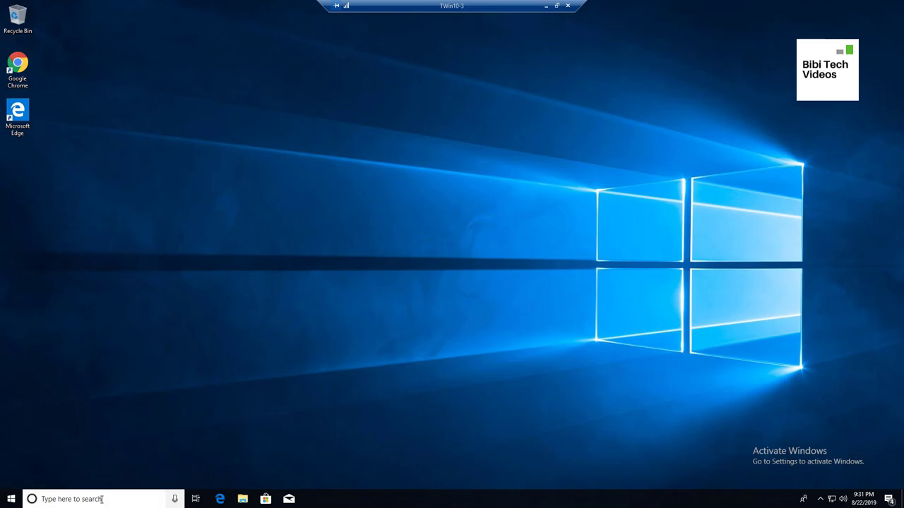
click(102, 499)
Launch Software Center by searching 'sof' and check its Updates and Applications lists
text(sof)
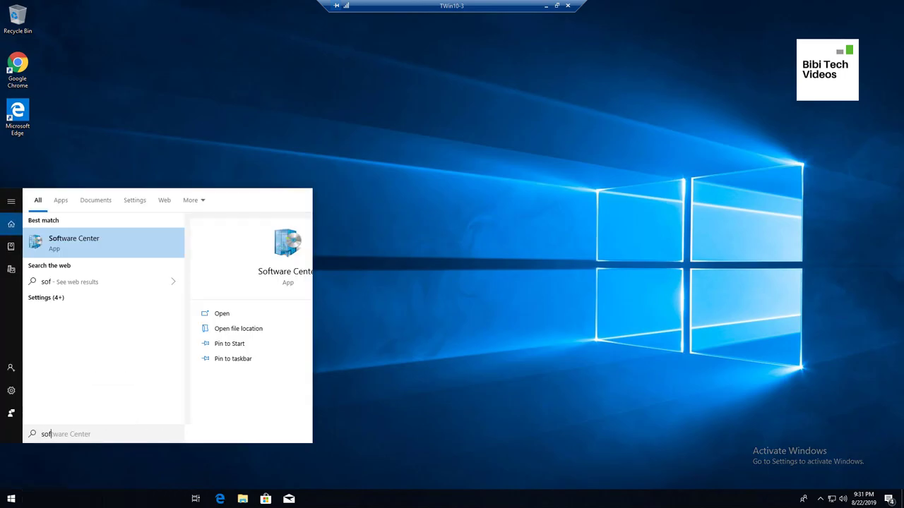
key(Return)
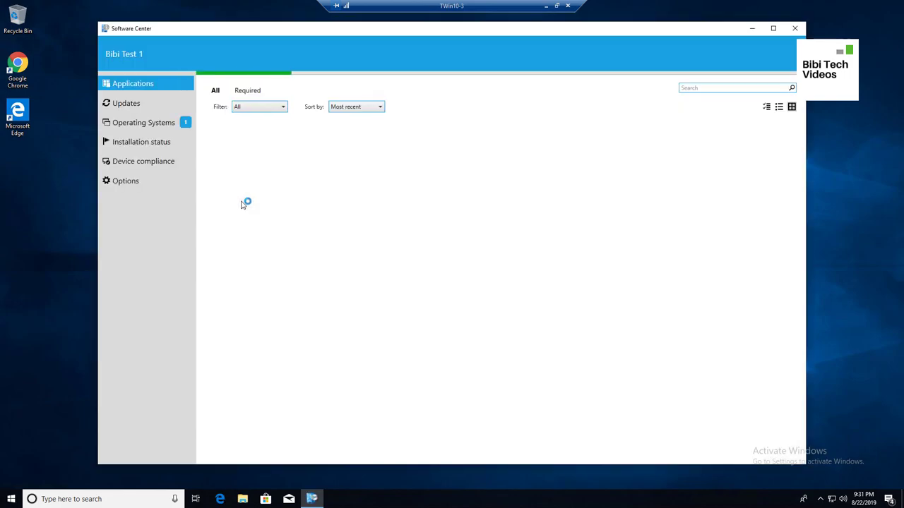
click(129, 107)
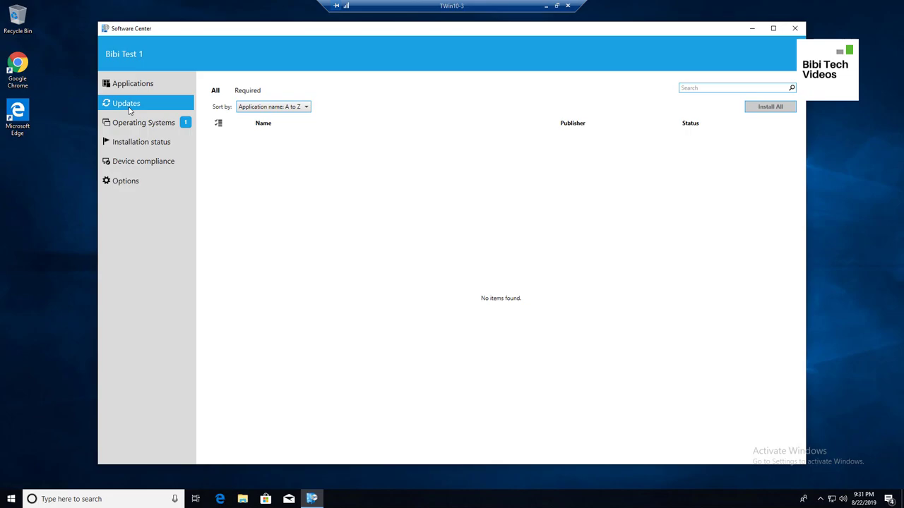
click(156, 87)
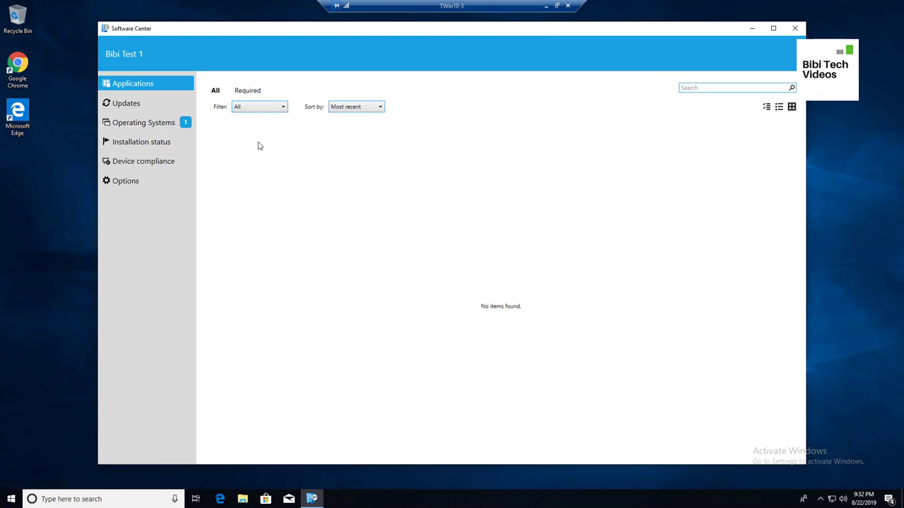
Try the Applications filter and layout views, then show the Operating Systems list
click(258, 107)
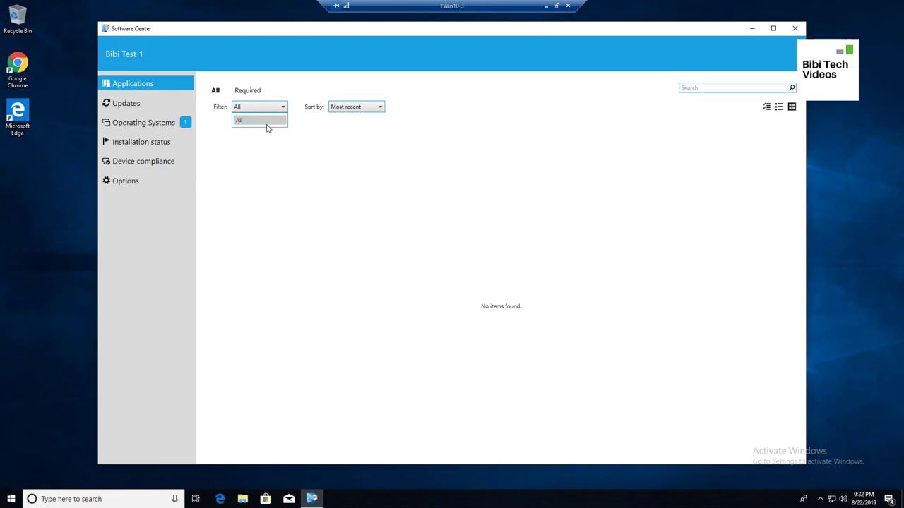
click(784, 111)
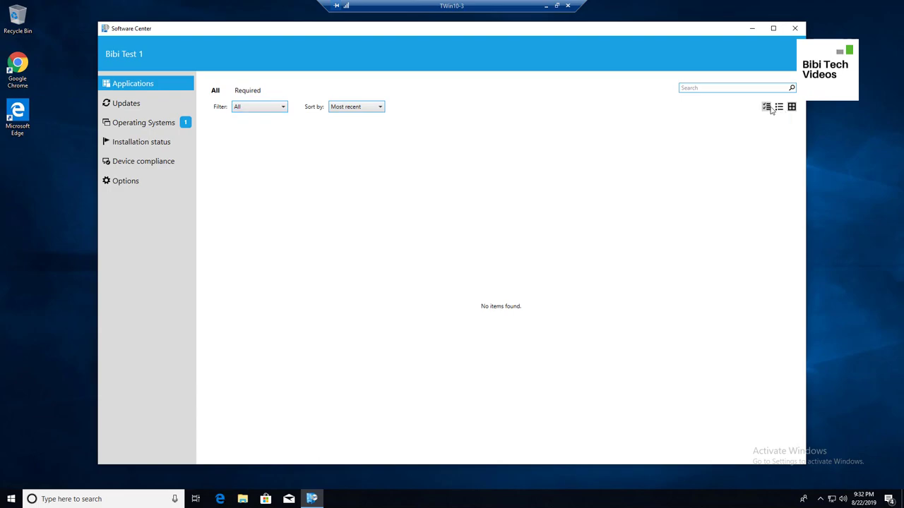
click(767, 110)
click(790, 110)
click(779, 108)
click(767, 108)
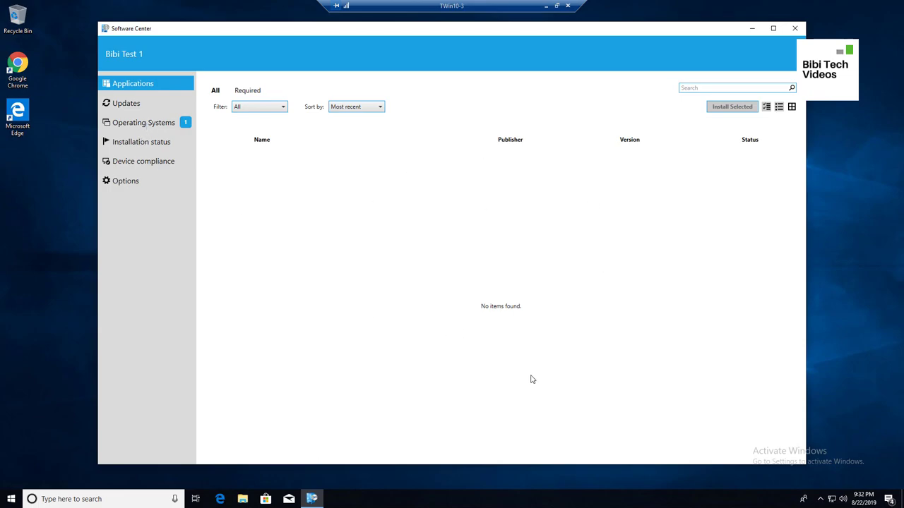
click(141, 129)
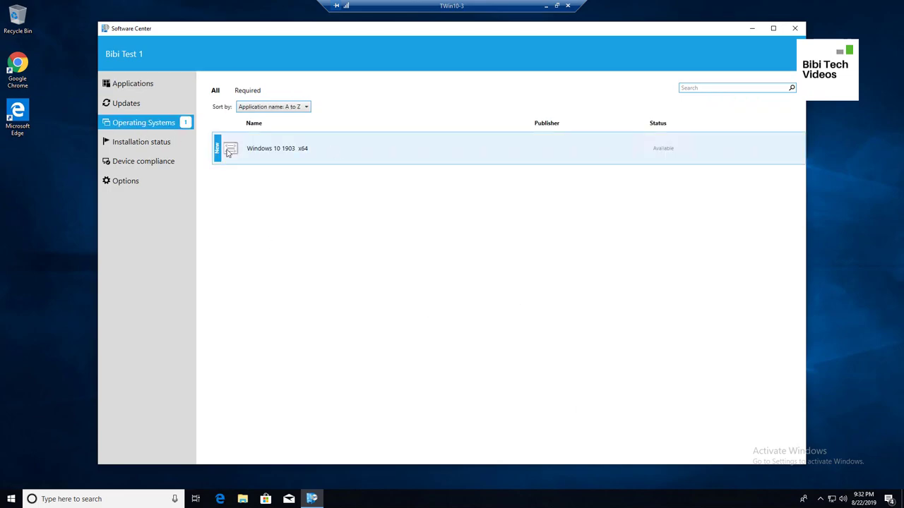
Install Windows 10 1903 x64, confirm the upgrade, and maximize the window to watch the restart countdown
click(290, 149)
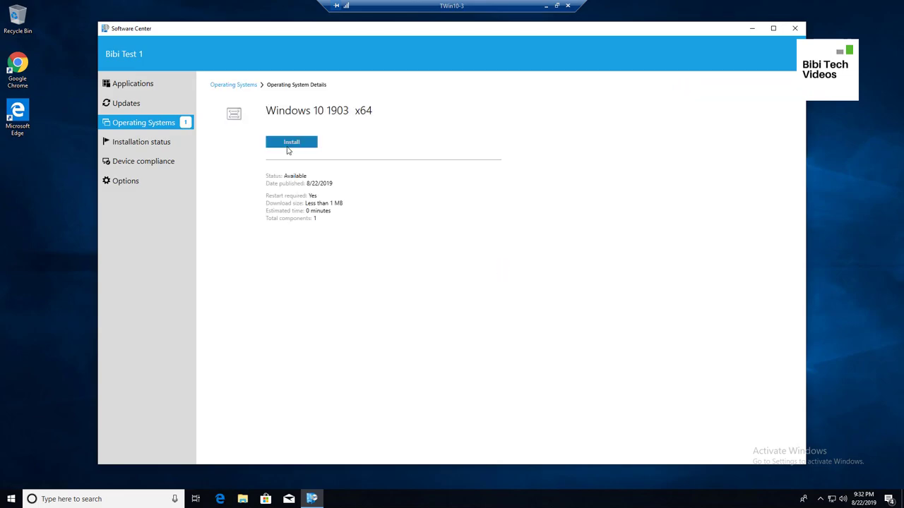
click(228, 86)
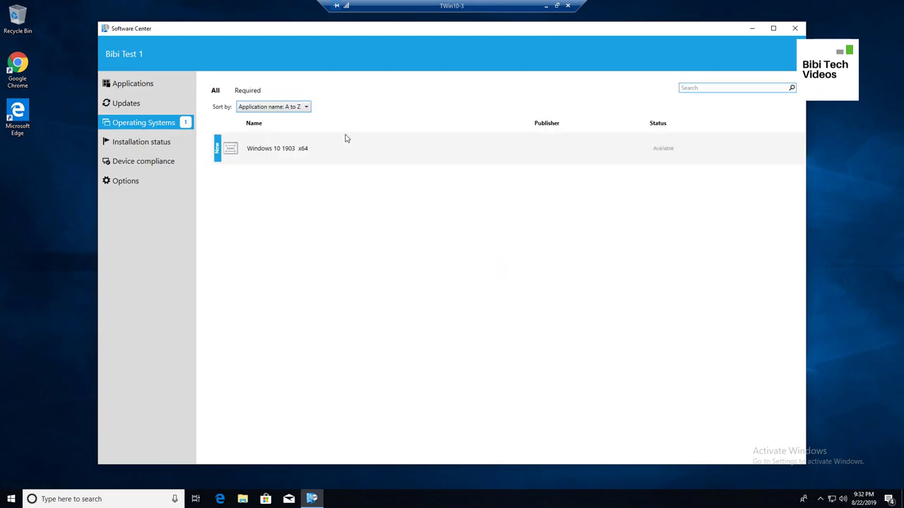
click(279, 153)
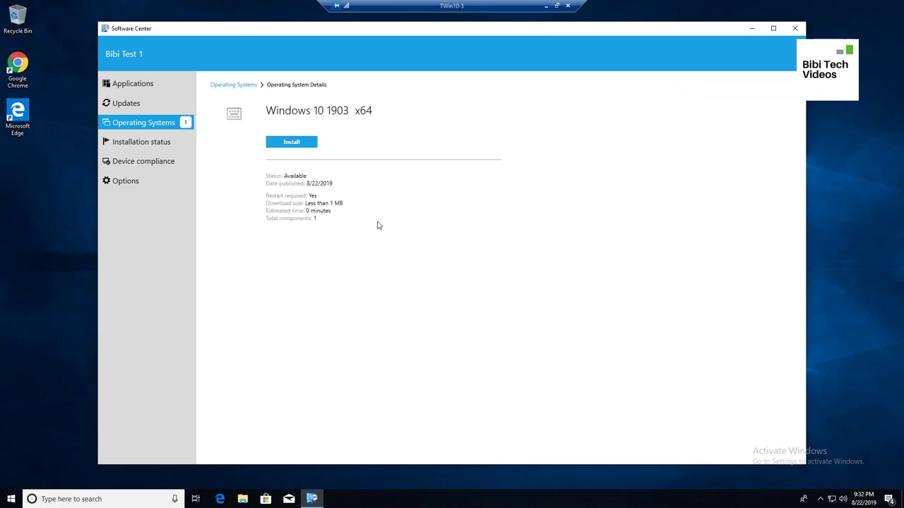
click(296, 145)
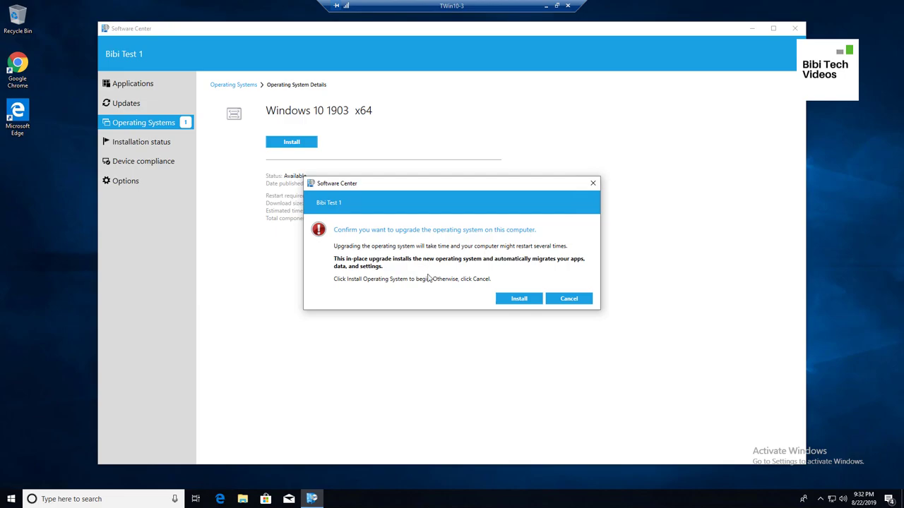
click(525, 301)
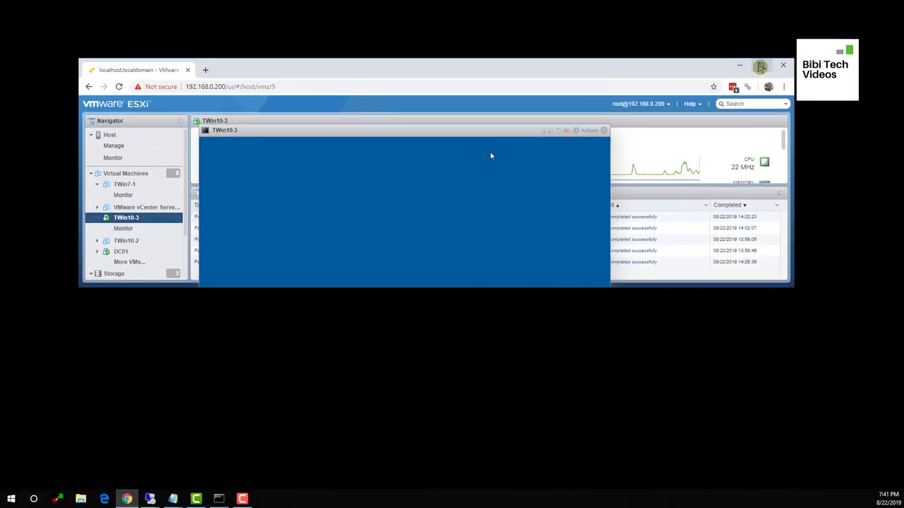
click(762, 67)
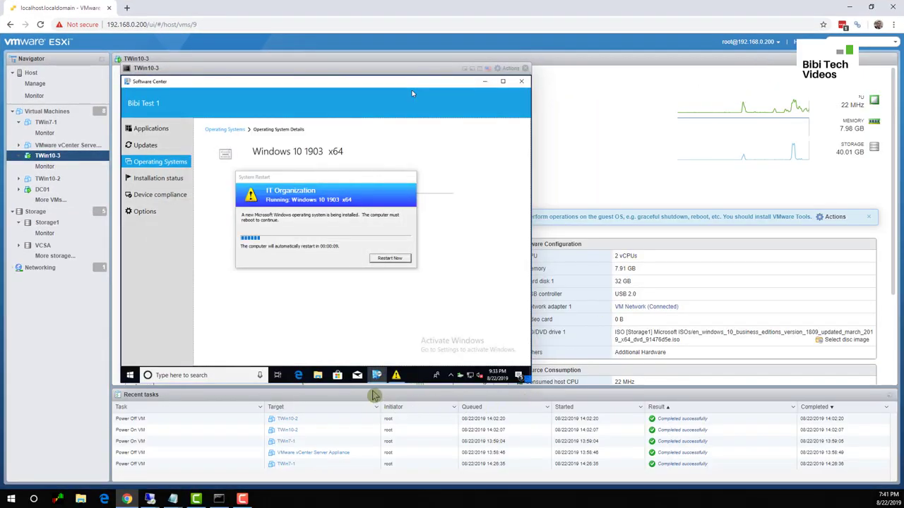
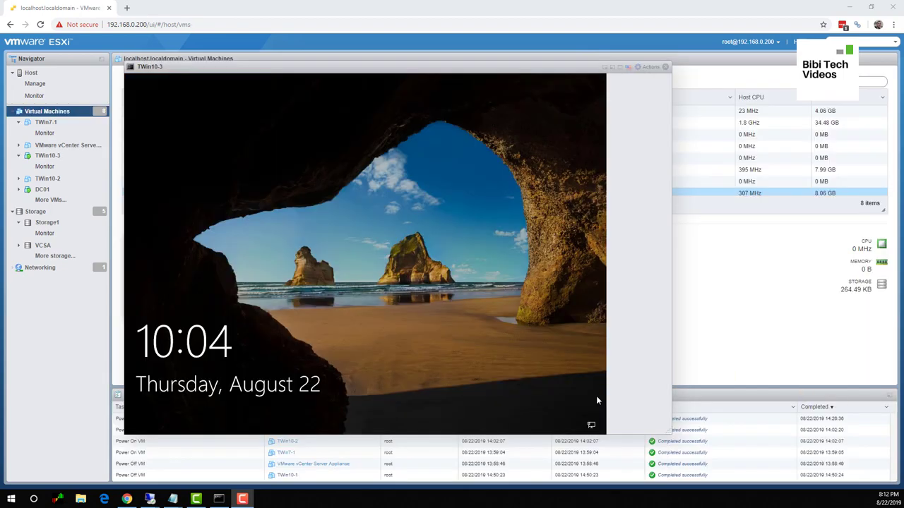
Past the lock screen, sign in to TWin10-3 with the BIBI domain admin user name and password
click(362, 321)
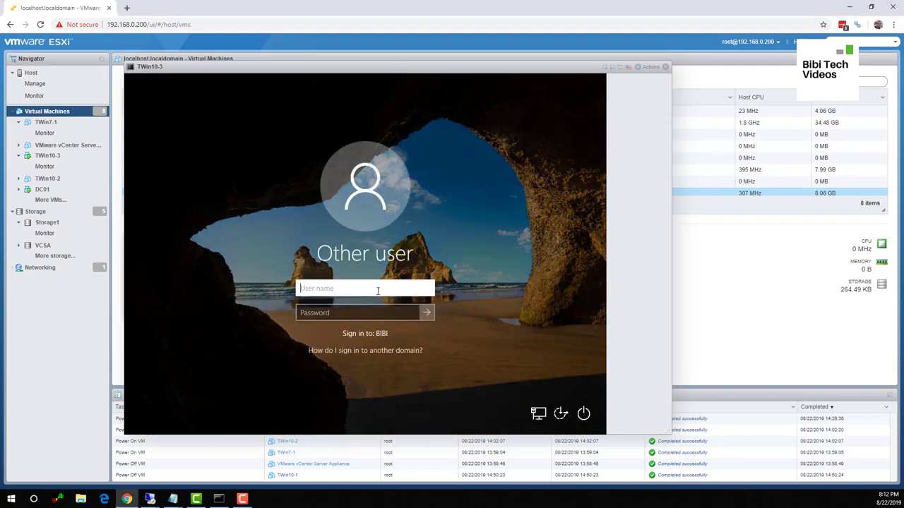
text(renad)
key(BackSpace)
key(BackSpace)
key(BackSpace)
key(BackSpace)
key(BackSpace)
text(sc_admin)
key(Tab)
text(•••••••••)
key(Return)
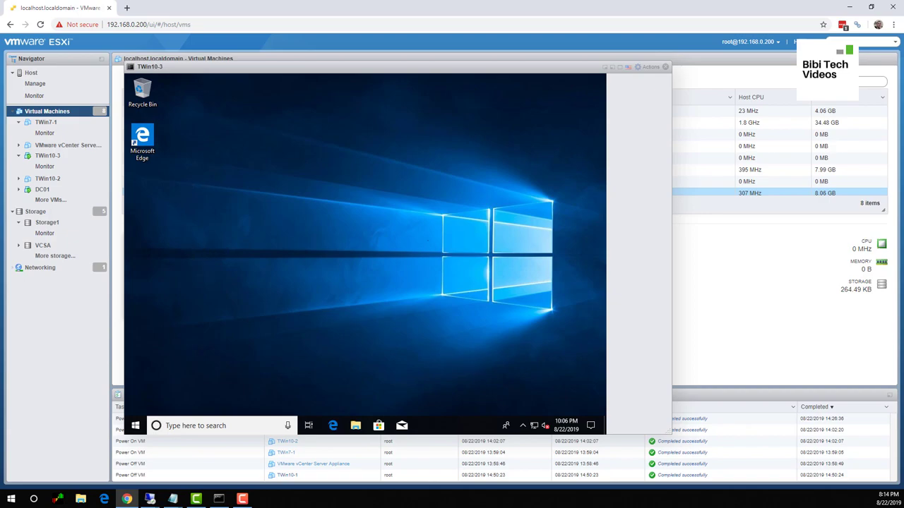
Once the Windows 10 desktop loads, nudge the TWin10-3 console window slightly up and right
mouse_move(386, 76)
mouse_down()
mouse_move(475, 73)
mouse_move(390, 72)
mouse_up()
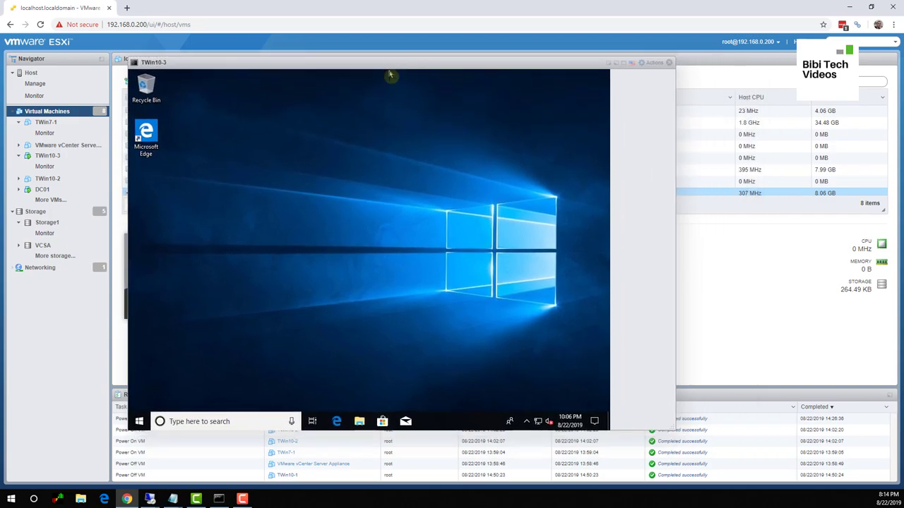